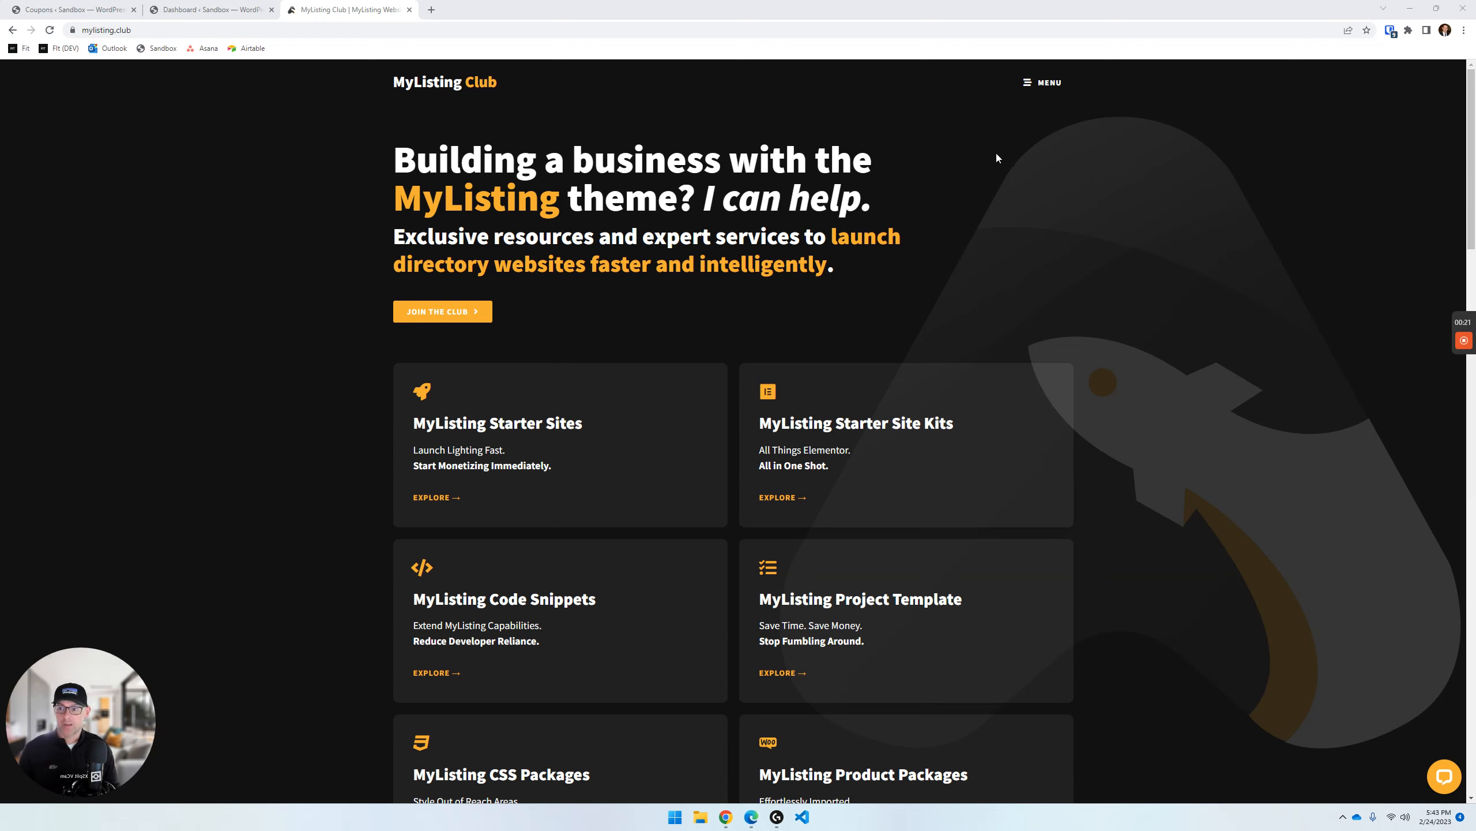
# - Open the Resources page of the MyListing Club site
pyautogui.click(1042, 82)
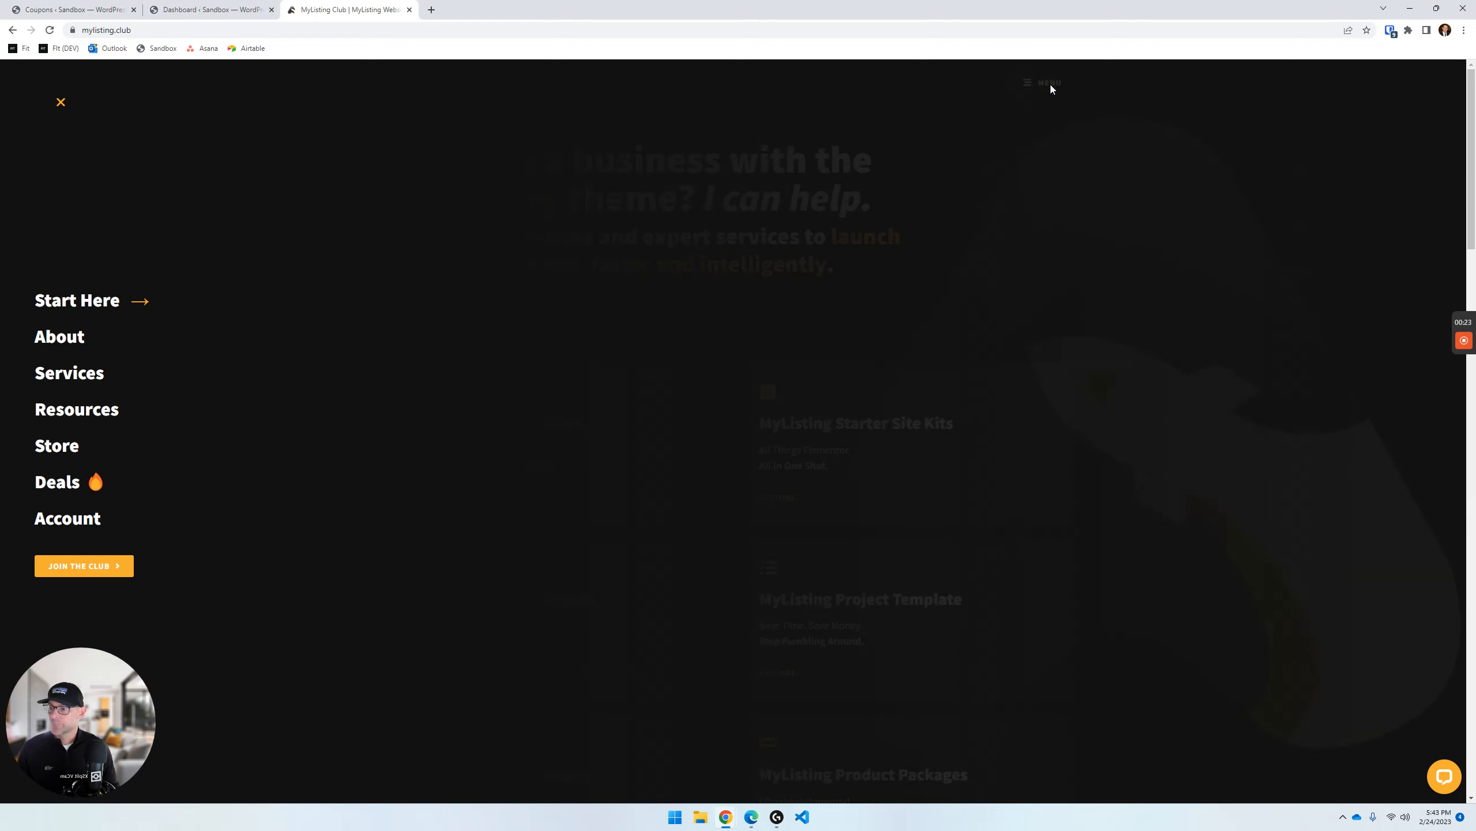
pyautogui.click(84, 408)
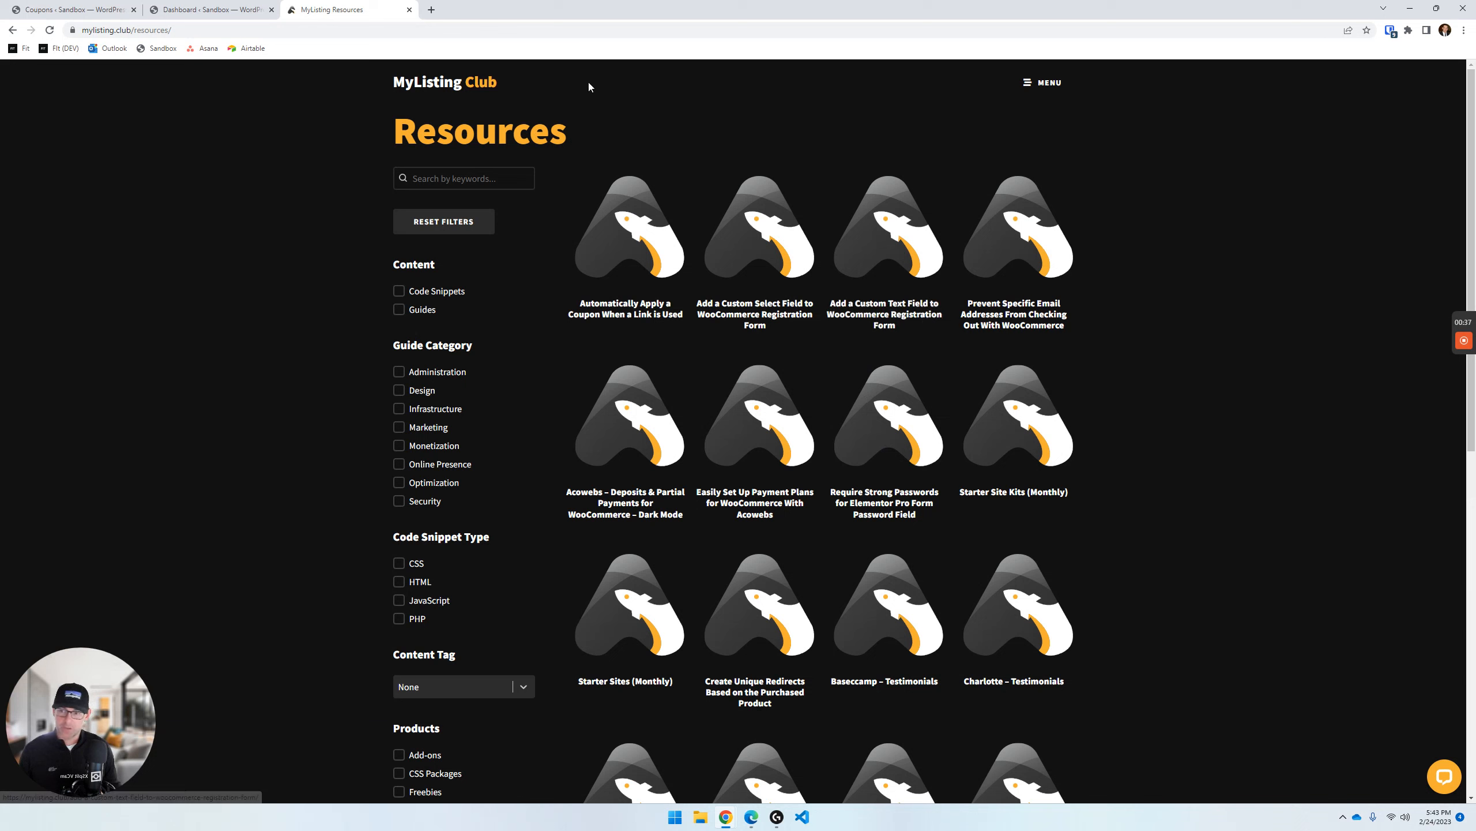
# - Try the Code Snippets content filter, clear it again, and look at the Content Tag filter
pyautogui.click(443, 292)
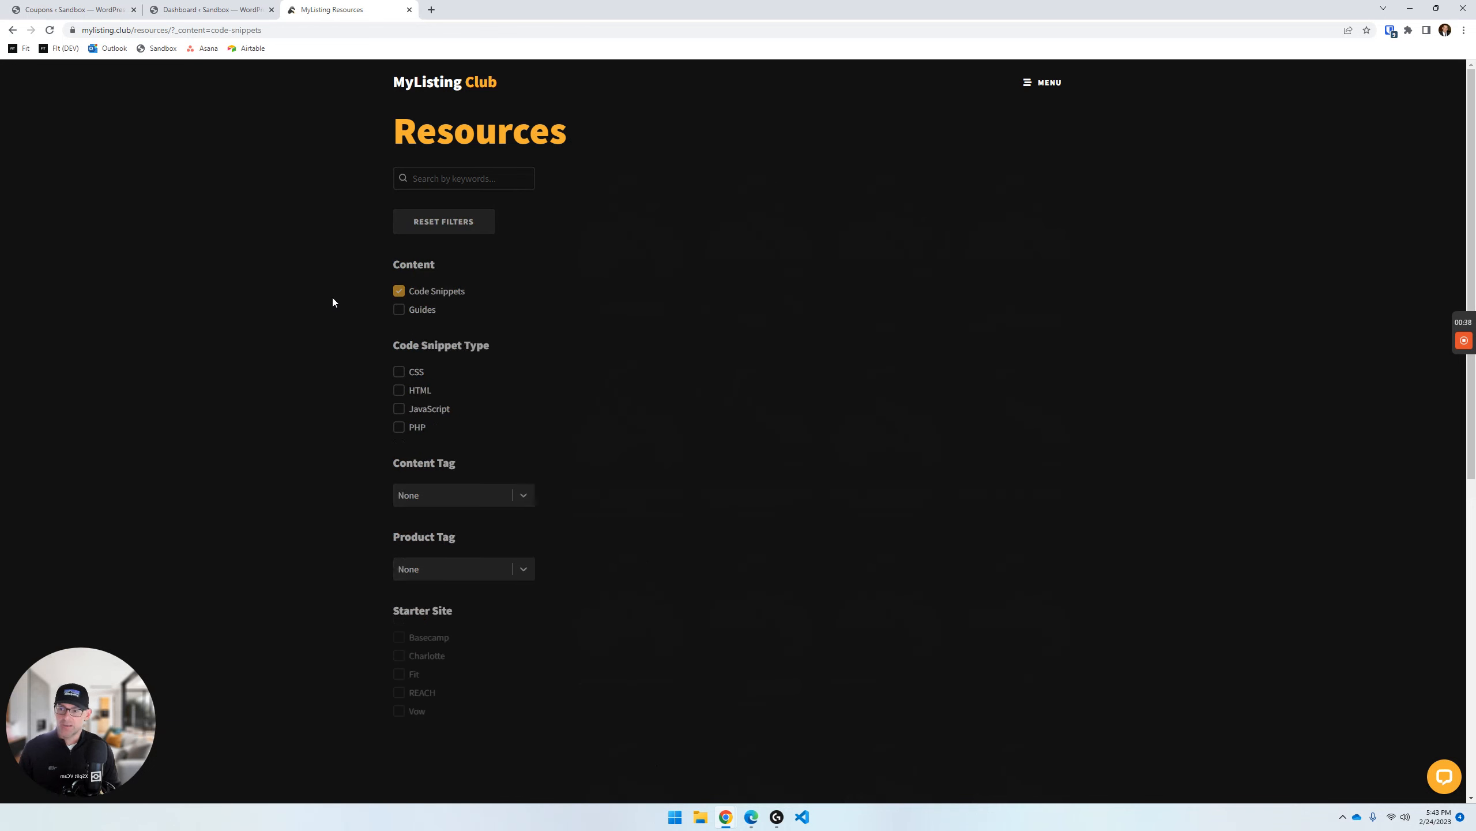
pyautogui.click(446, 291)
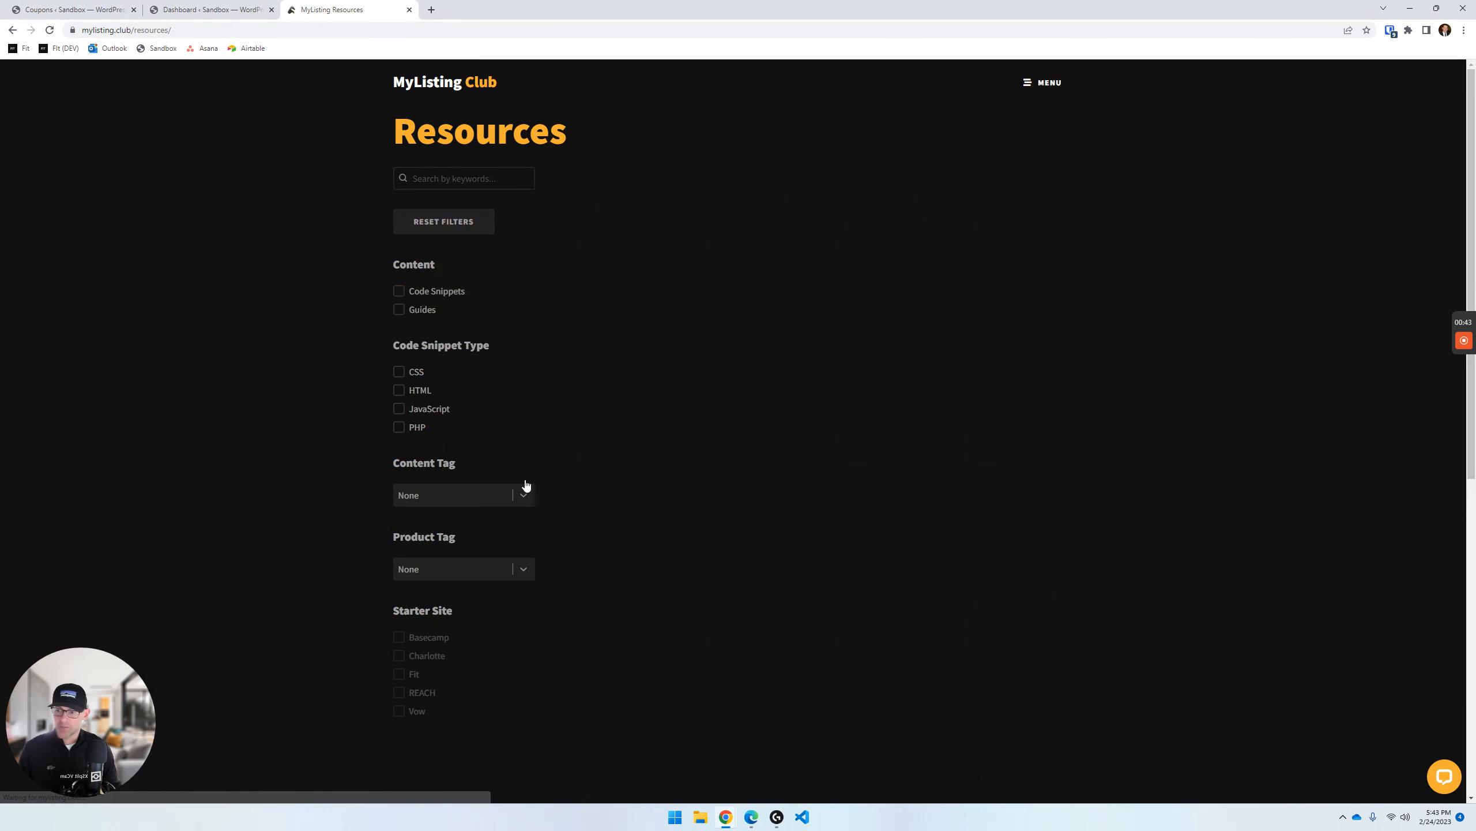
pyautogui.scroll(-2, 492, 583)
pyautogui.click(512, 573)
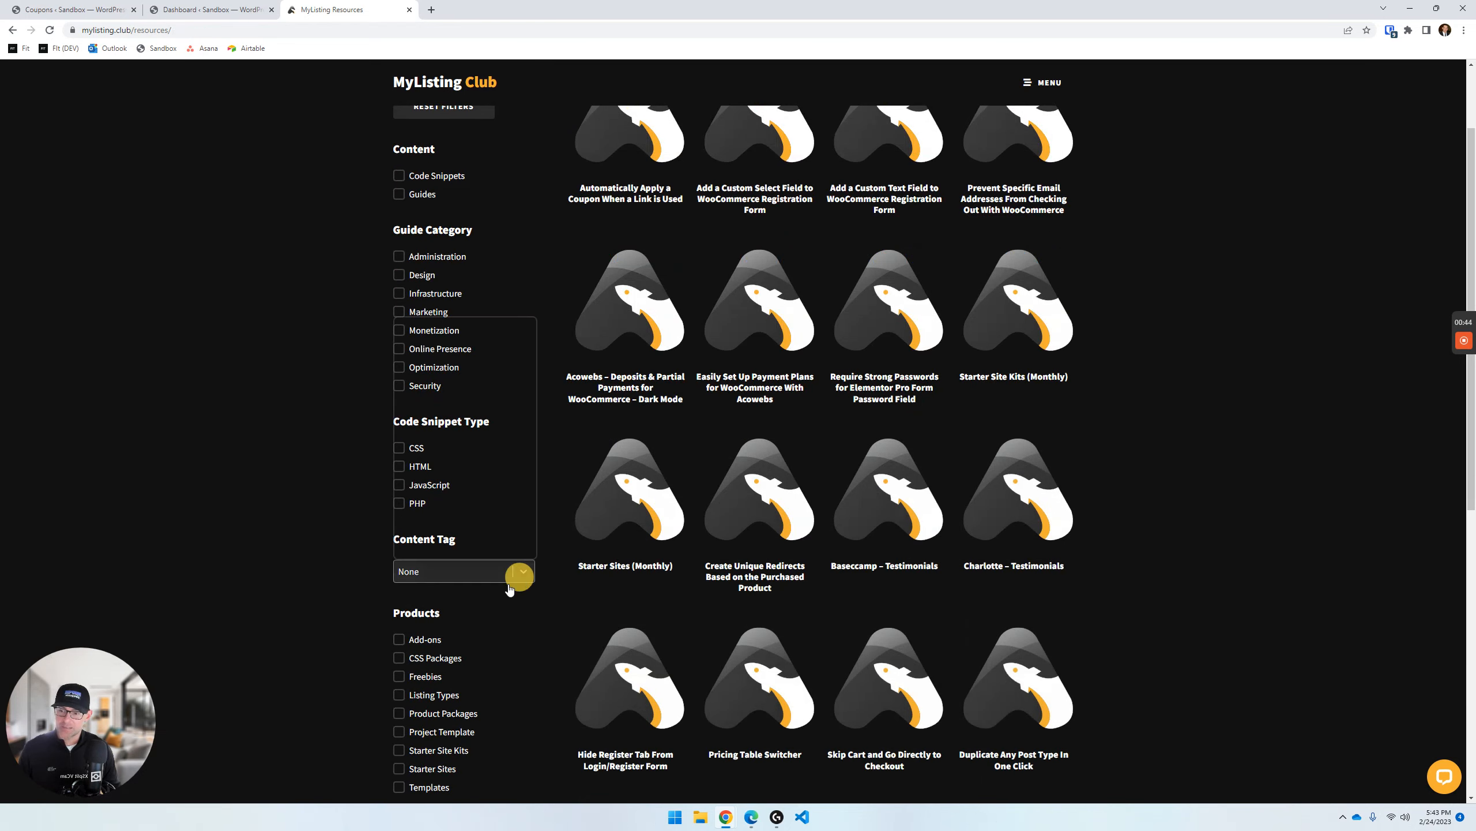
pyautogui.click(306, 403)
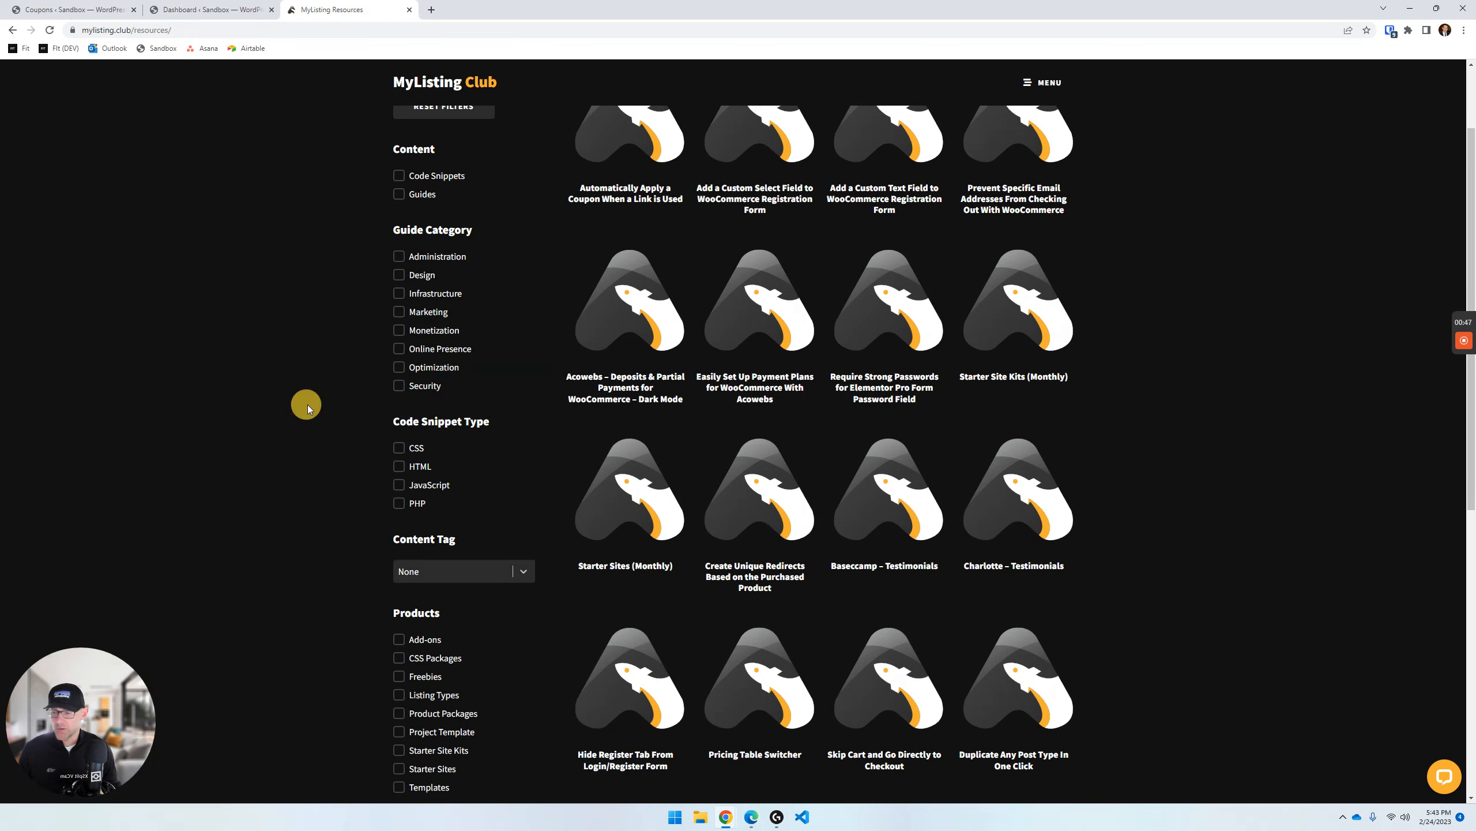
pyautogui.scroll(2, 307, 404)
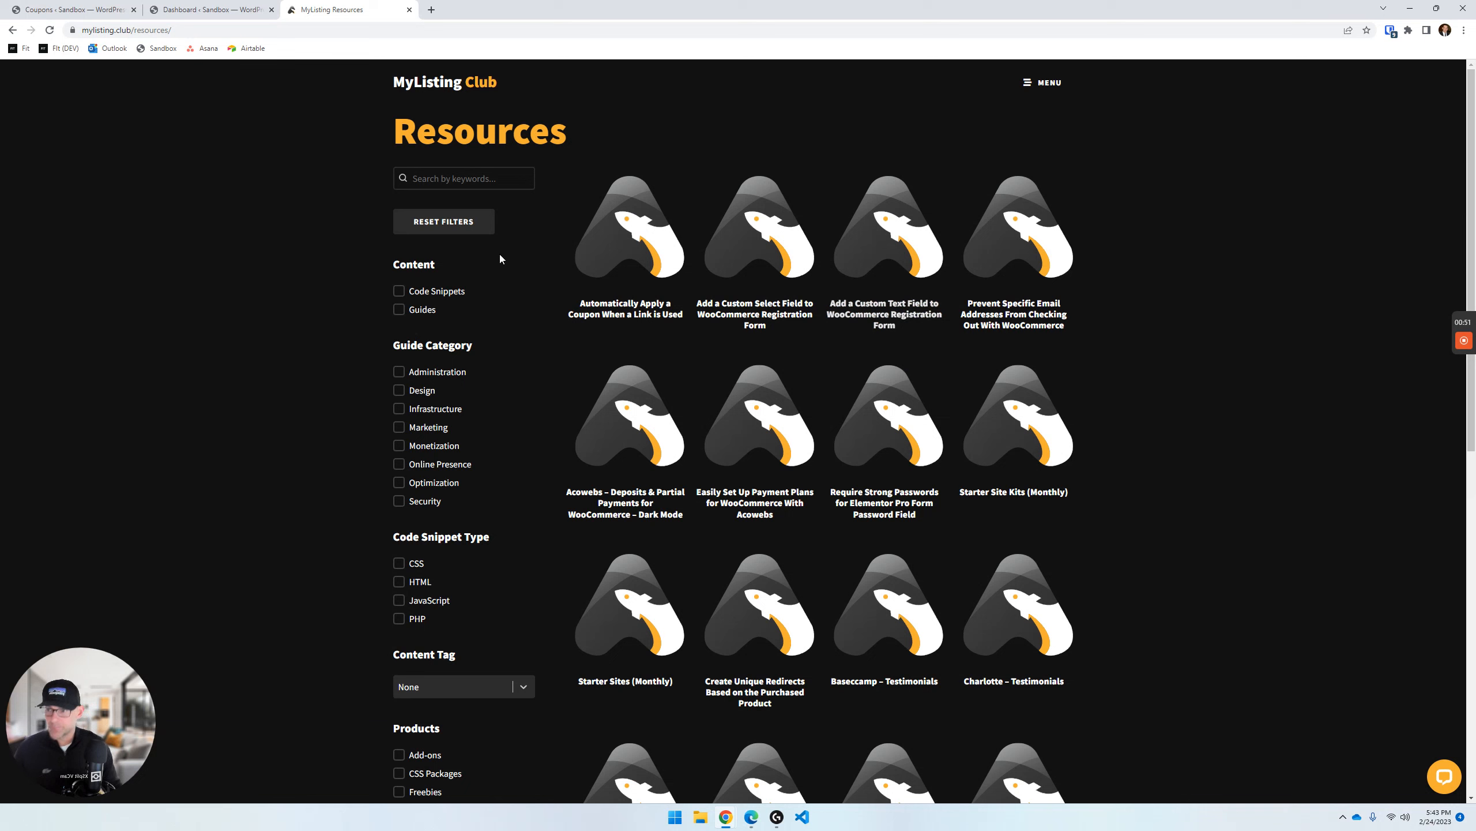
# - Open the "Automatically Apply a Coupon When a Link is Used" resource and move its page into a separate browser window
pyautogui.click(630, 306)
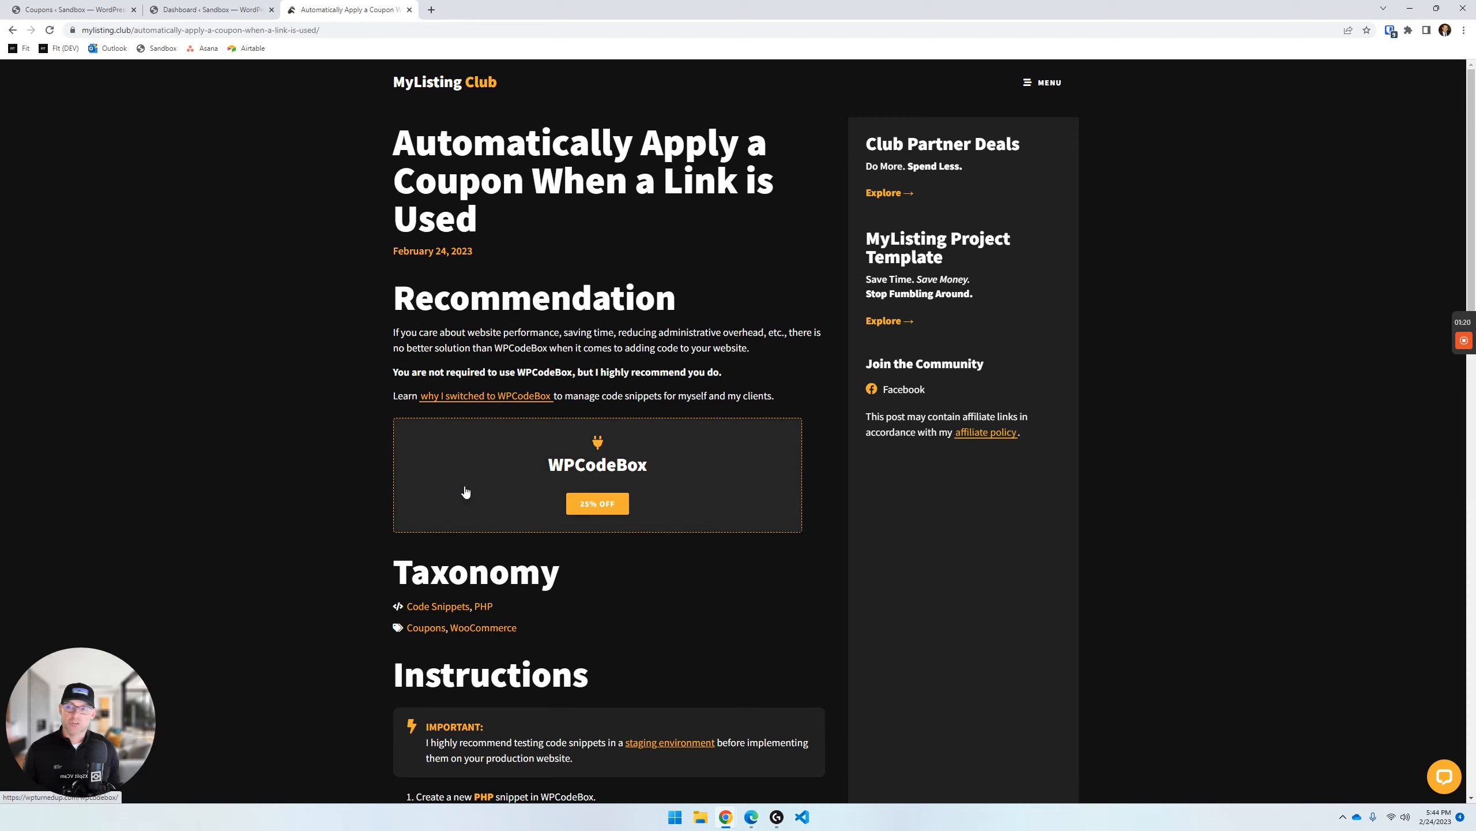
pyautogui.moveTo(341, 13); pyautogui.dragTo(2, 41)
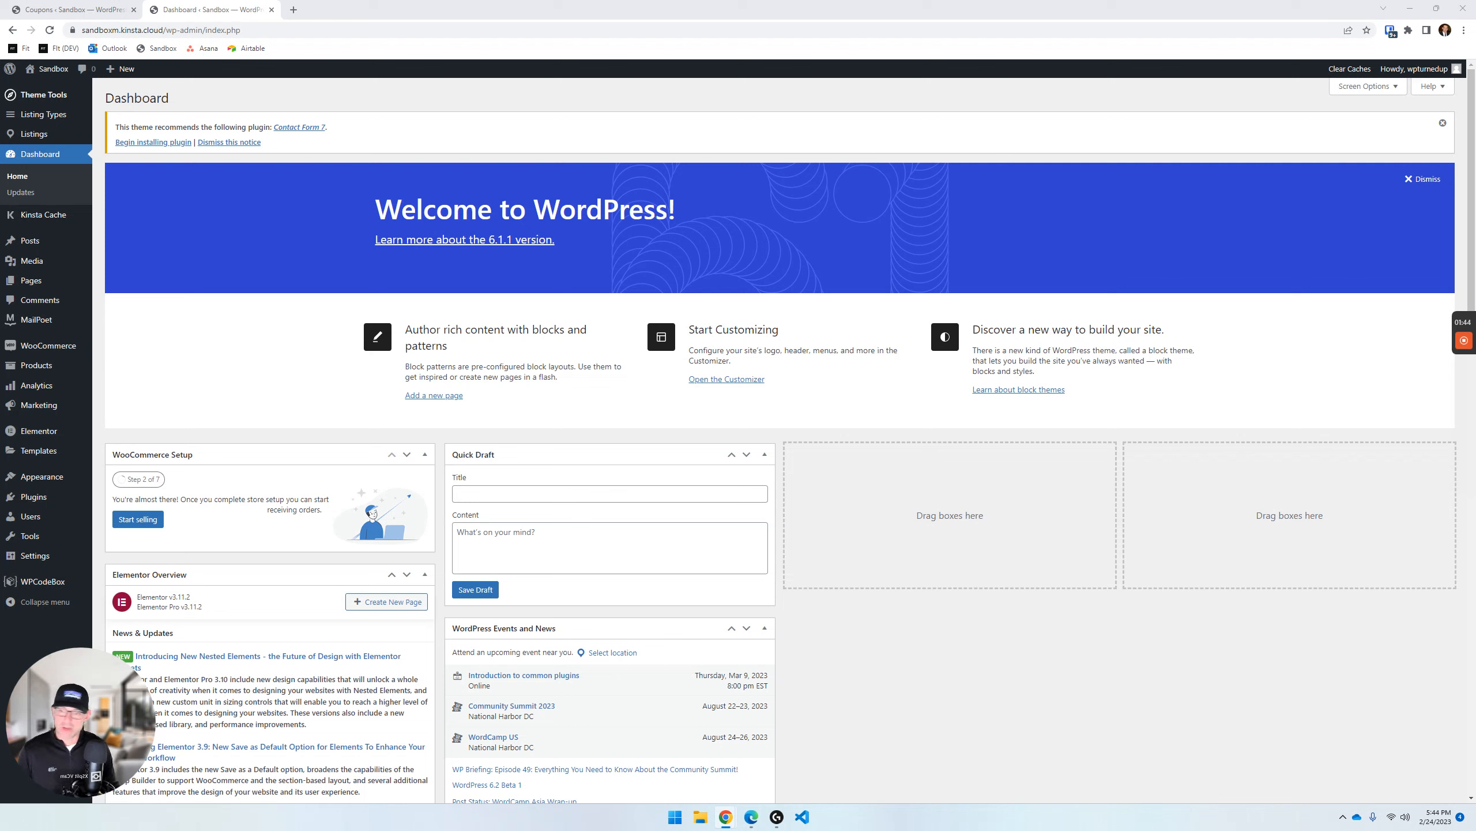
# - In WPCodeBox, add the wptu_woocommerce_coupon_links PHP code with its two add_action lines to a new snippet, save it and enable it
pyautogui.click(46, 581)
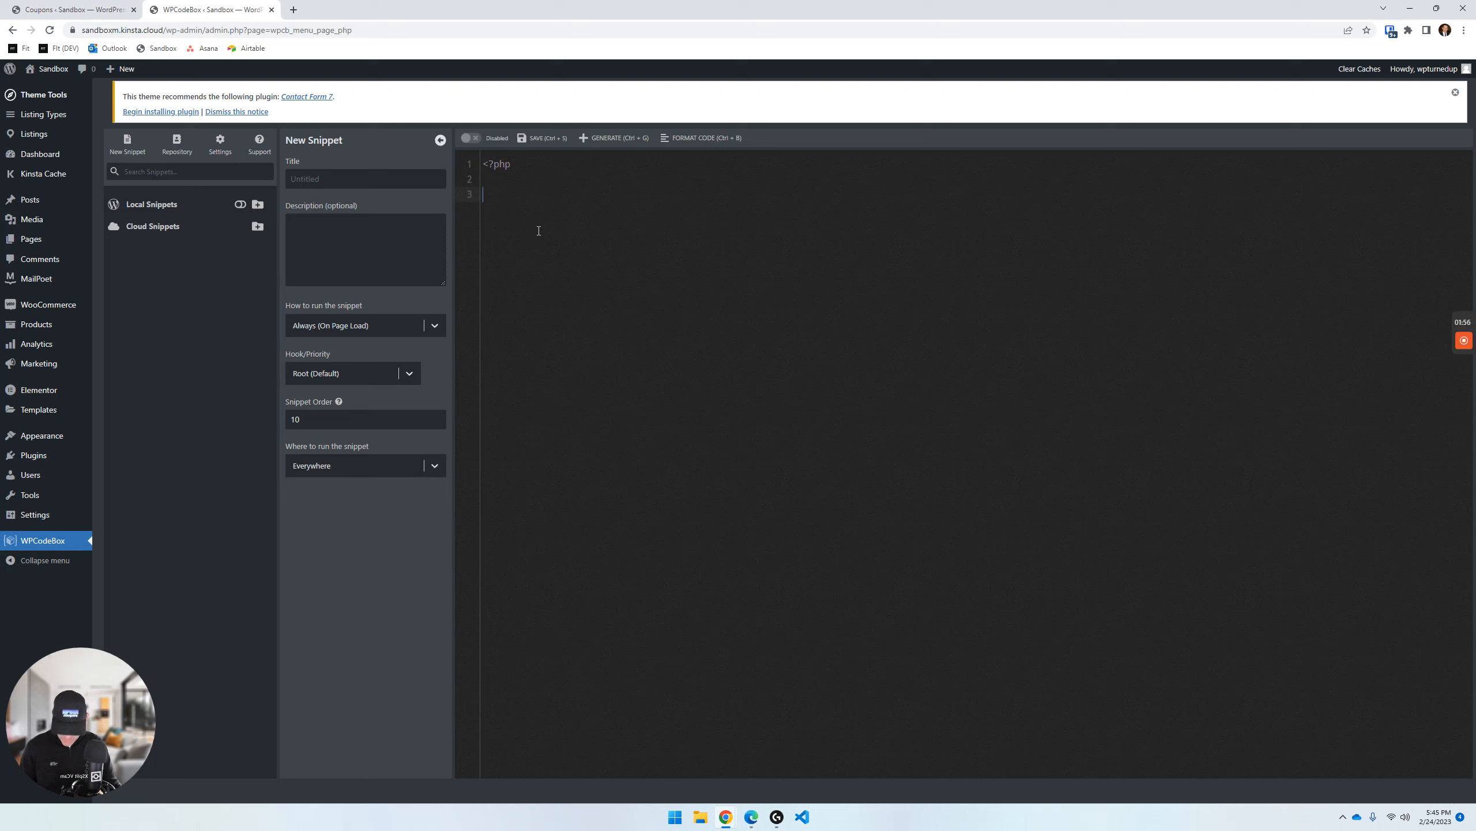
pyautogui.write("function wptu_woocommerce_coupon_links(){      // Bail if WooCommerce or sessions aren't available.      if (!function_exists('WC') || !WC()->session) {         return;     }      $query_var = apply_filters('woocommerce_coupon_links_query_var', 'coupon_code');      // Bail if a coupon code isn't in the query string.      if (empty($_GET[$query_var])) {         return;     }      // Set a session cookie to persist the coupon in case the cart is empty.      WC()->session->set_customer_session_cookie(true);      // Apply the coupon to the cart if necessary.      if (!WC()->cart->has_discount($_GET[$query_var])) {          // WC_Cart::add_discount() sanitizes the coupon code.          WC()->cart->add_discount($_GET[$query_var]);     } } add_action('wp_loaded', 'wptu_woocommerce_coupon_links', 30); add_action('woocommerce_add_to_cart', 'wptu_woocommerce_coupon_links');")
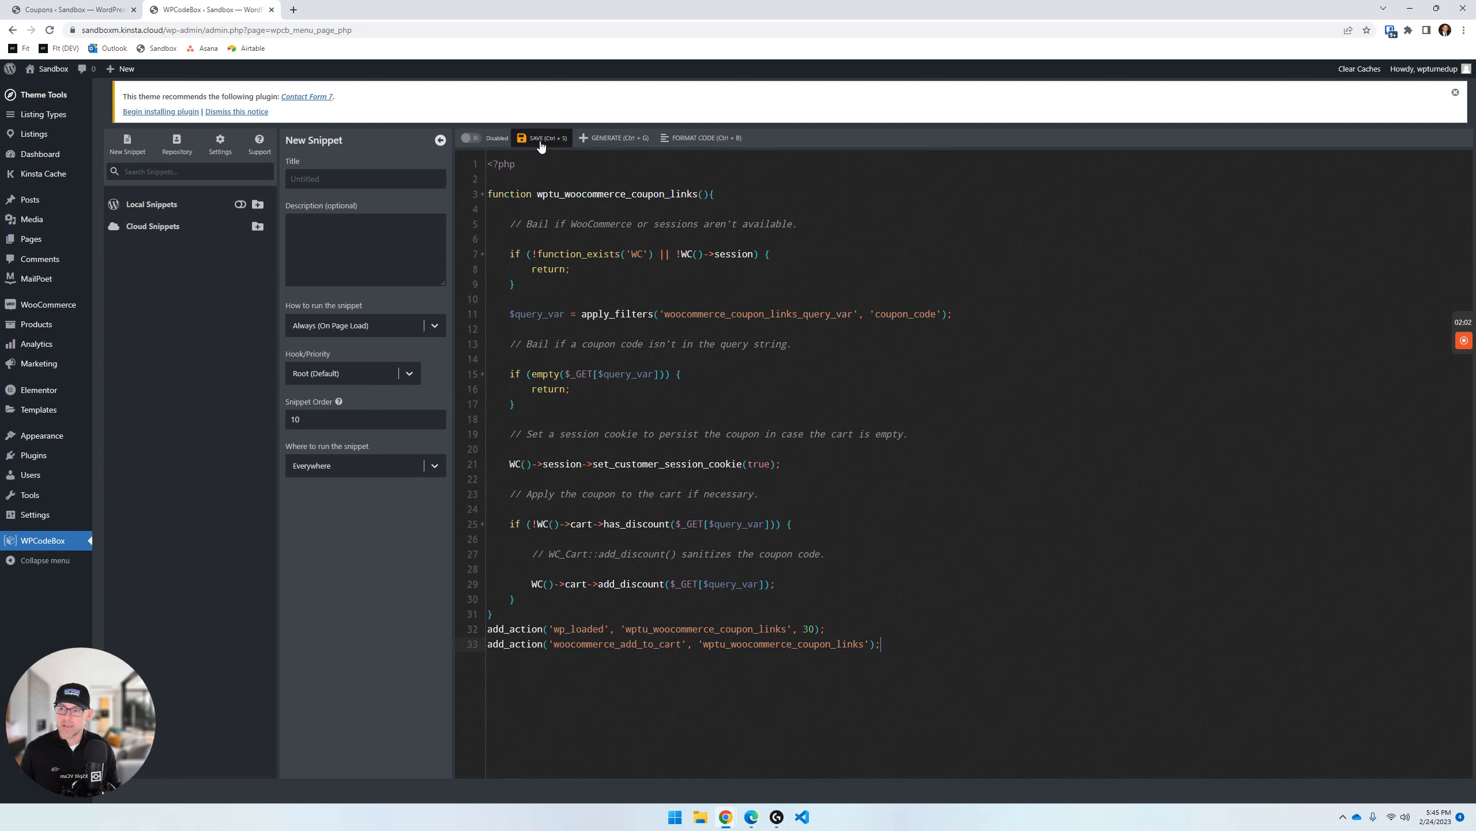
pyautogui.click(540, 138)
pyautogui.click(489, 139)
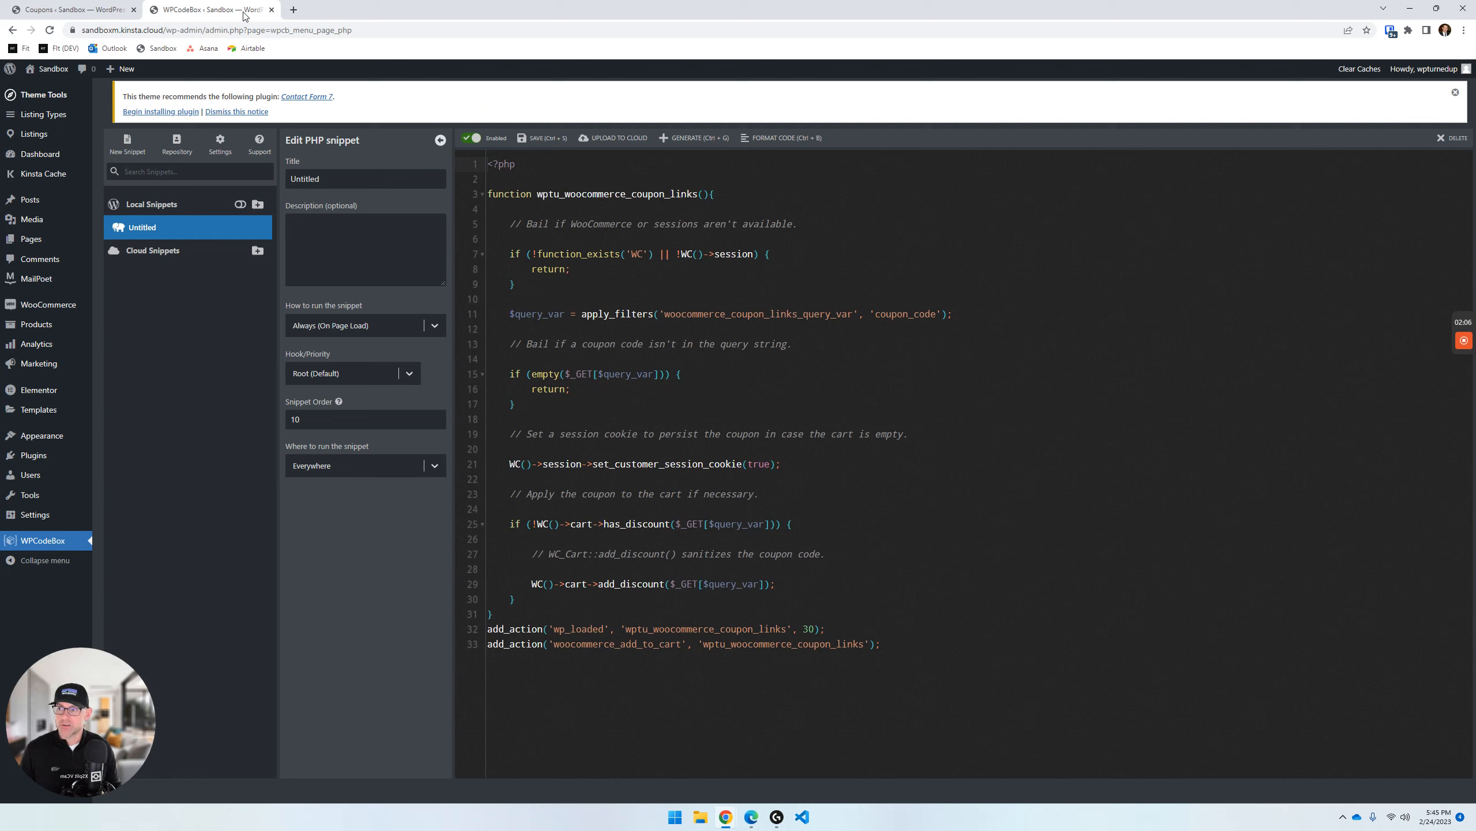
# - Close the WPCodeBox page and open the WooCommerce Coupons list from the WordPress dashboard
pyautogui.click(271, 9)
pyautogui.click(795, 95)
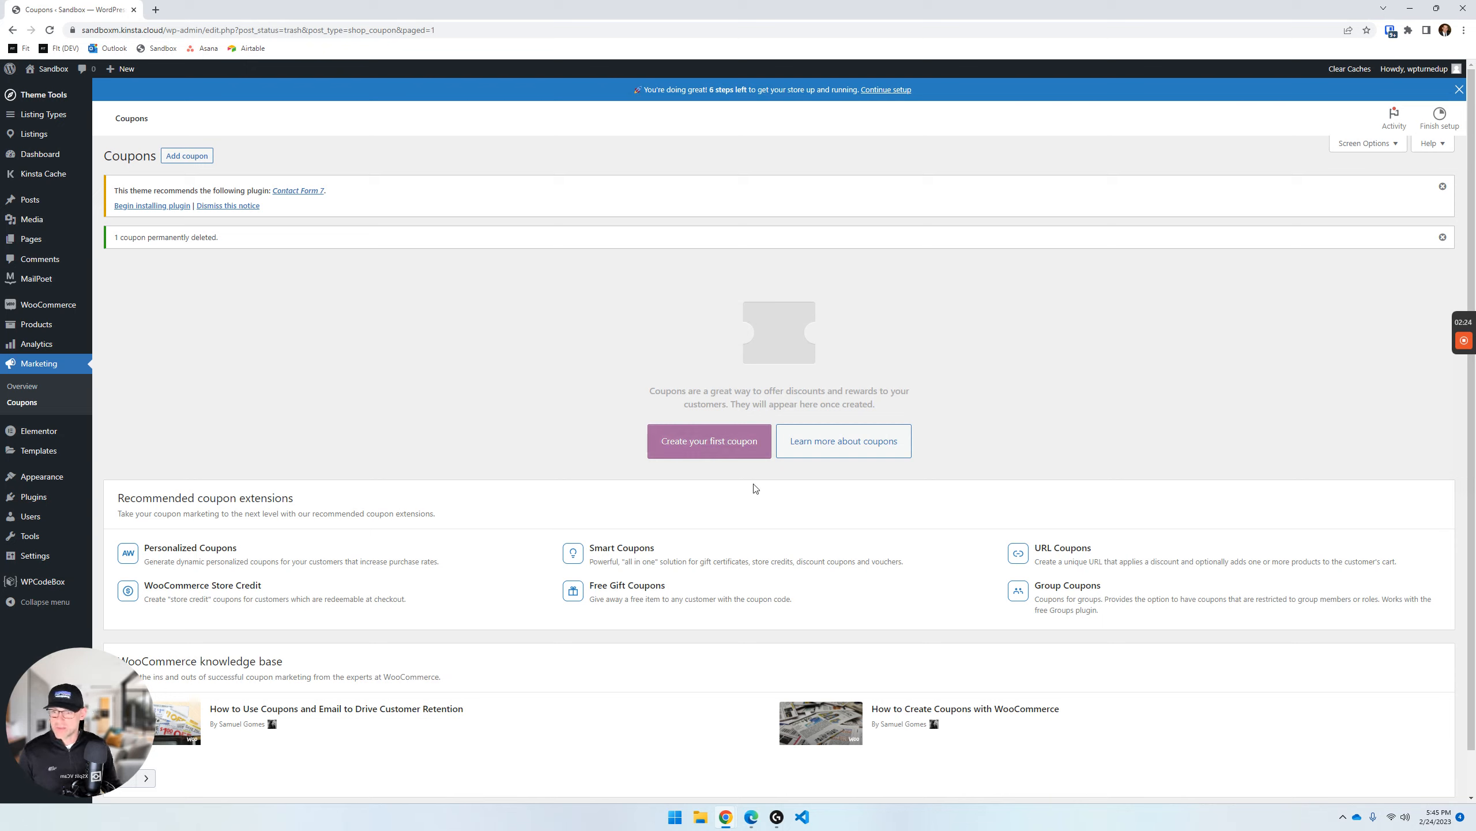
pyautogui.moveTo(45, 124)
pyautogui.click(49, 155)
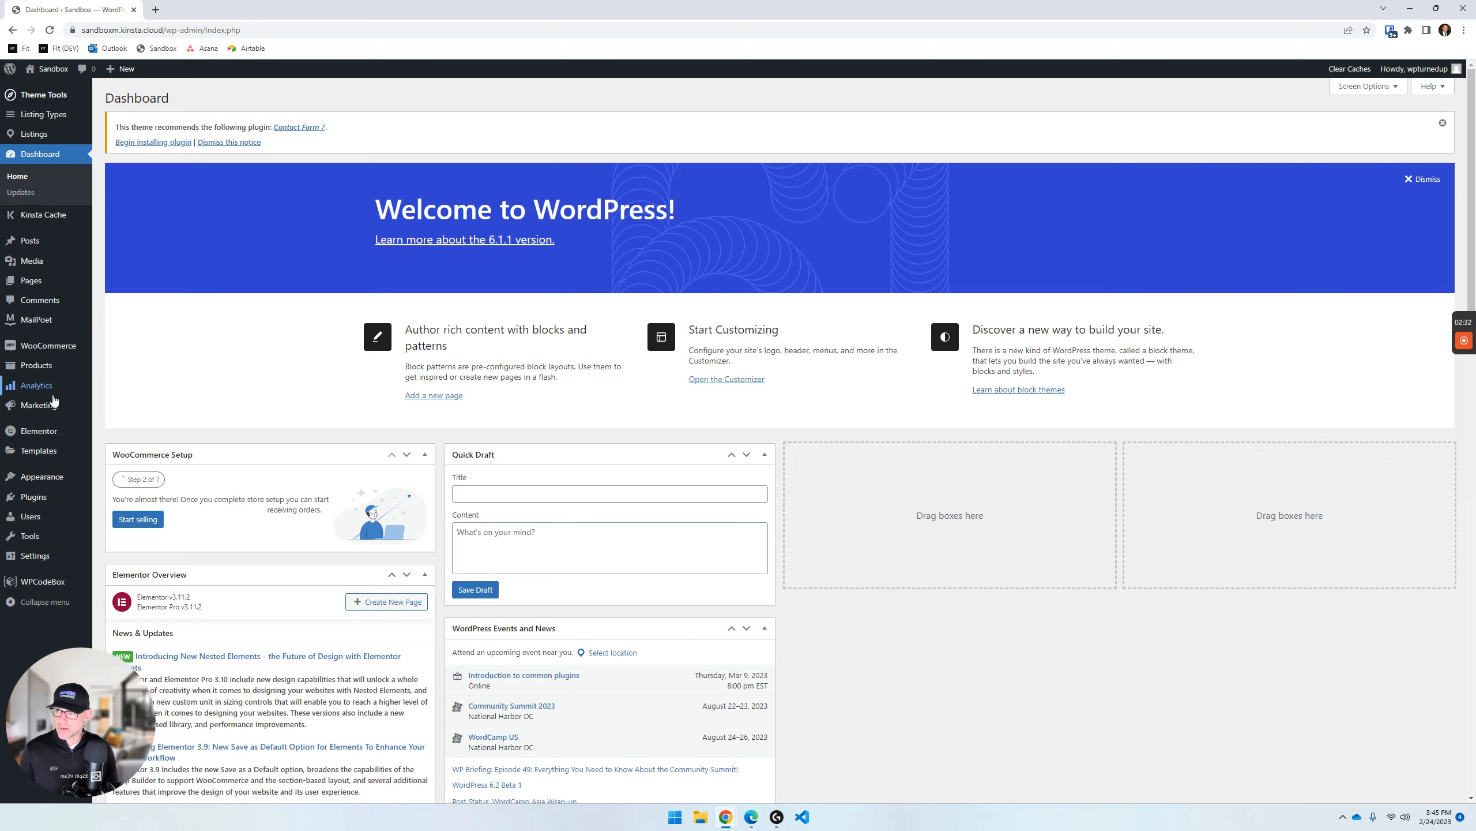
pyautogui.moveTo(52, 406)
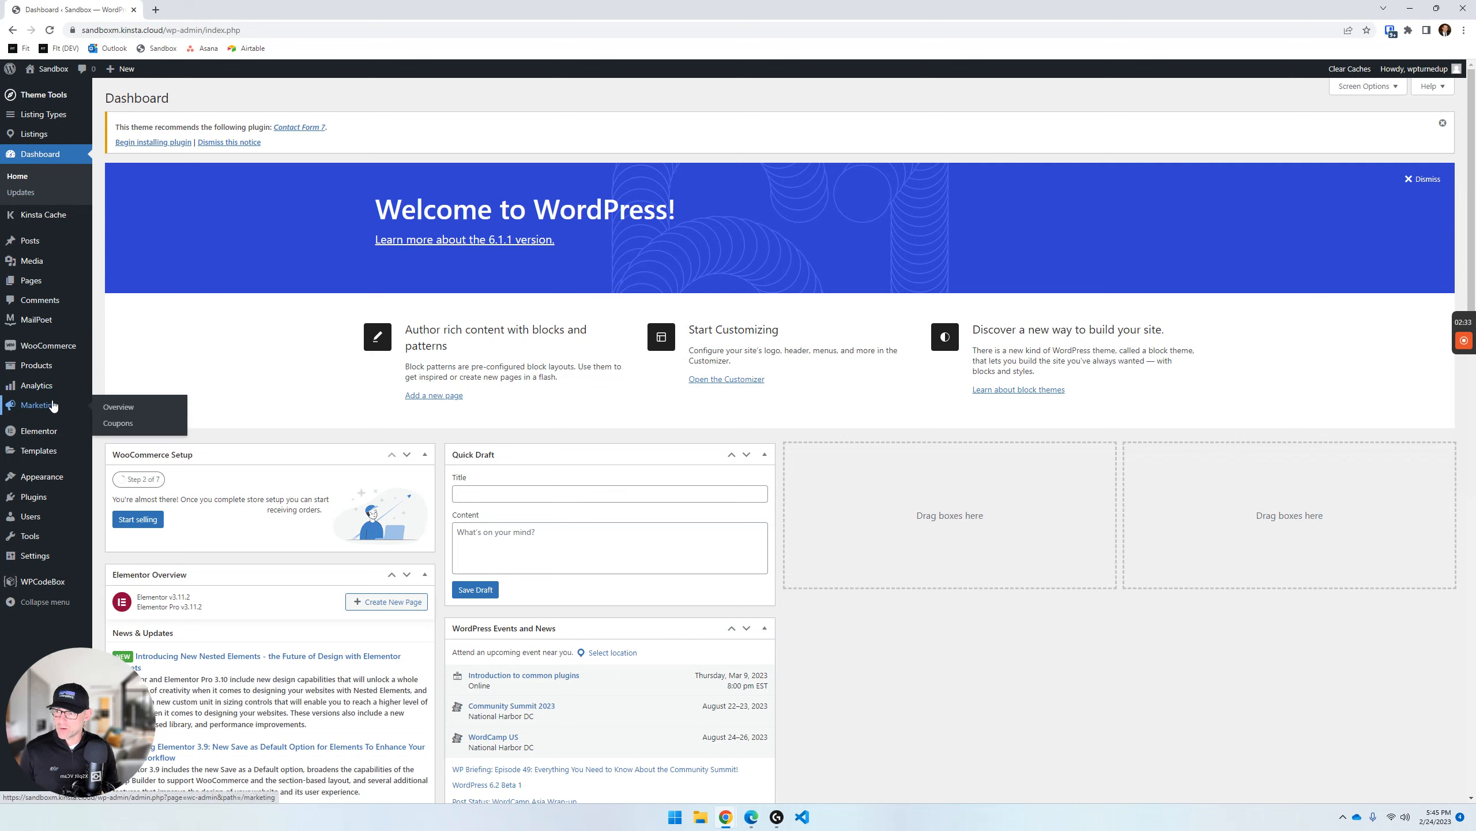
pyautogui.click(116, 423)
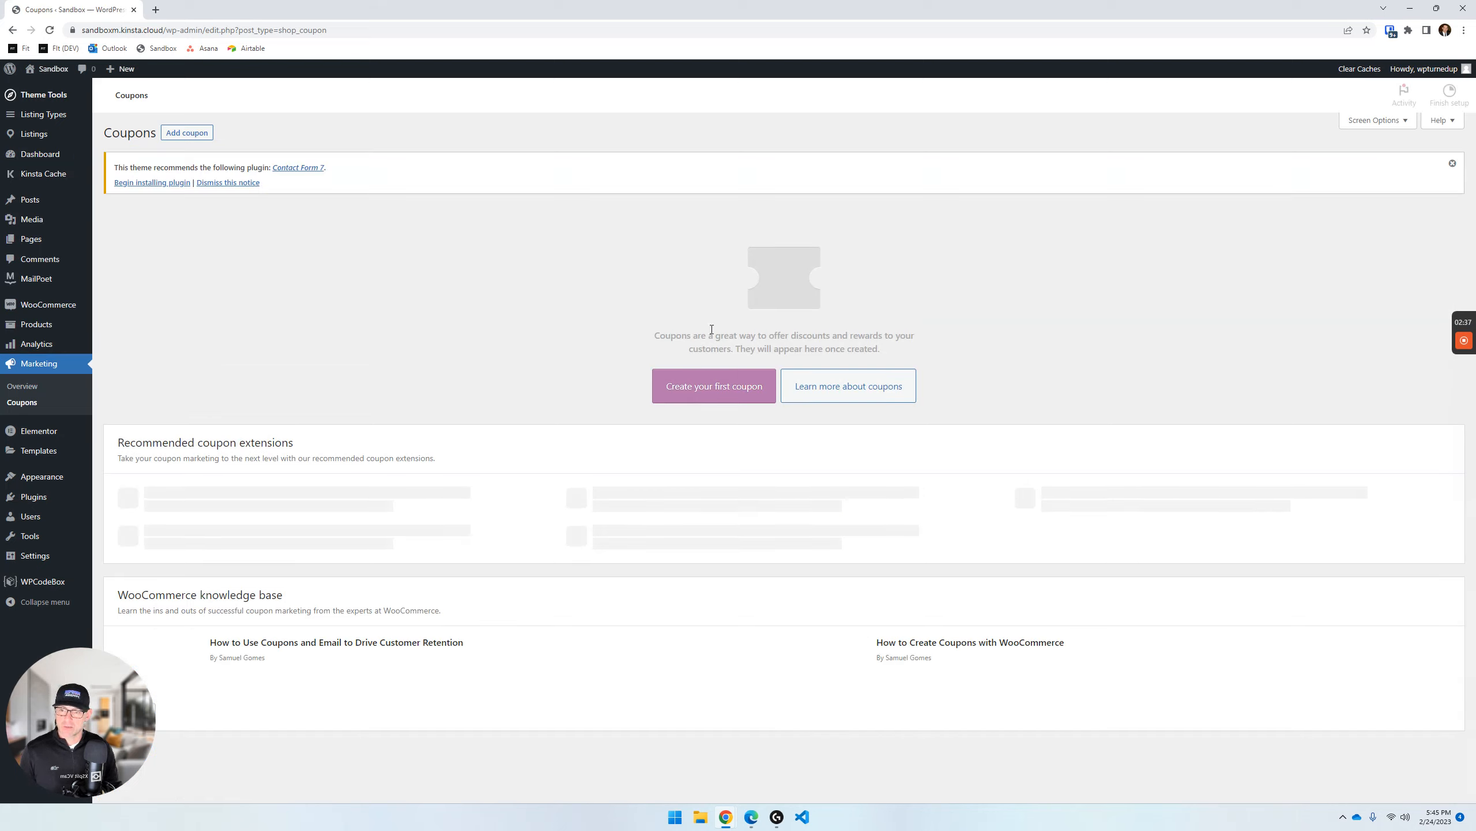
# - Start the first coupon and enter RYAN100 as its coupon code
pyautogui.doubleClick(708, 333)
pyautogui.click(730, 409)
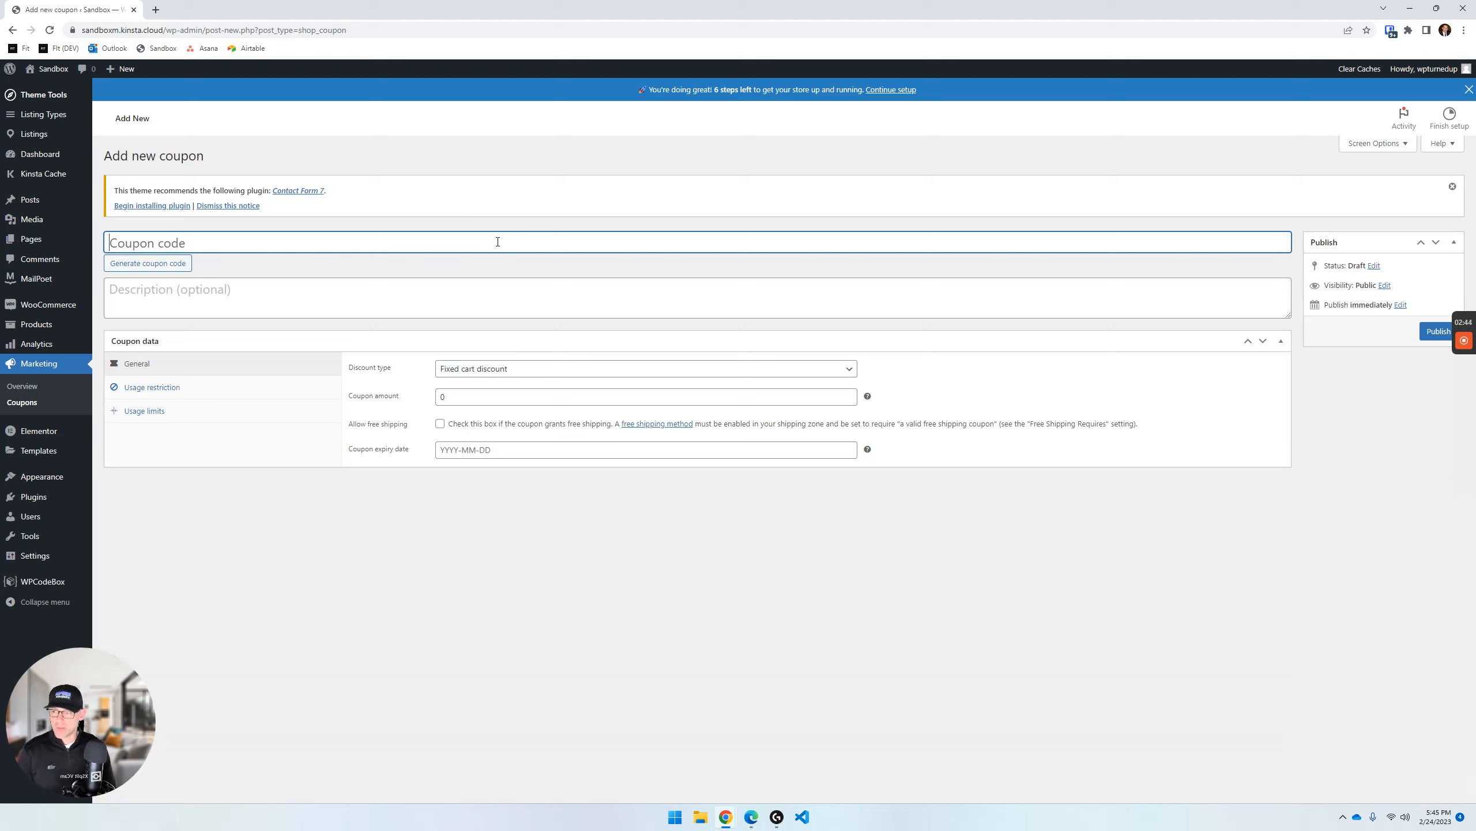
pyautogui.write('RYAN1')
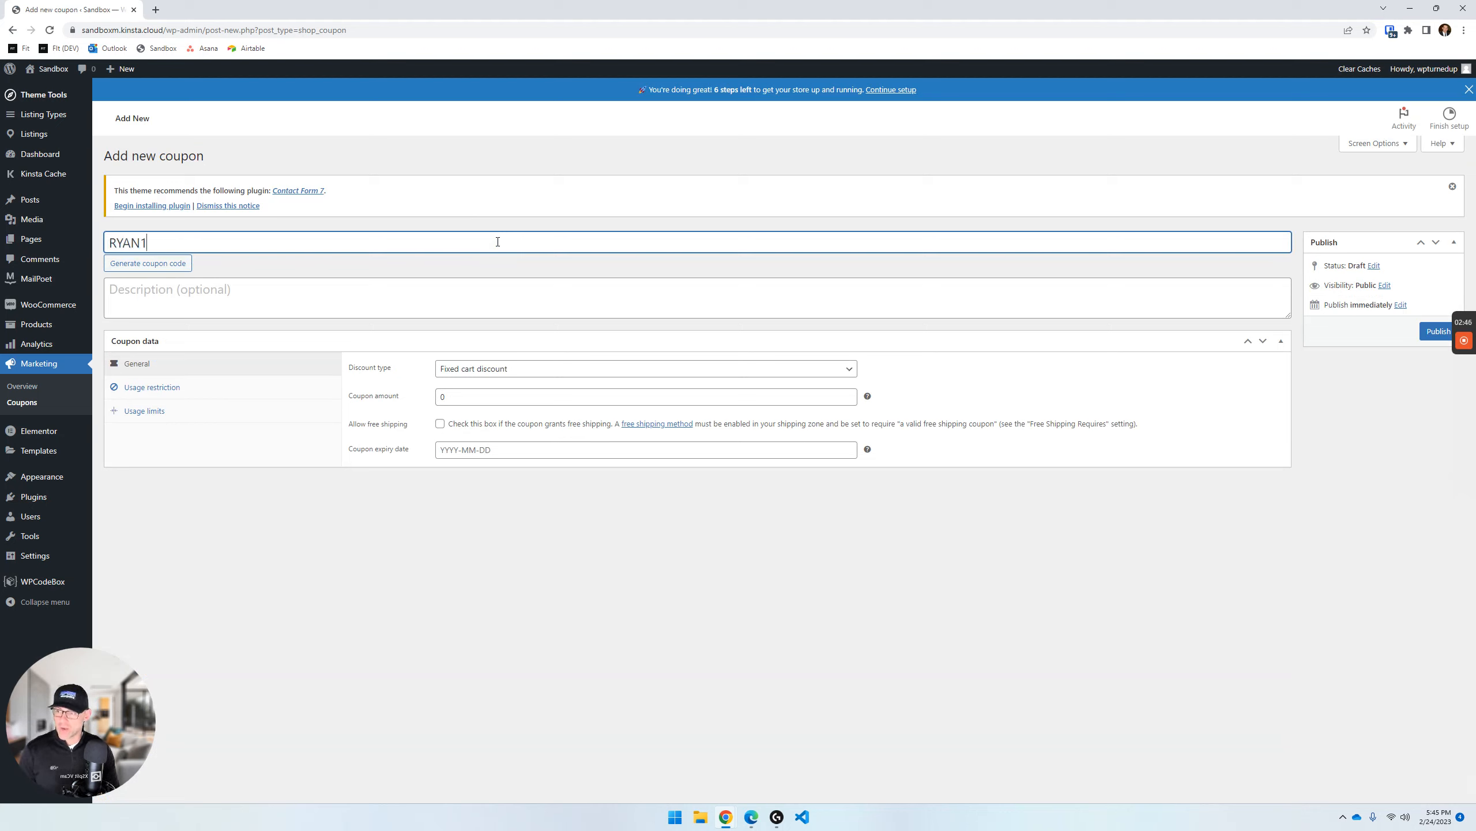
pyautogui.write('00')
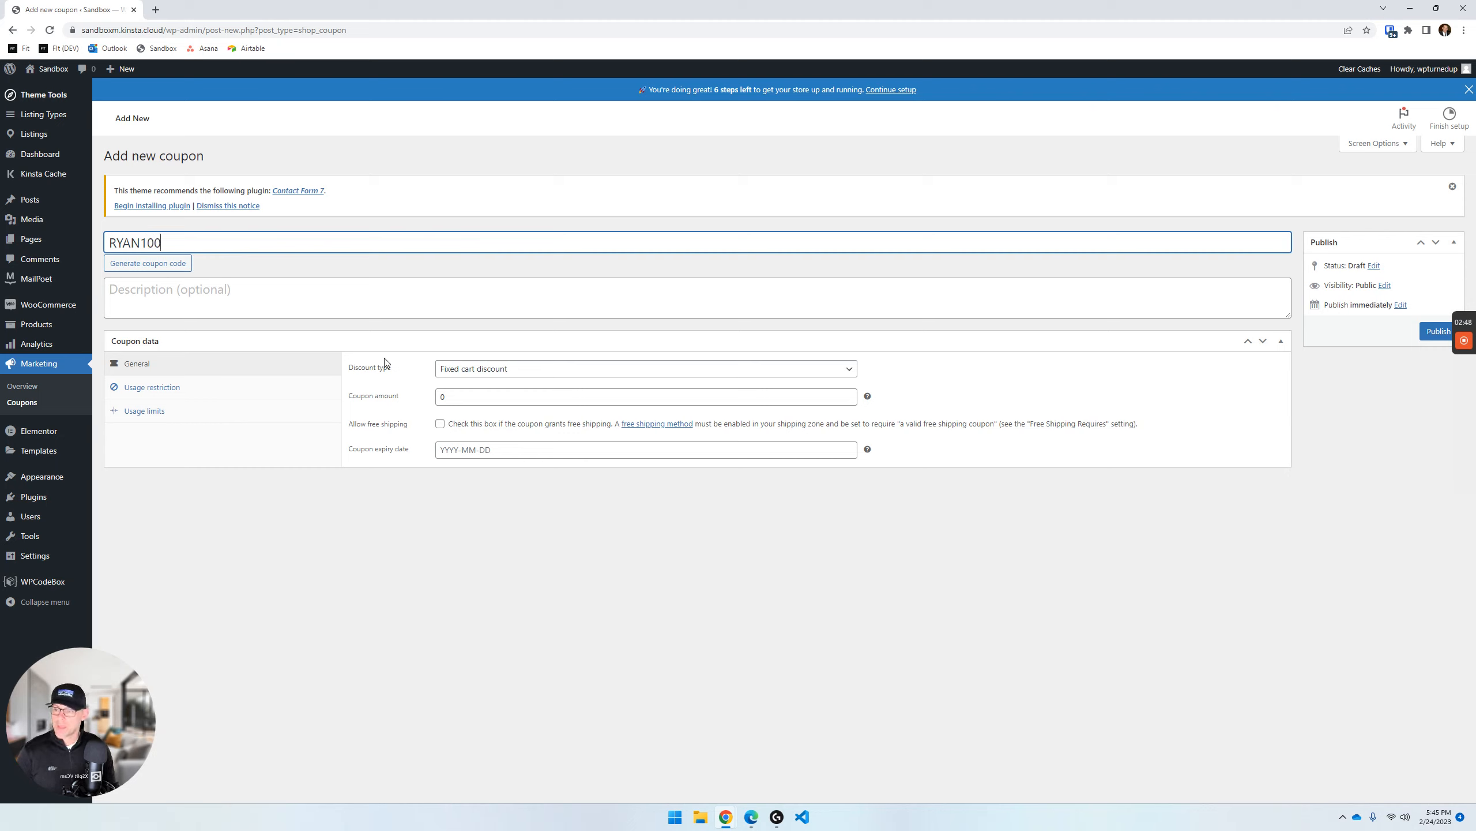
# - Set the coupon's discount type to Percentage discount with an amount of 100, and publish the coupon
pyautogui.click(475, 370)
pyautogui.click(479, 383)
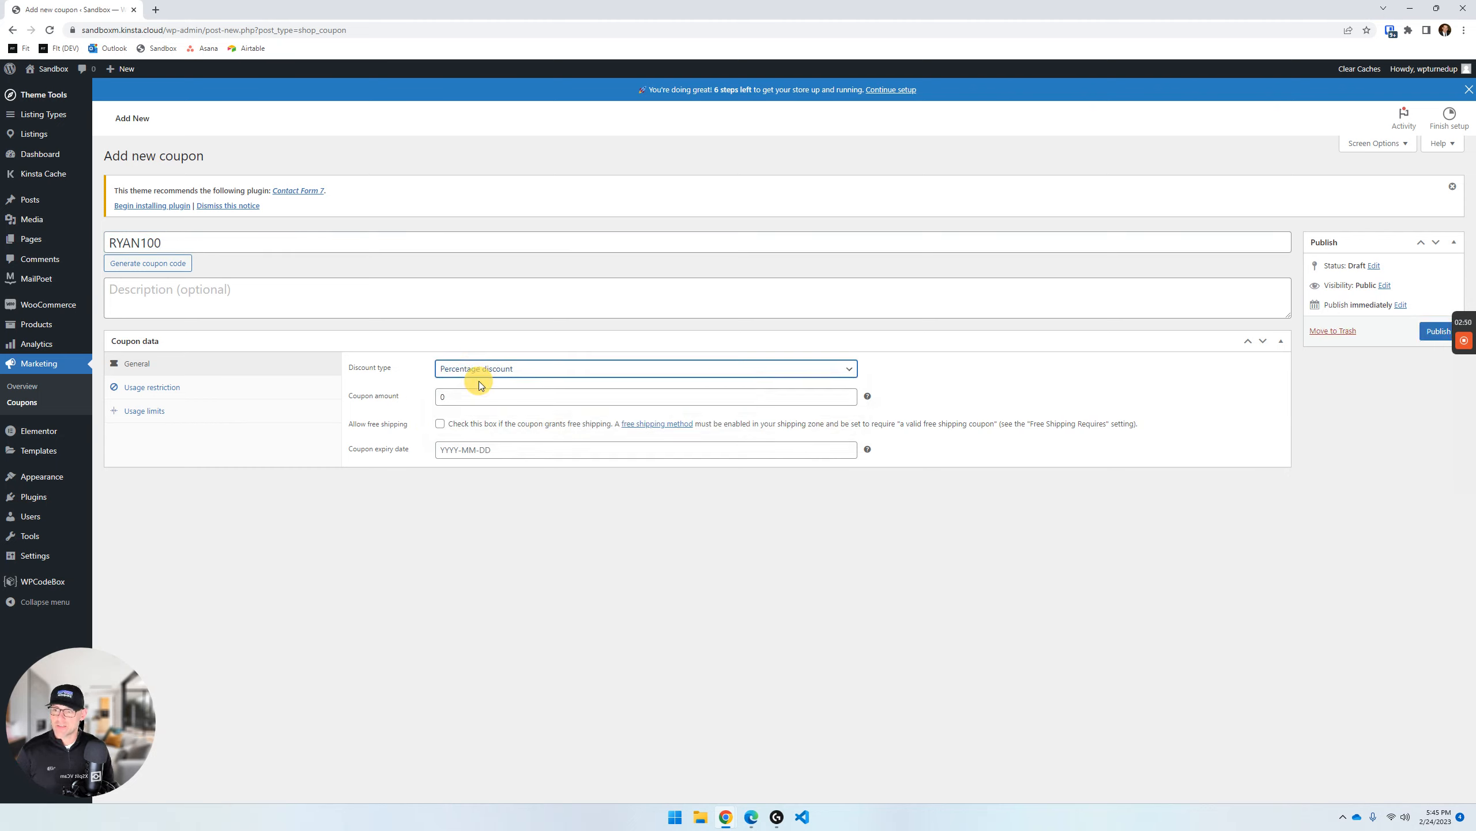
pyautogui.doubleClick(501, 396)
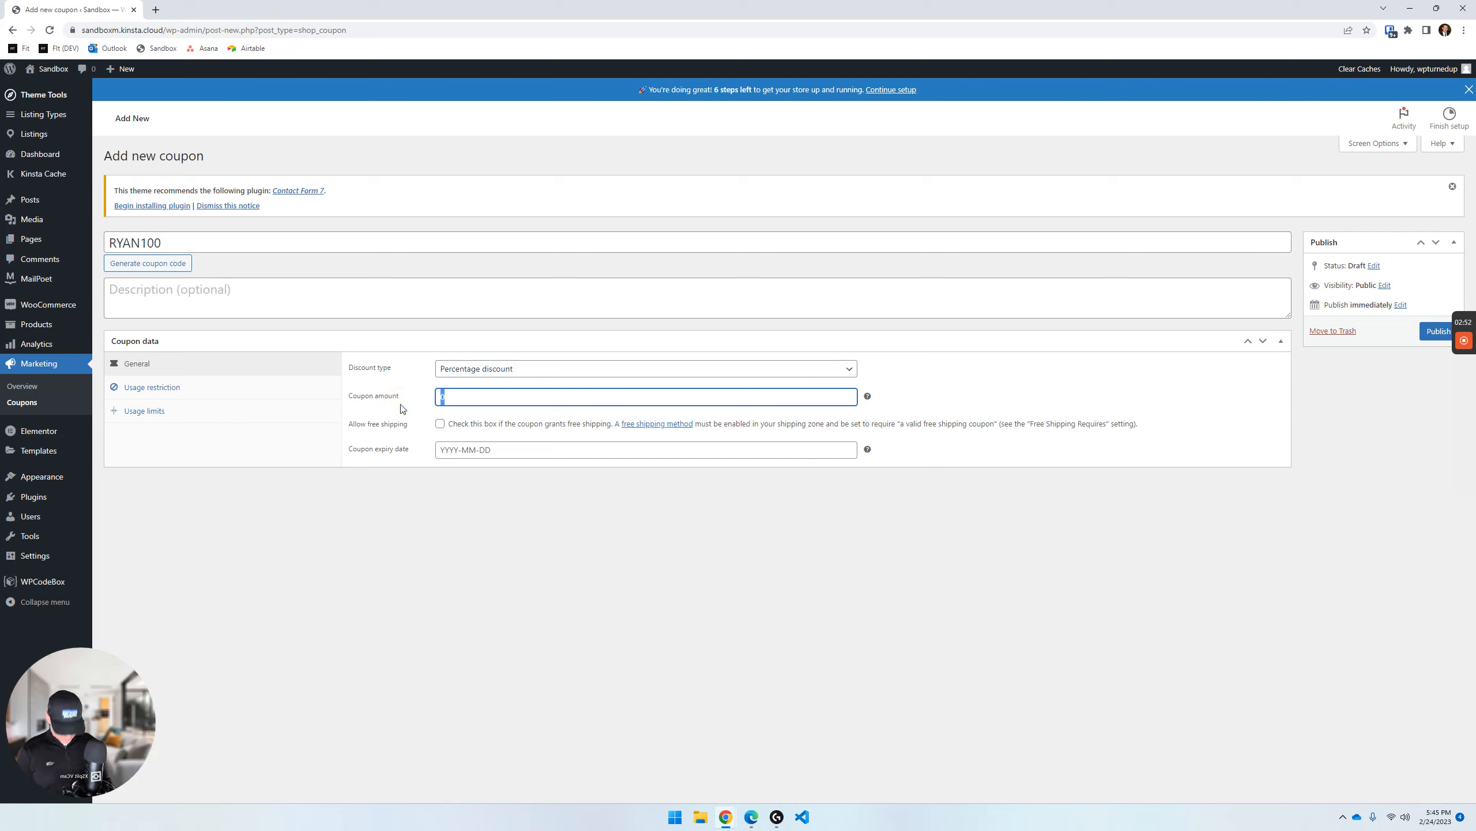
pyautogui.write('100')
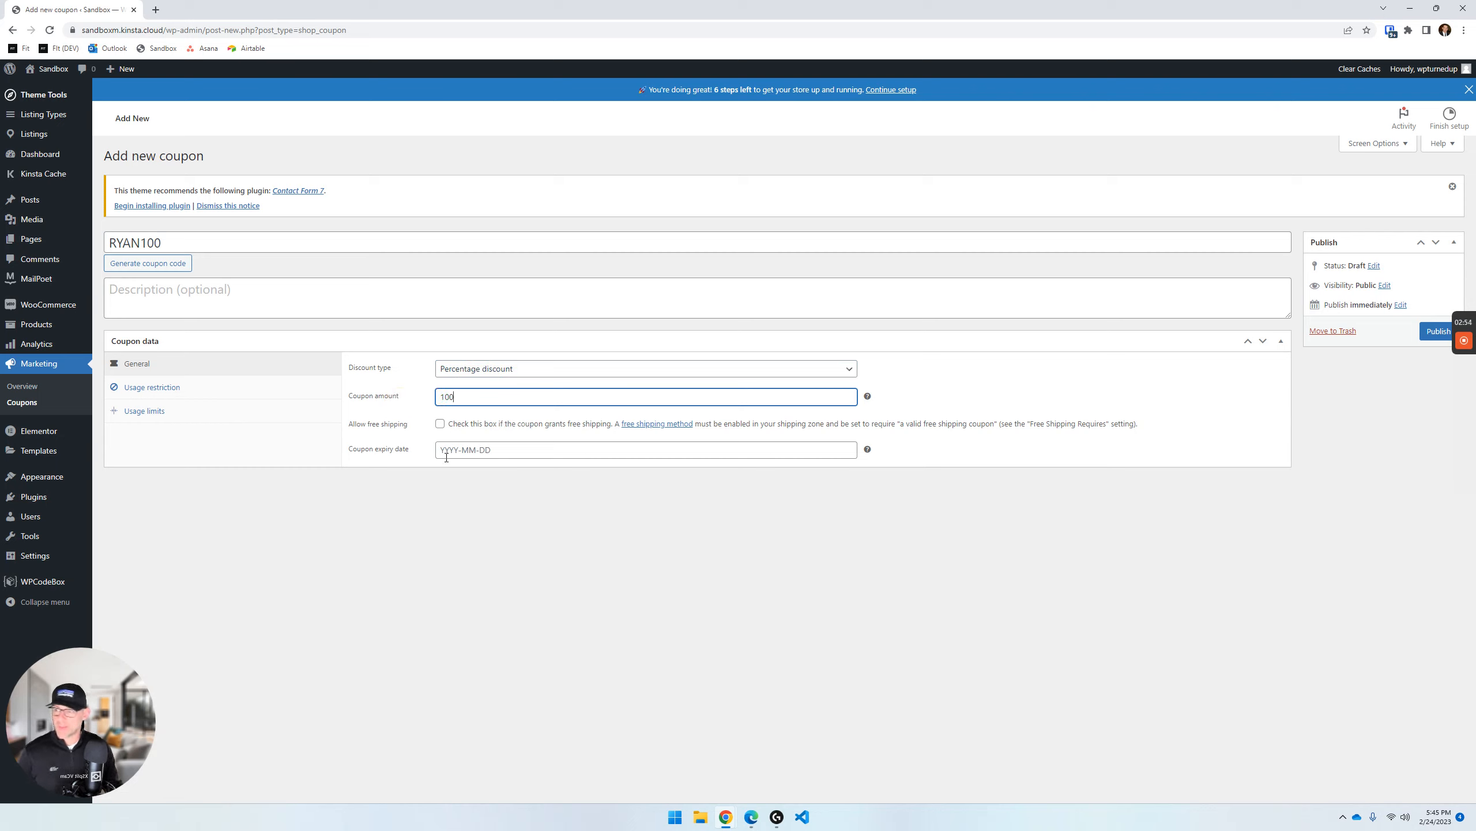
pyautogui.click(1427, 336)
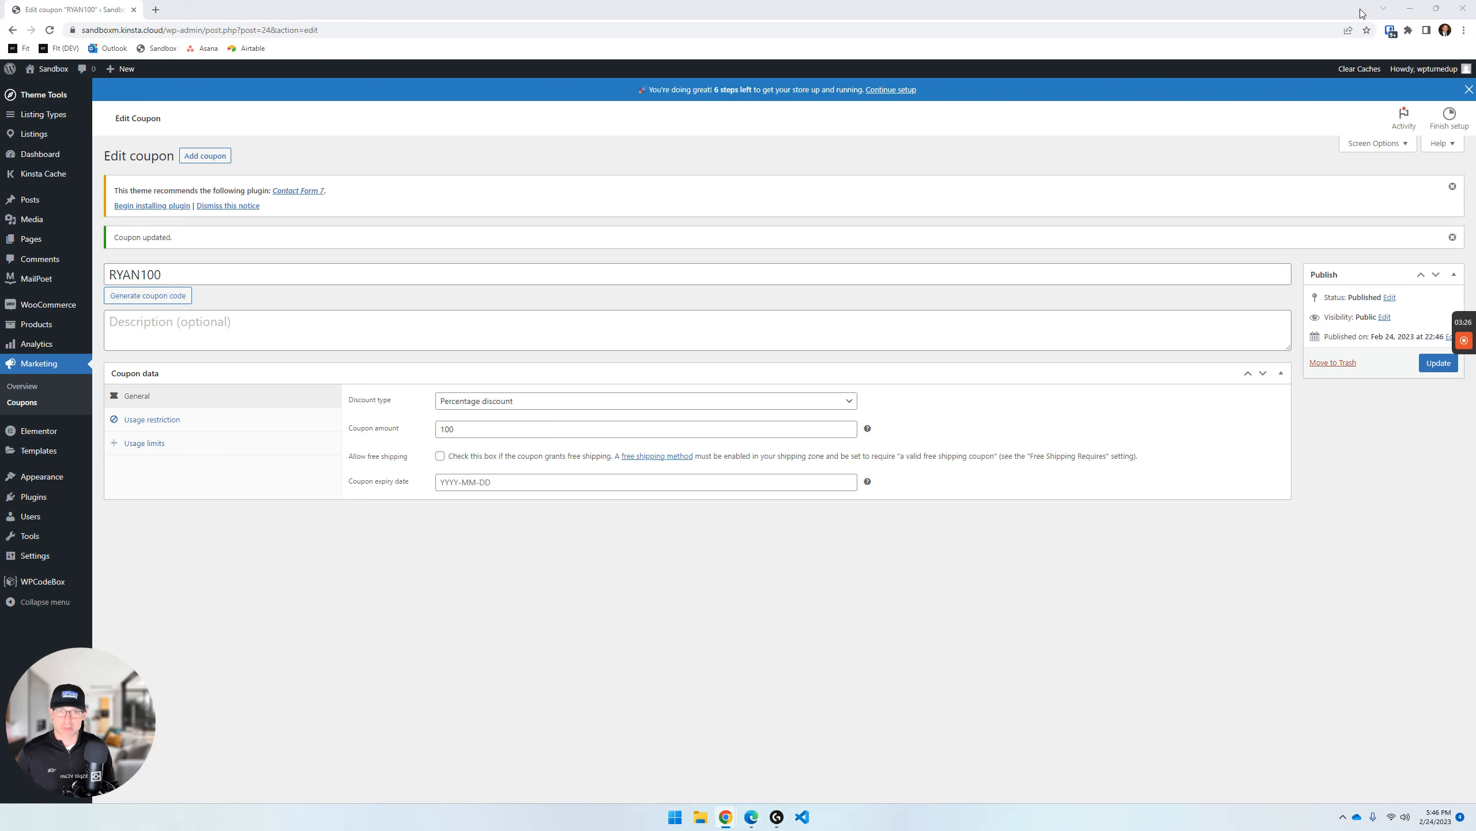
# - Minimize the coupon editor's window, close the Microsoft Edge window, and switch to the incognito Chrome window showing the Sandbox site
pyautogui.click(1410, 8)
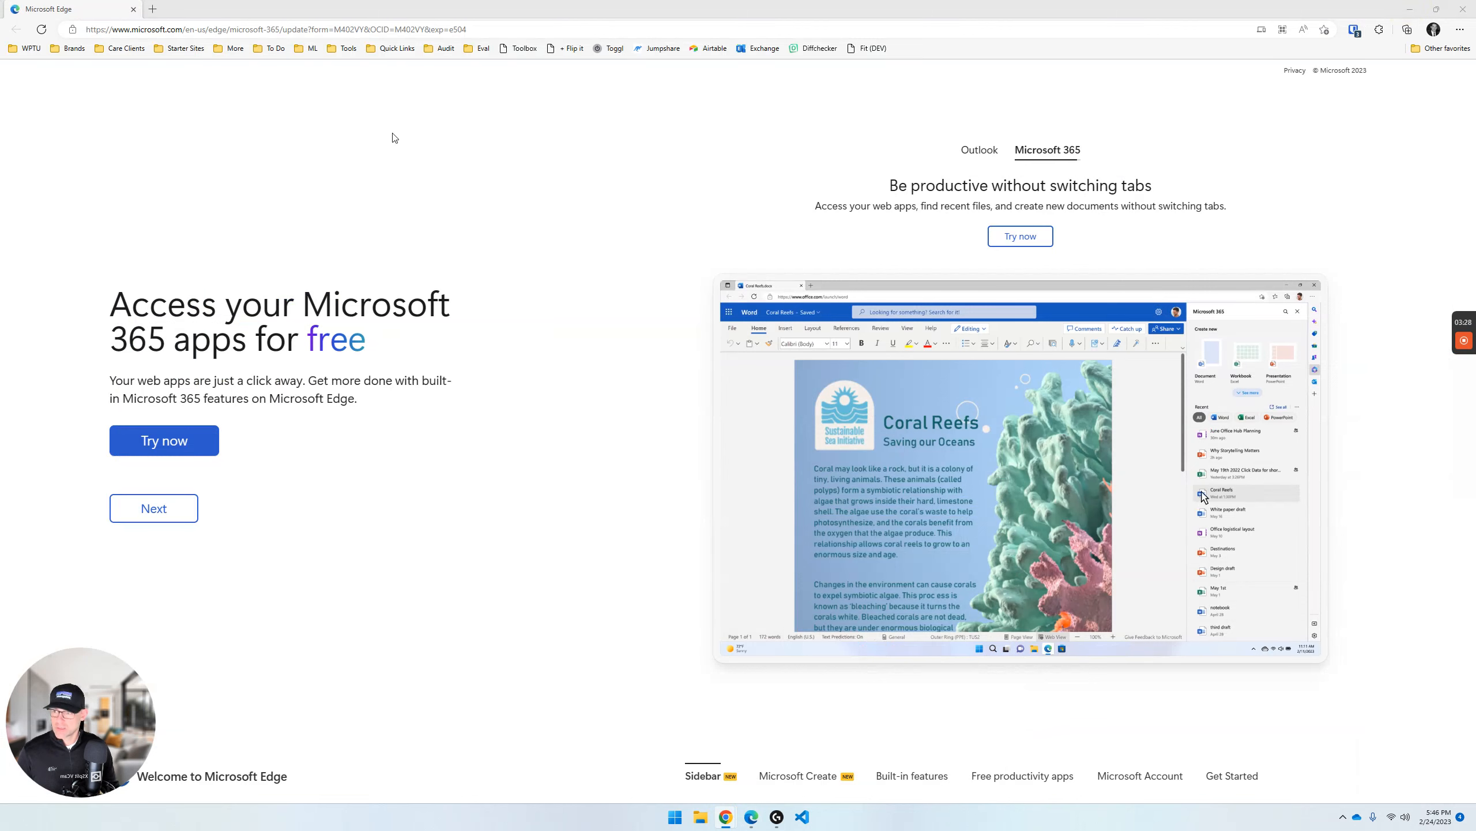
pyautogui.click(209, 29)
pyautogui.click(209, 28)
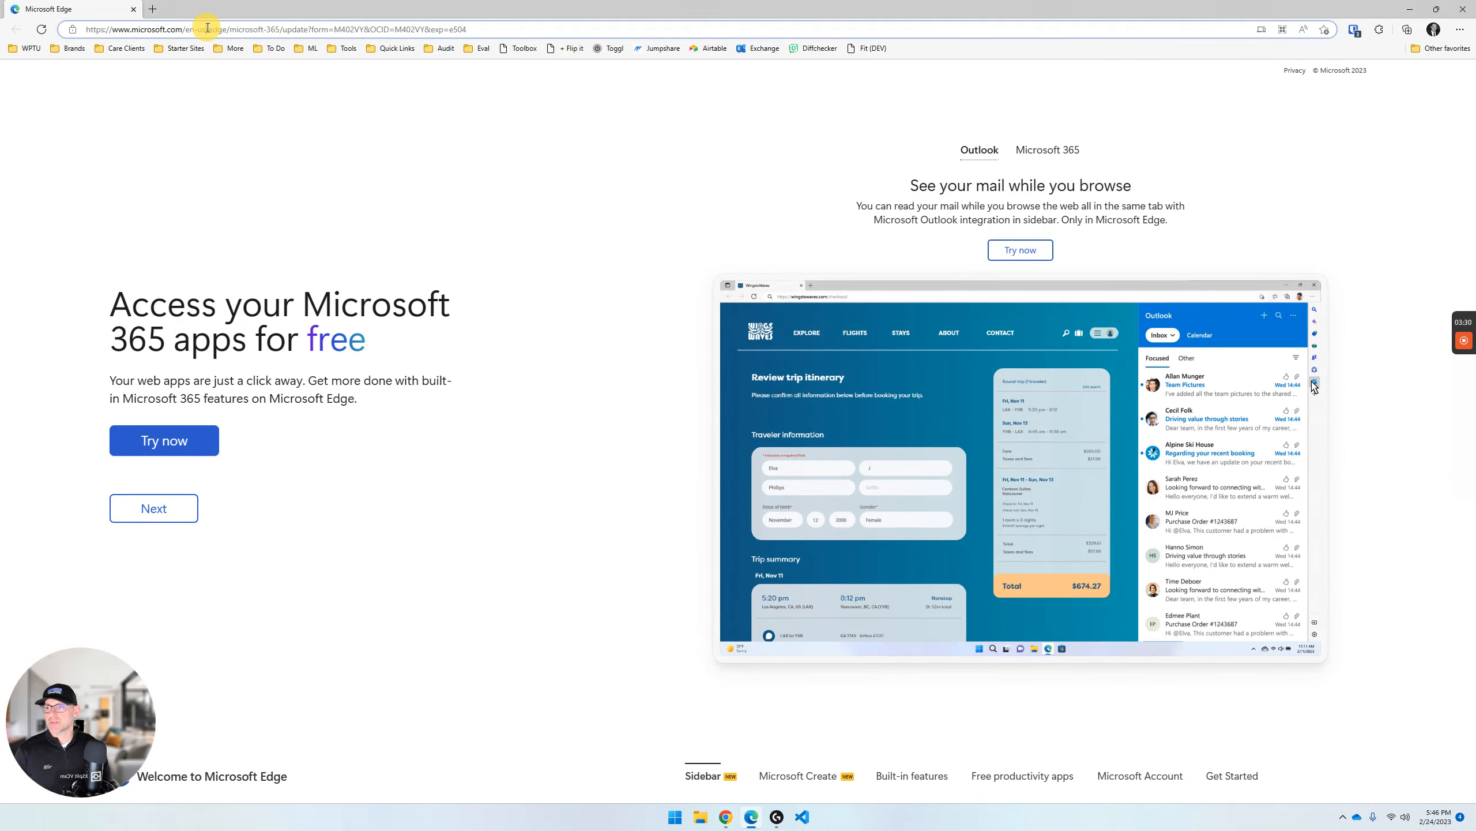
pyautogui.click(1464, 8)
pyautogui.moveTo(727, 819)
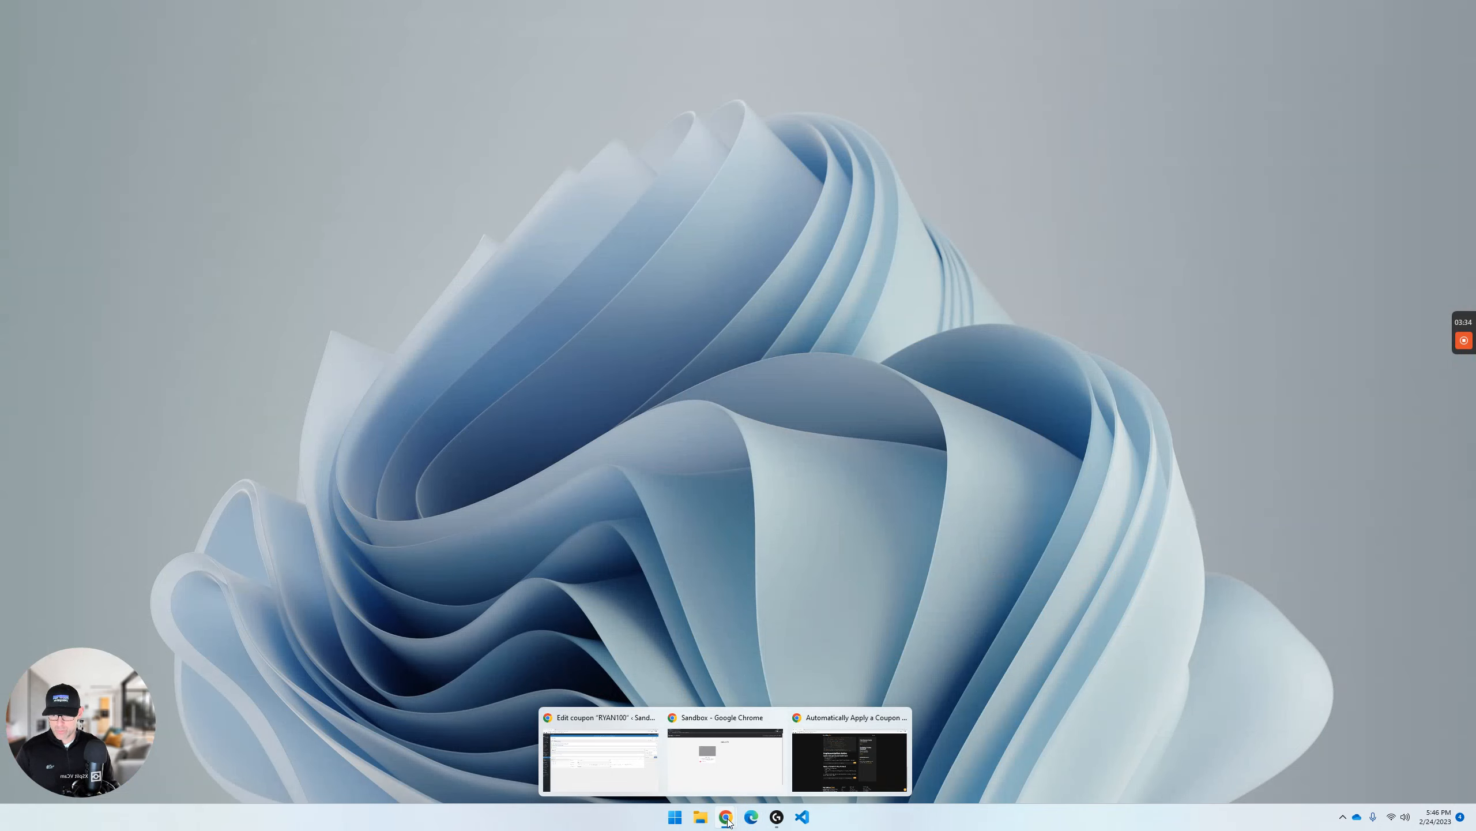
pyautogui.click(731, 745)
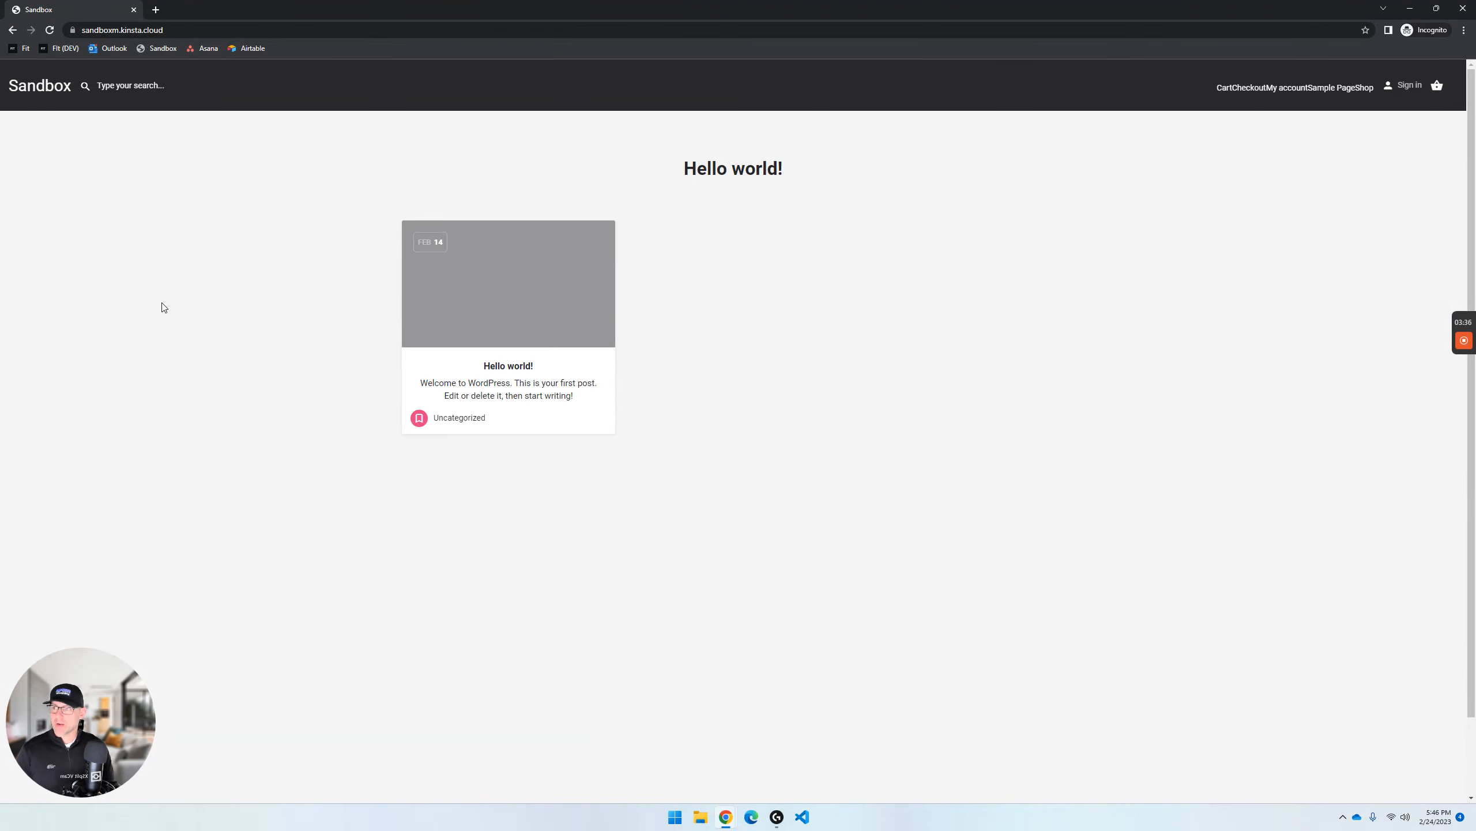
pyautogui.doubleClick(192, 32)
pyautogui.tripleClick(192, 31)
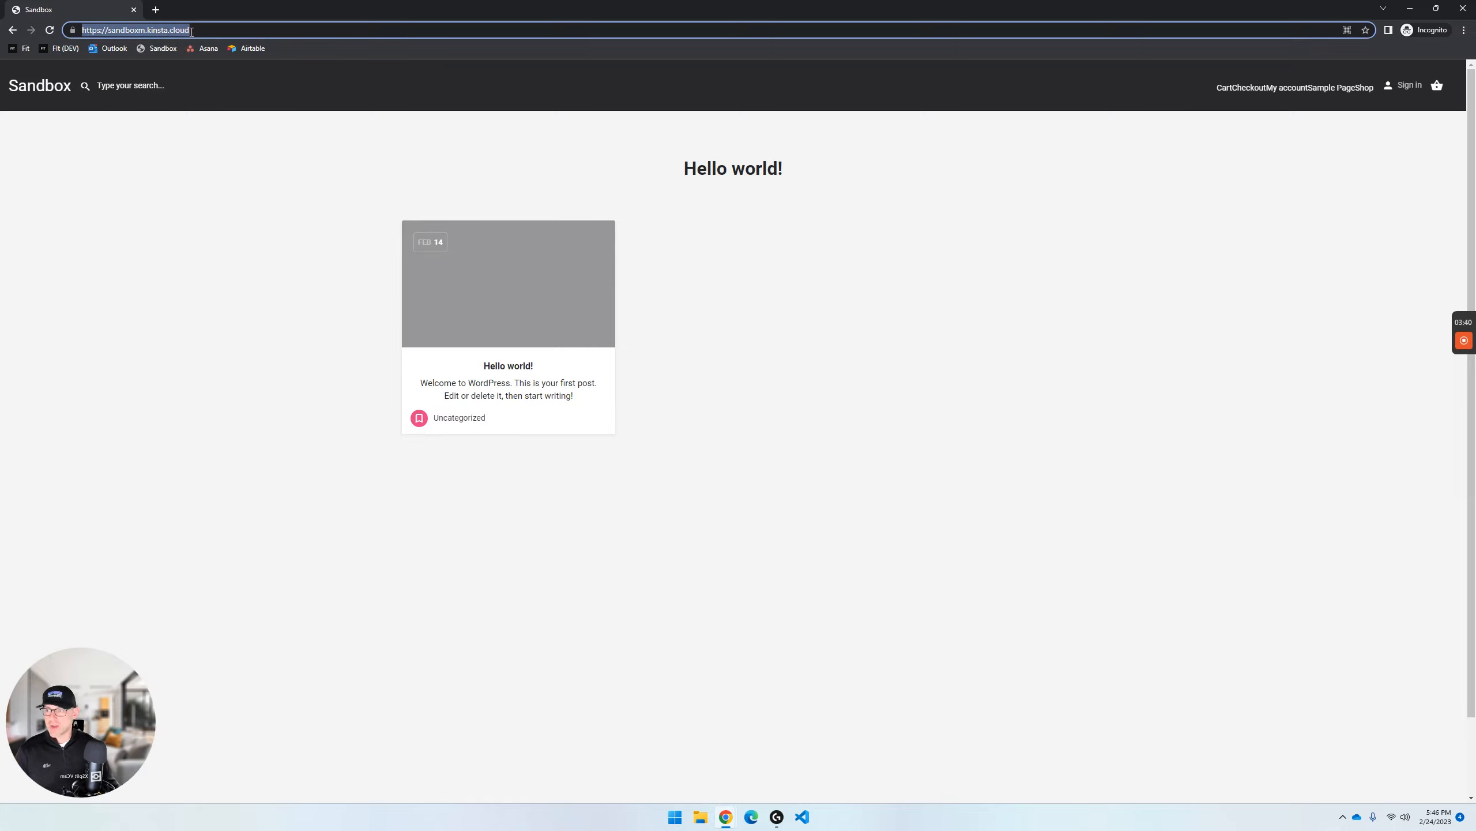
pyautogui.click(195, 31)
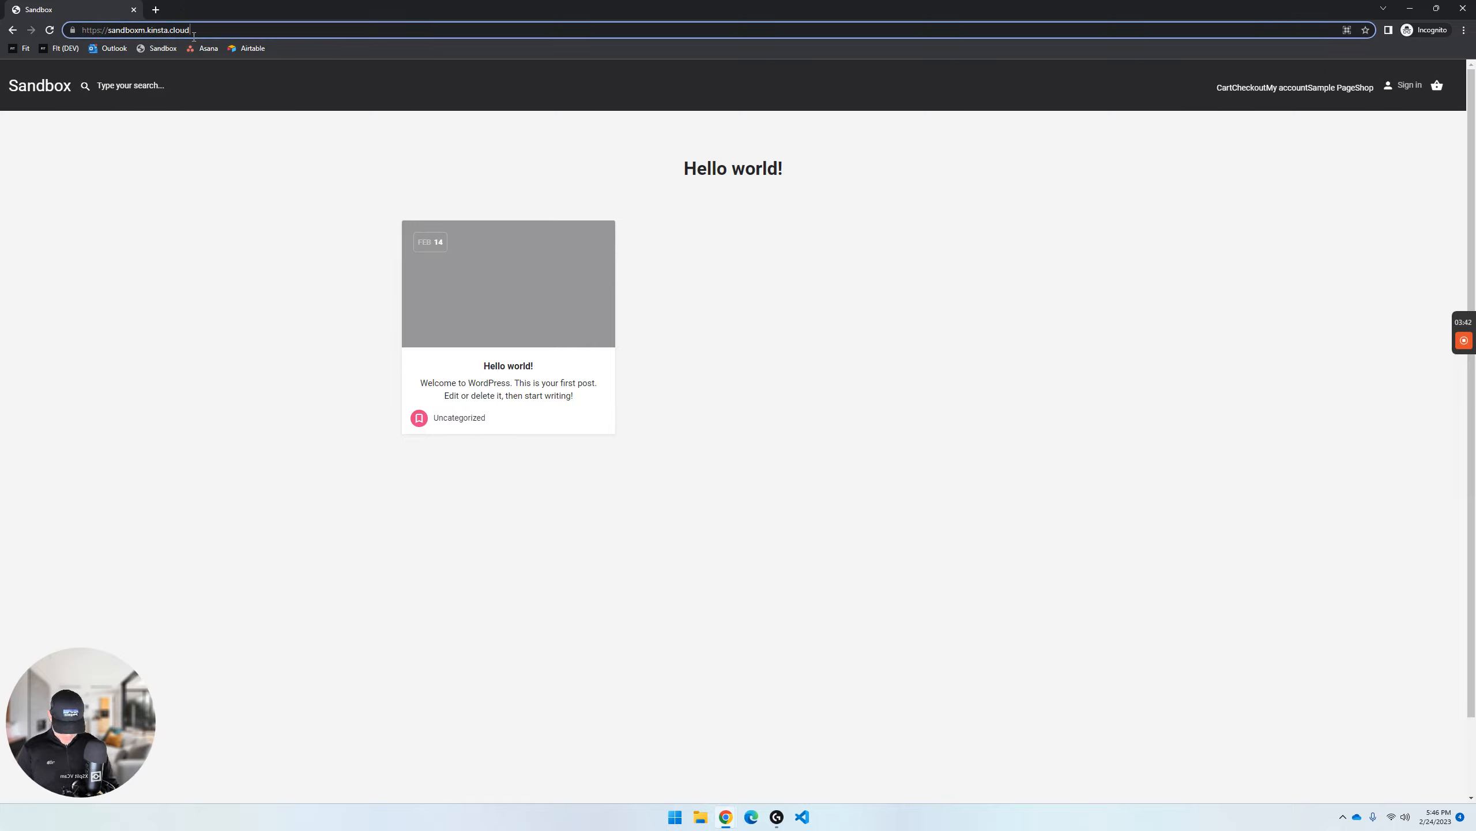
pyautogui.write('https://example.com/cart/?coupon_code=YOURCOUPONCODE')
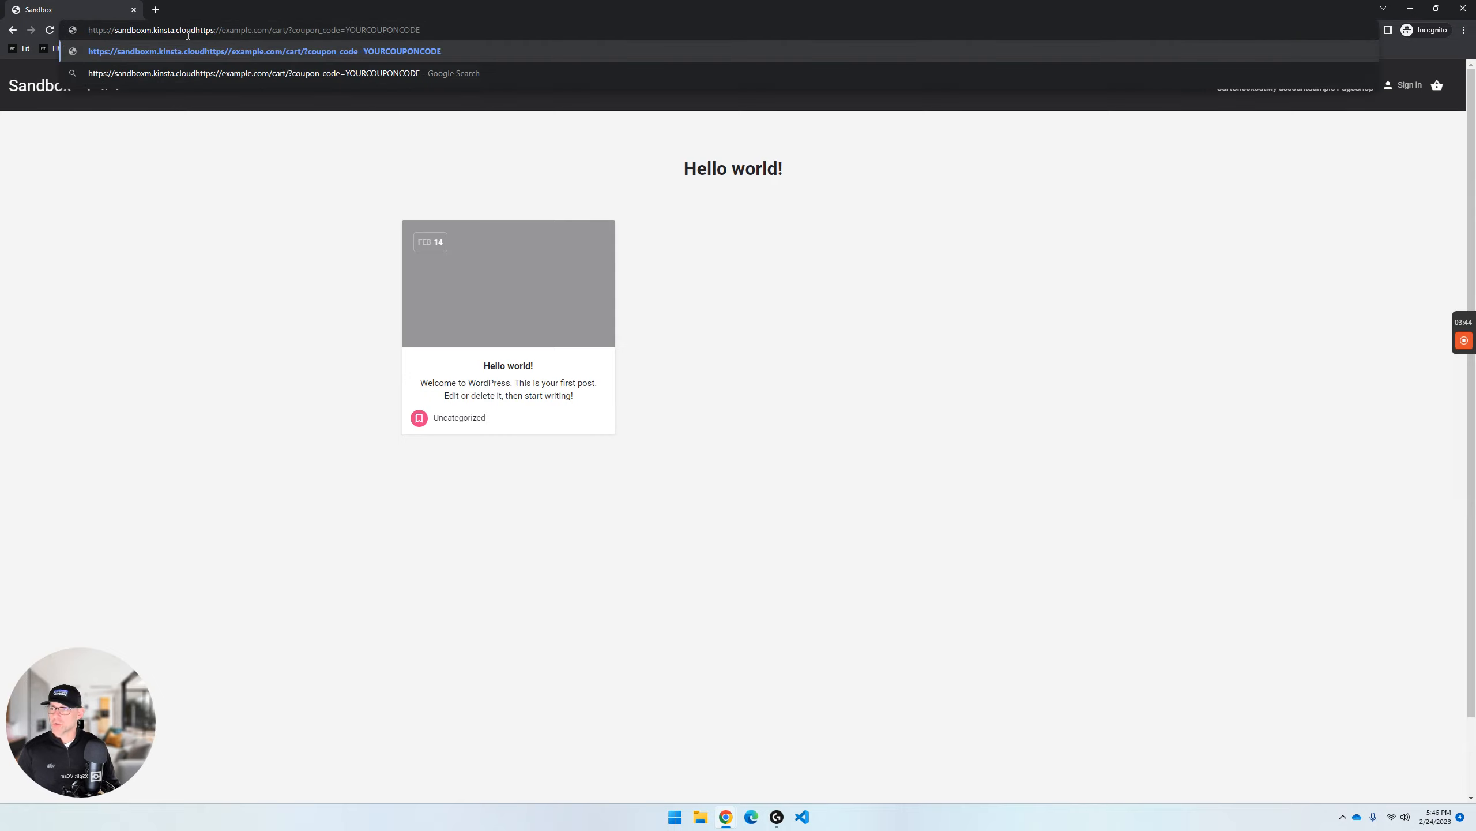
pyautogui.moveTo(196, 32); pyautogui.dragTo(271, 26)
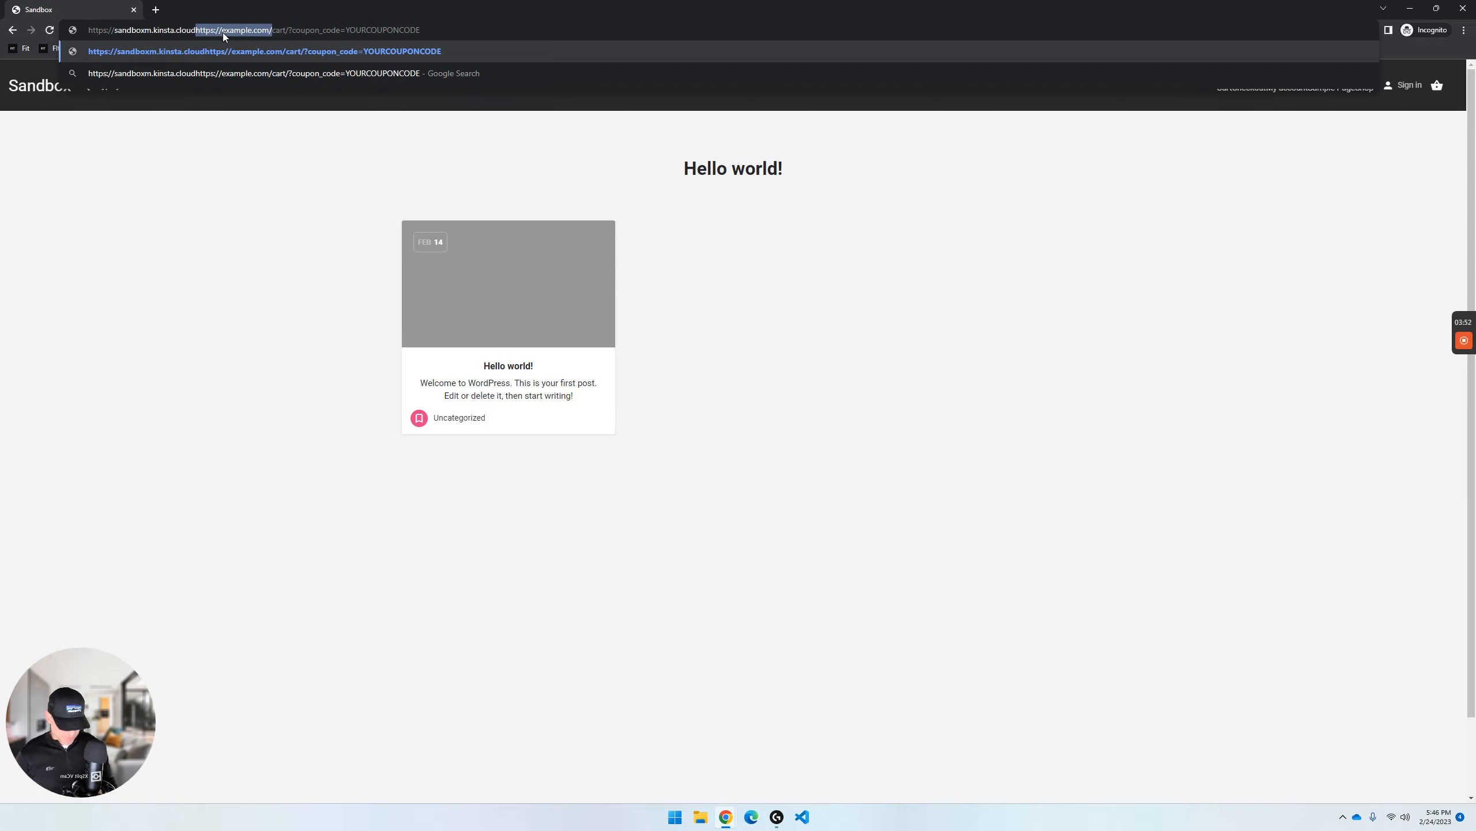
pyautogui.press('BackSpace')
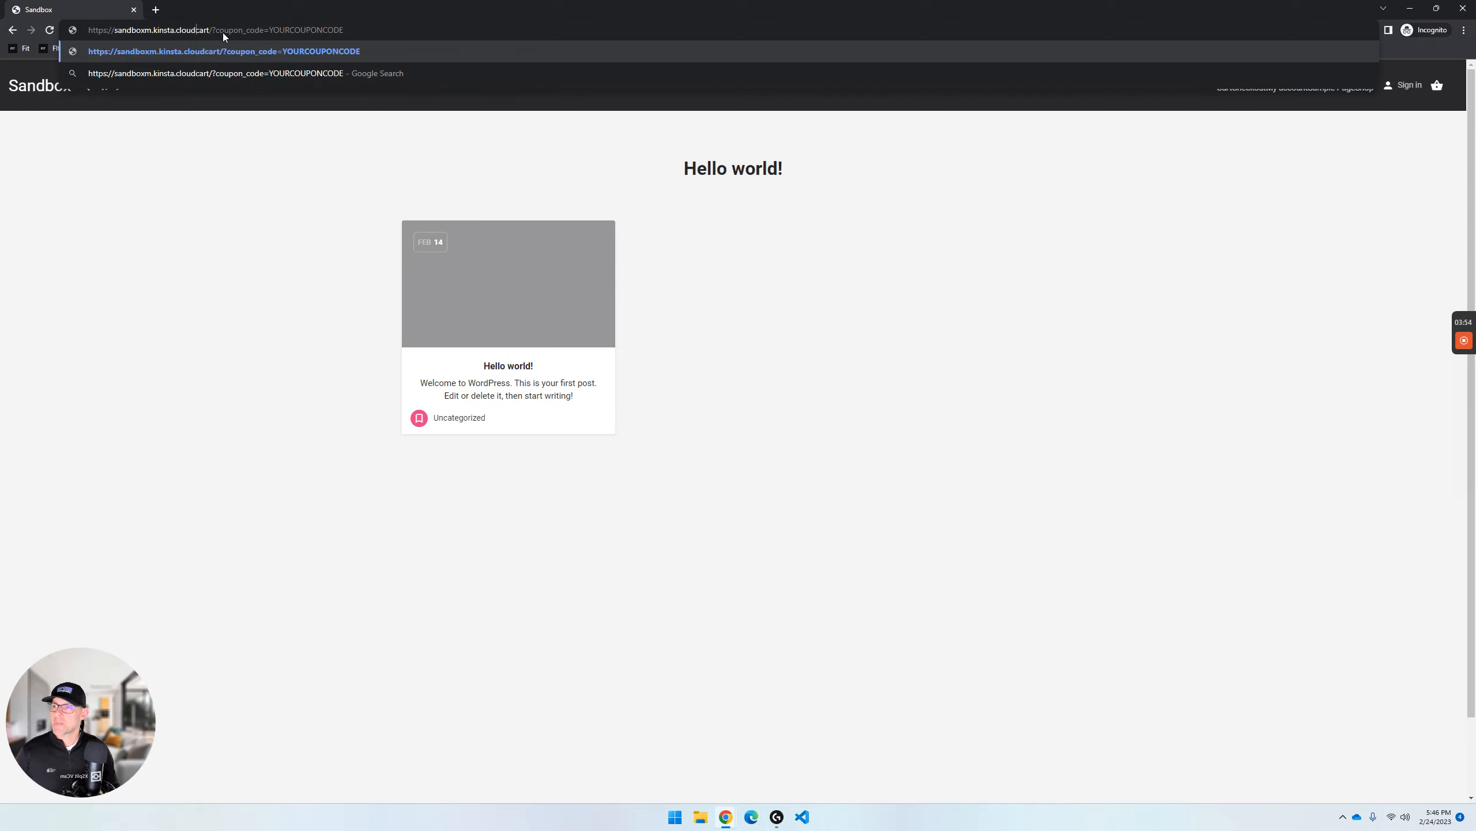
pyautogui.write('/')
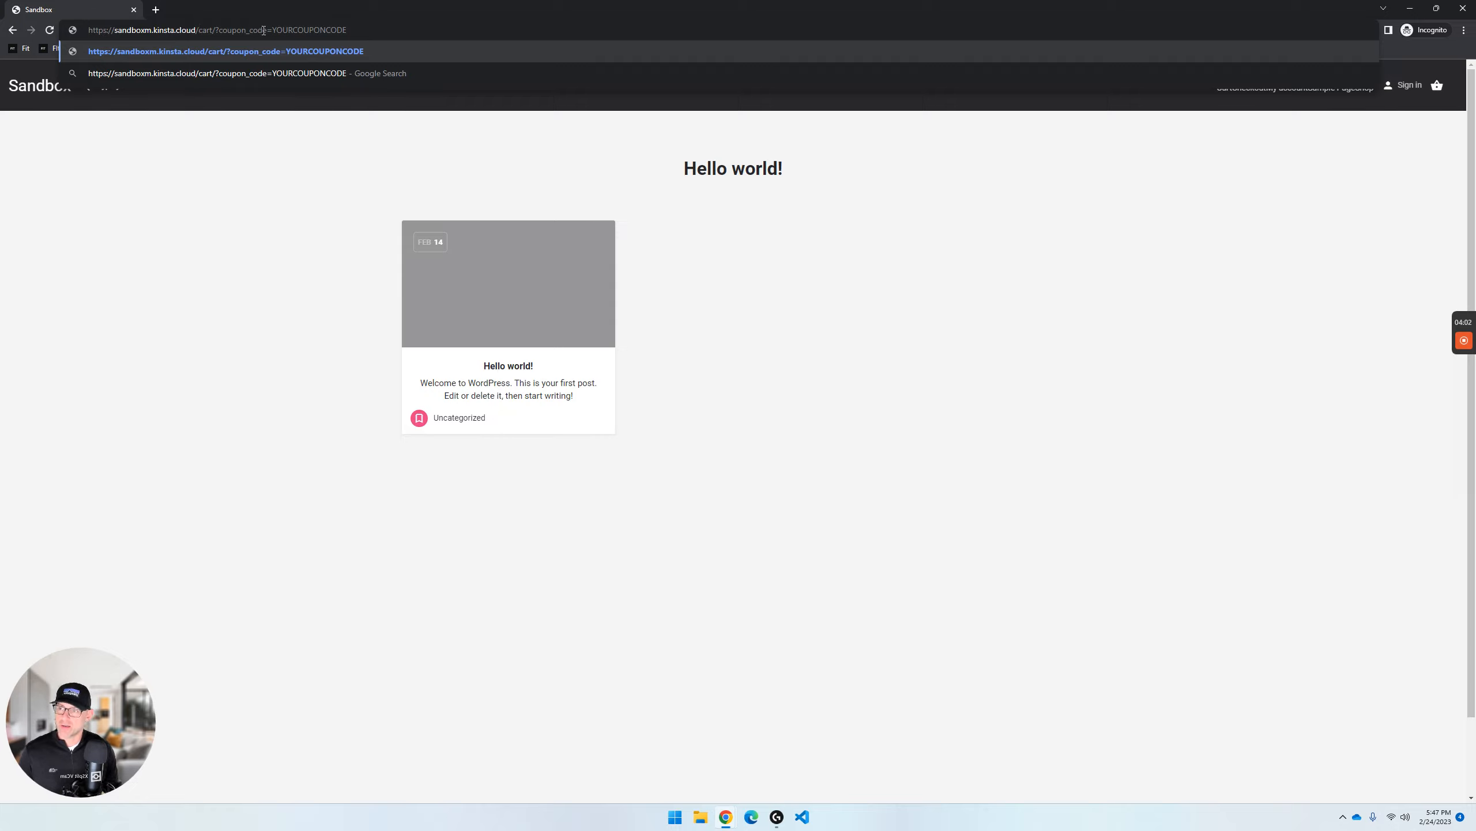
# - Replace YOURCOUPONCODE in the cart link with RYAN100 and load the completed address
pyautogui.moveTo(272, 30); pyautogui.dragTo(364, 30)
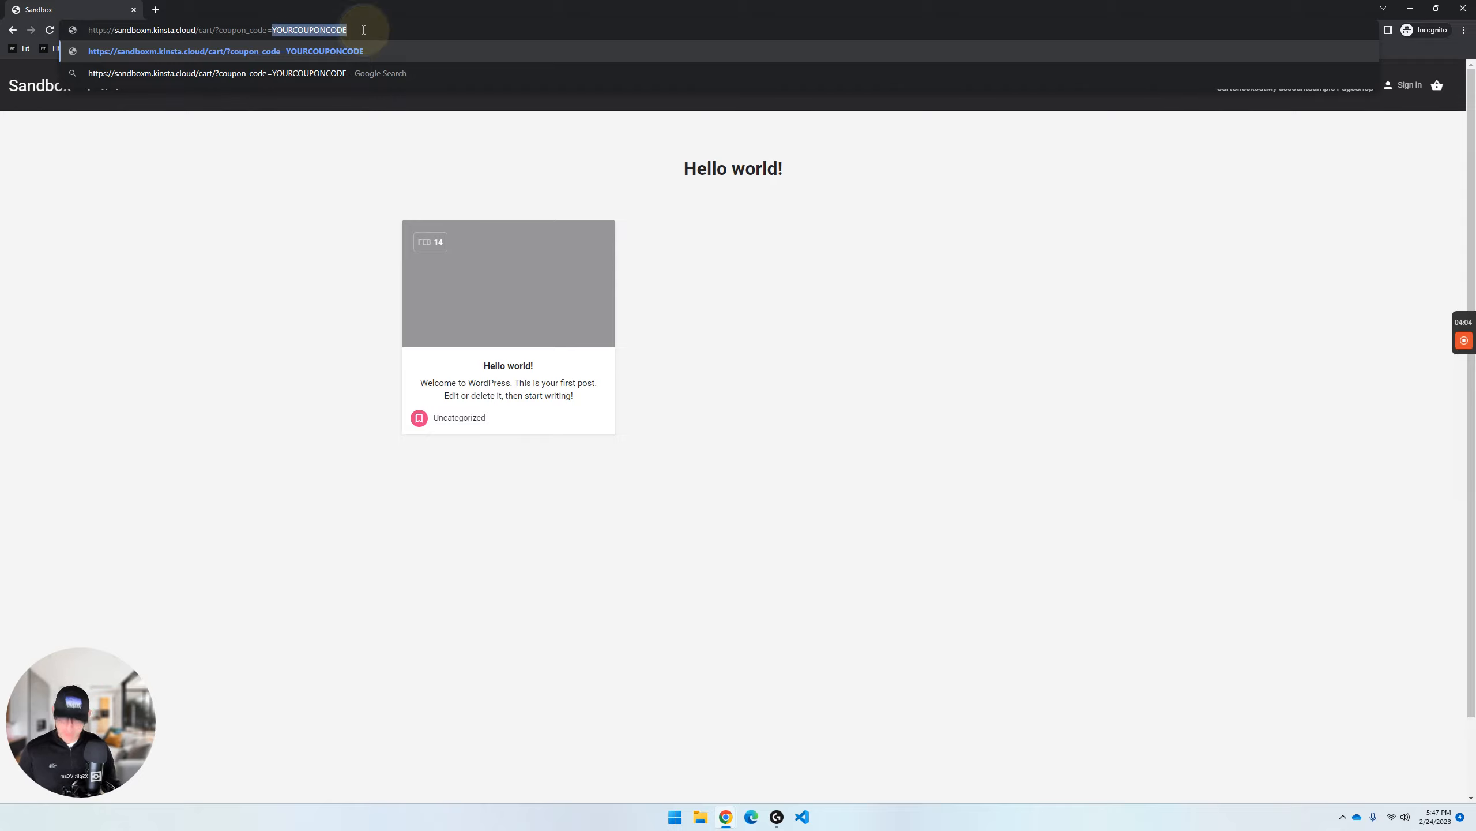
pyautogui.write('RYA')
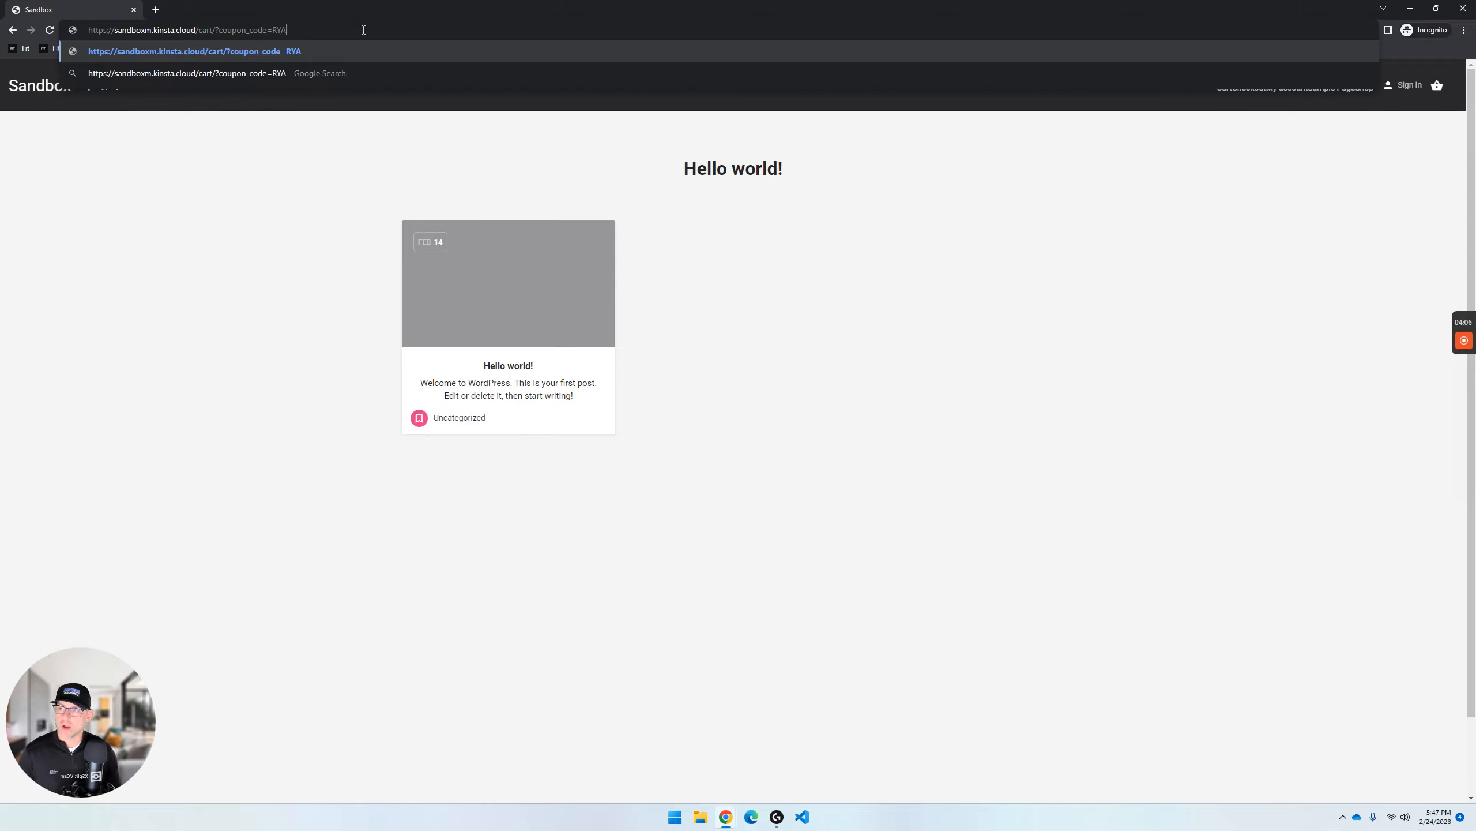
pyautogui.write('N100')
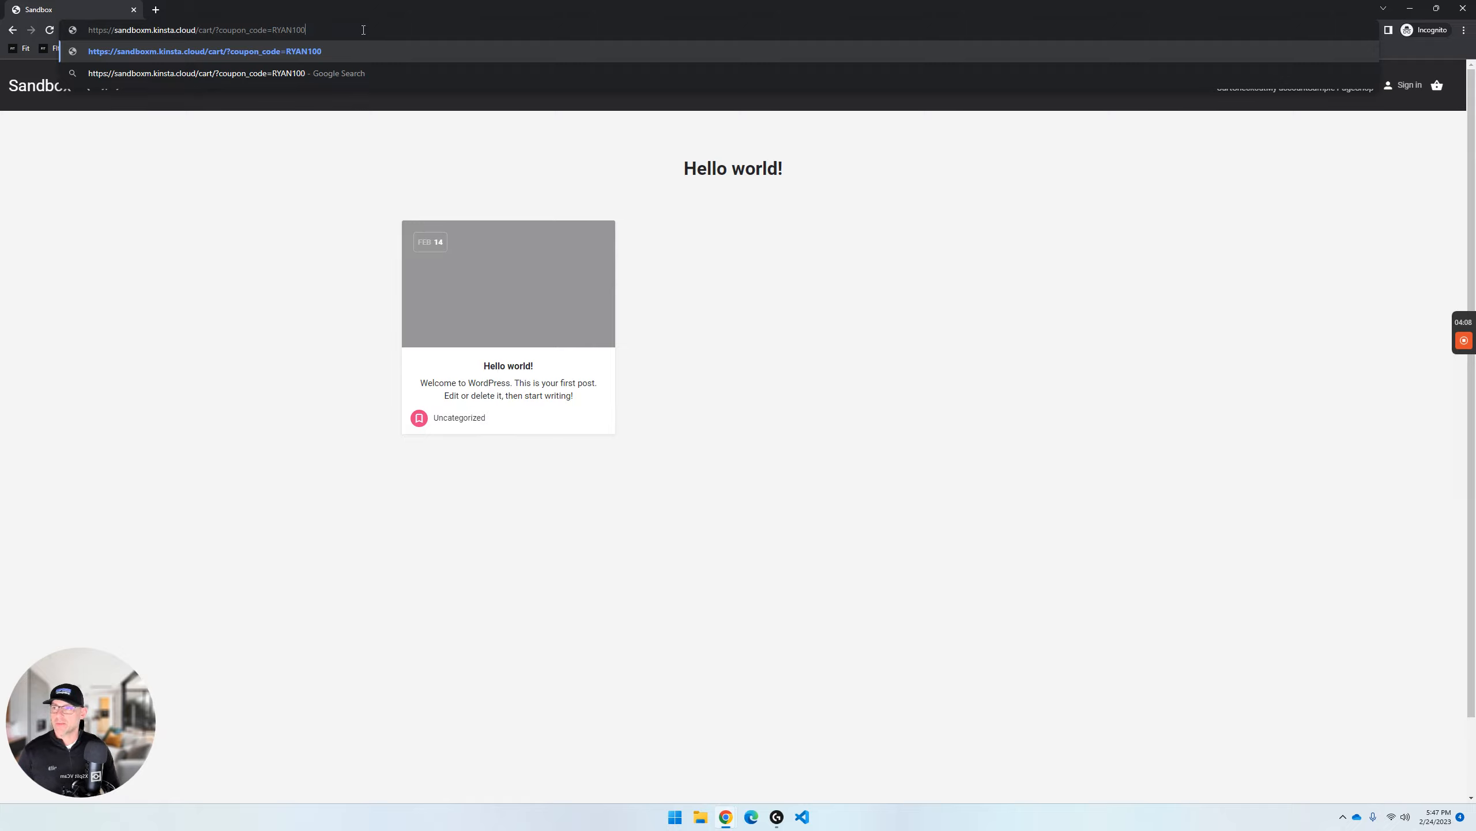
pyautogui.doubleClick(347, 34)
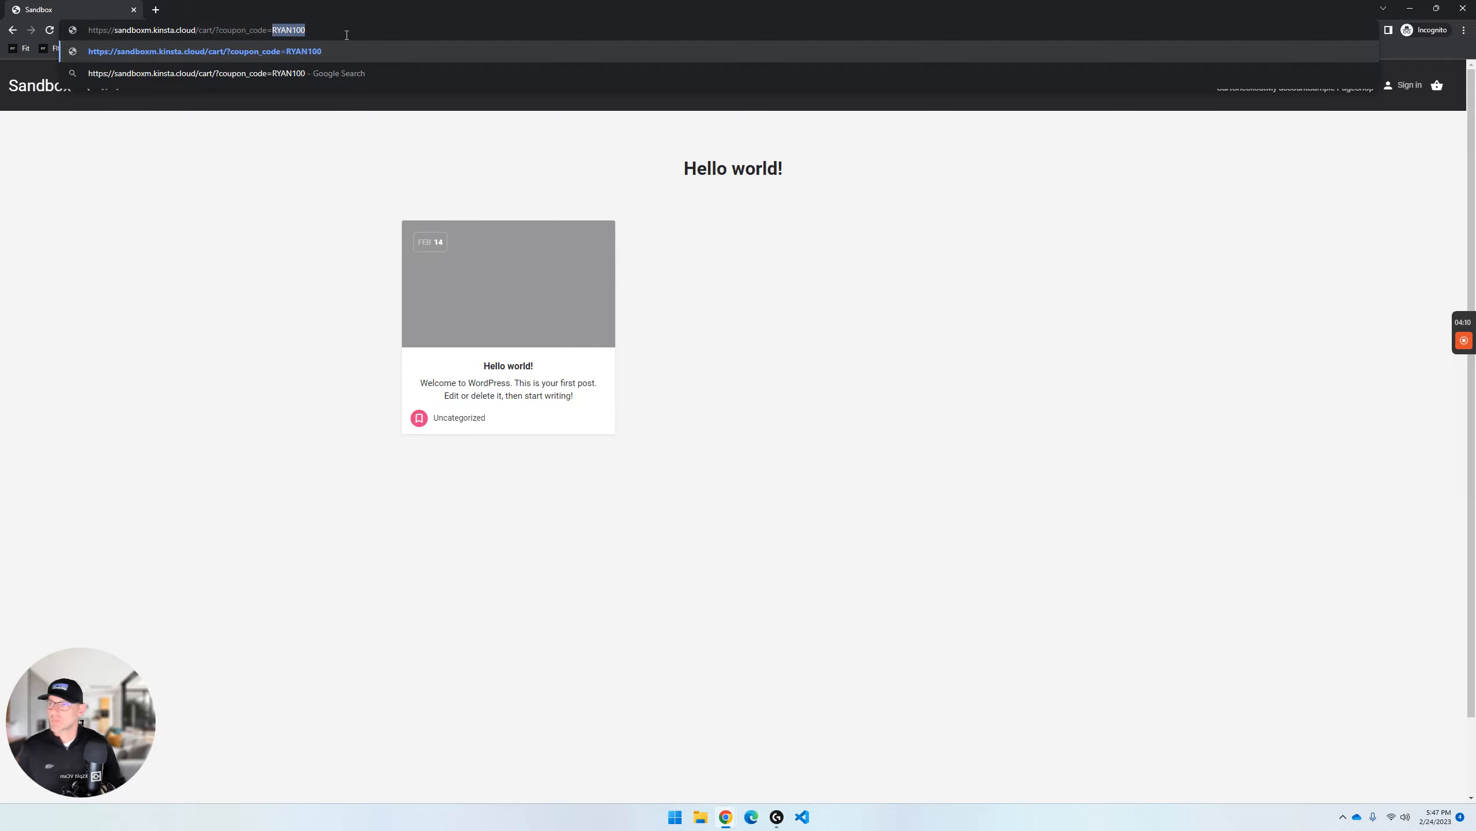
pyautogui.click(347, 34)
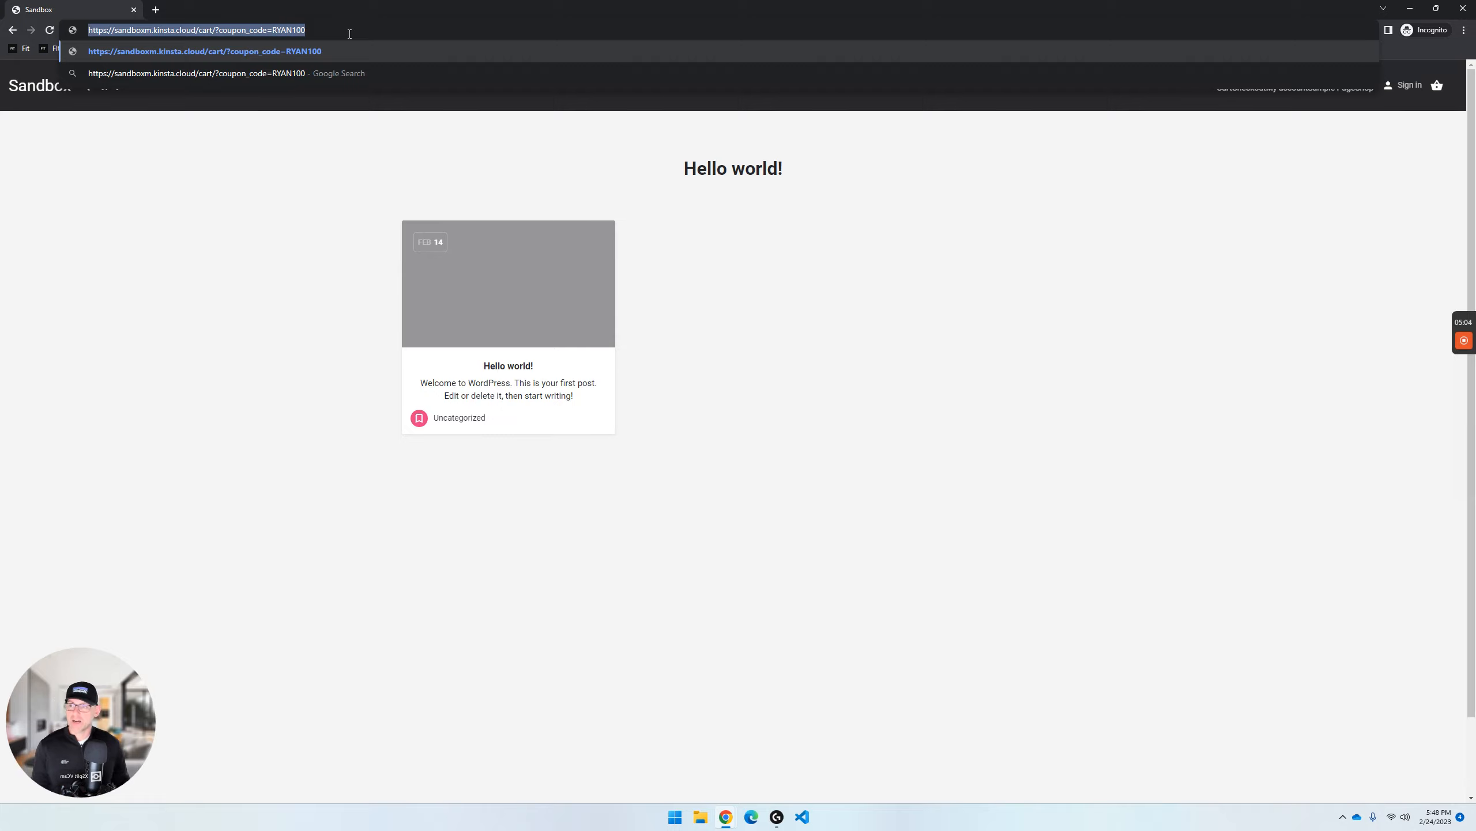
pyautogui.press('Return')
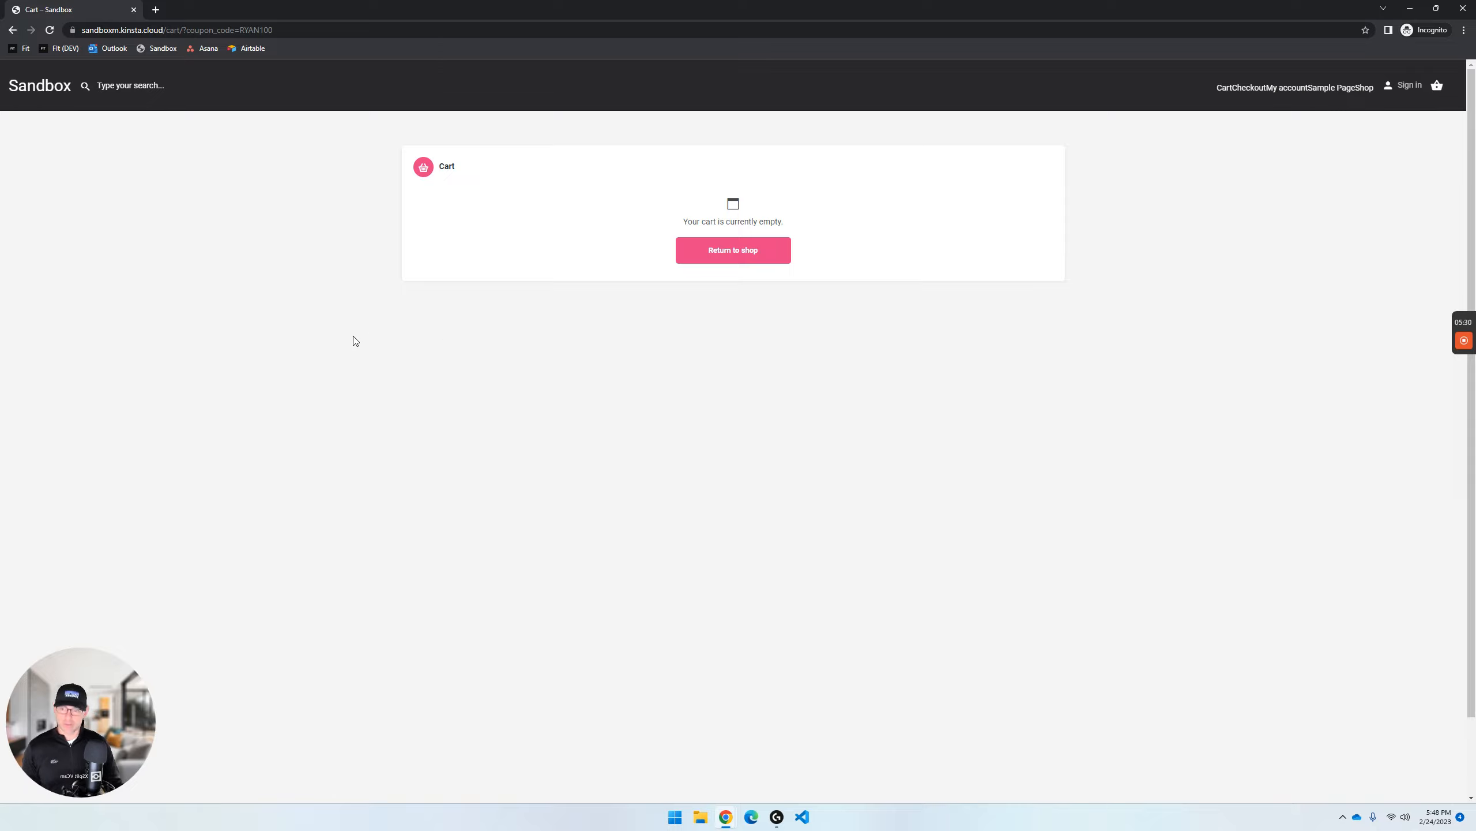
# - Return to the shop, add Test Product to the cart, and proceed to checkout
pyautogui.click(731, 245)
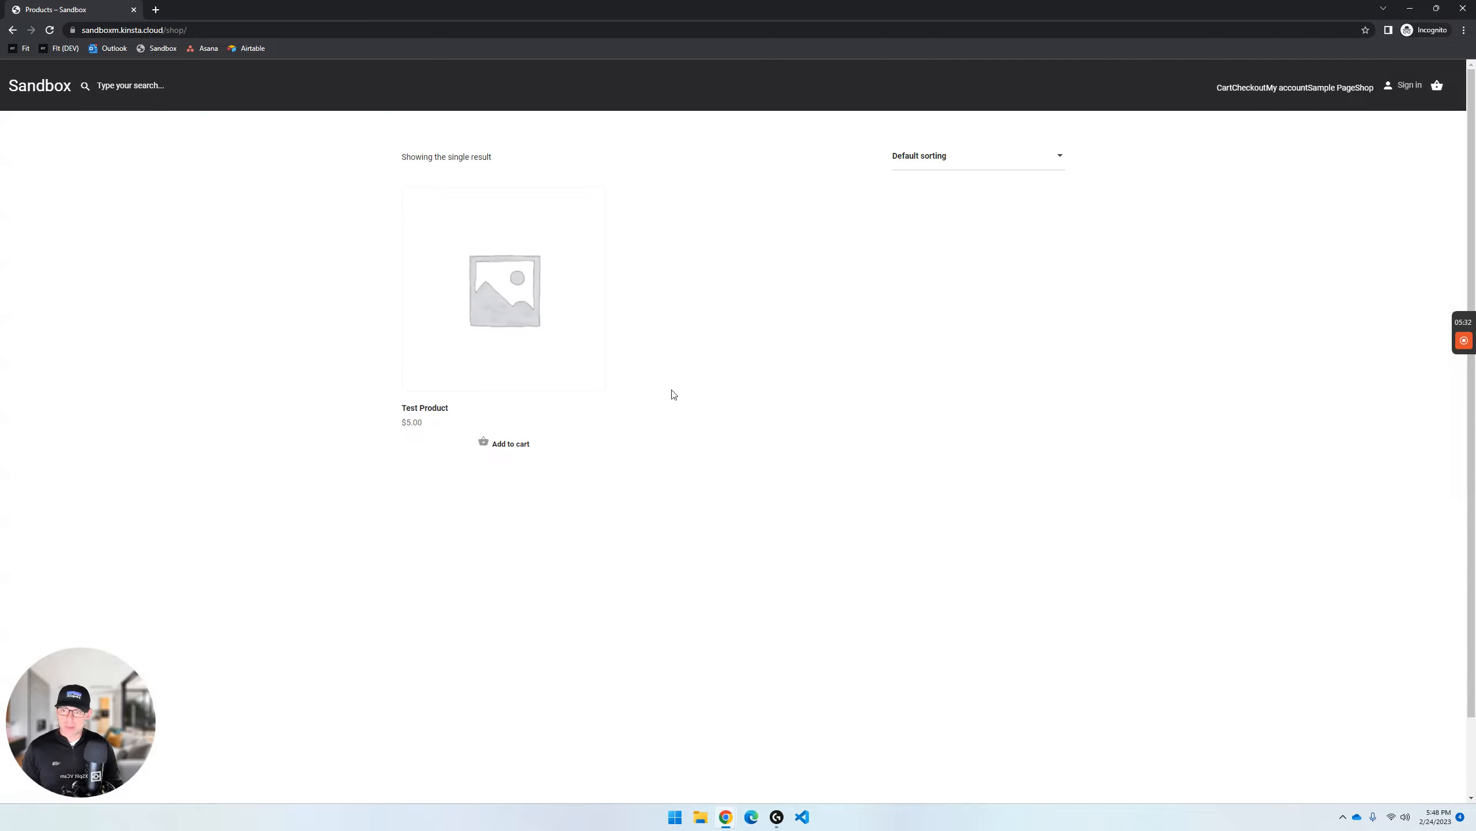
pyautogui.click(515, 446)
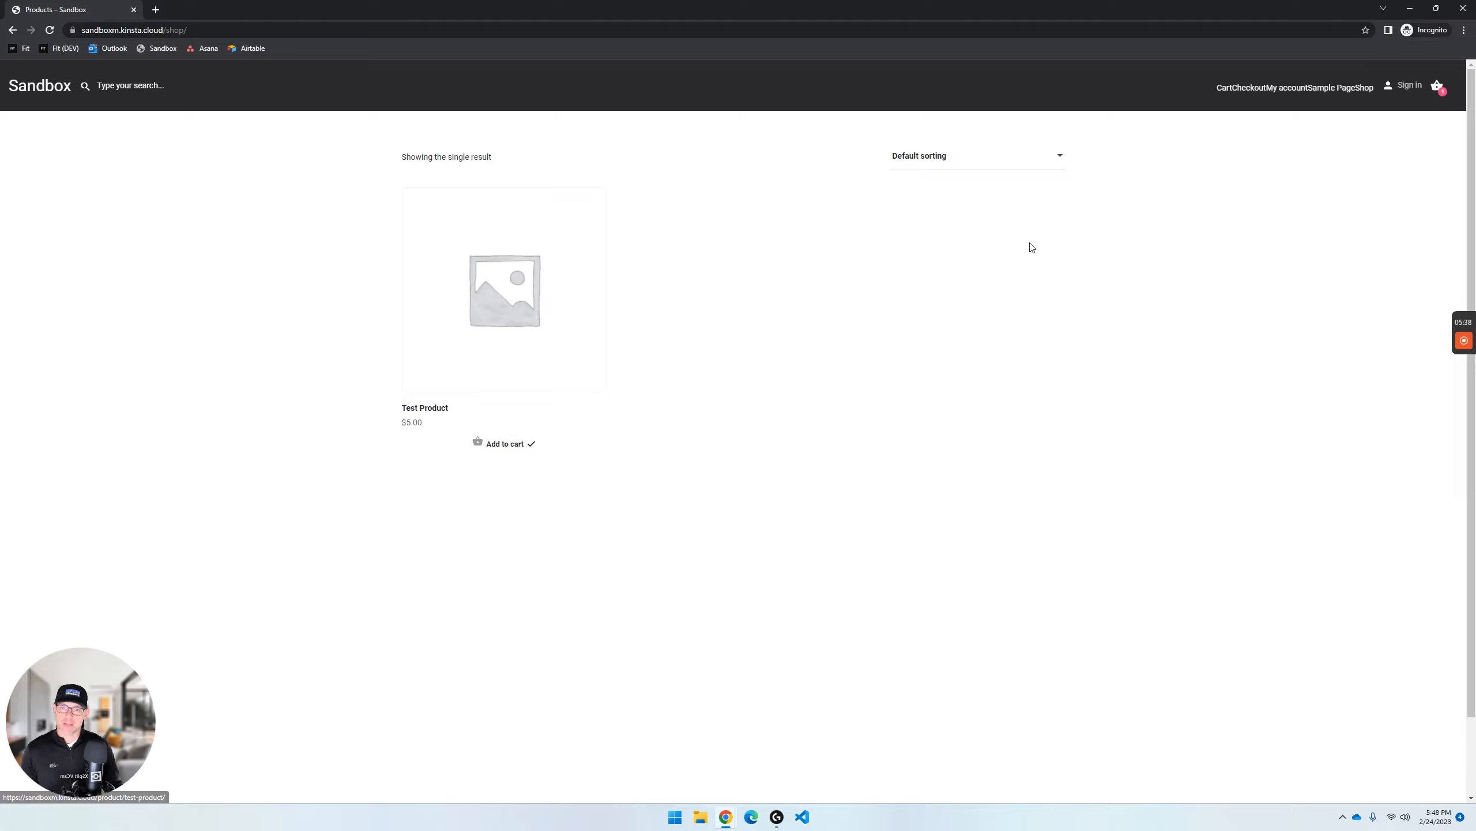
pyautogui.click(1441, 92)
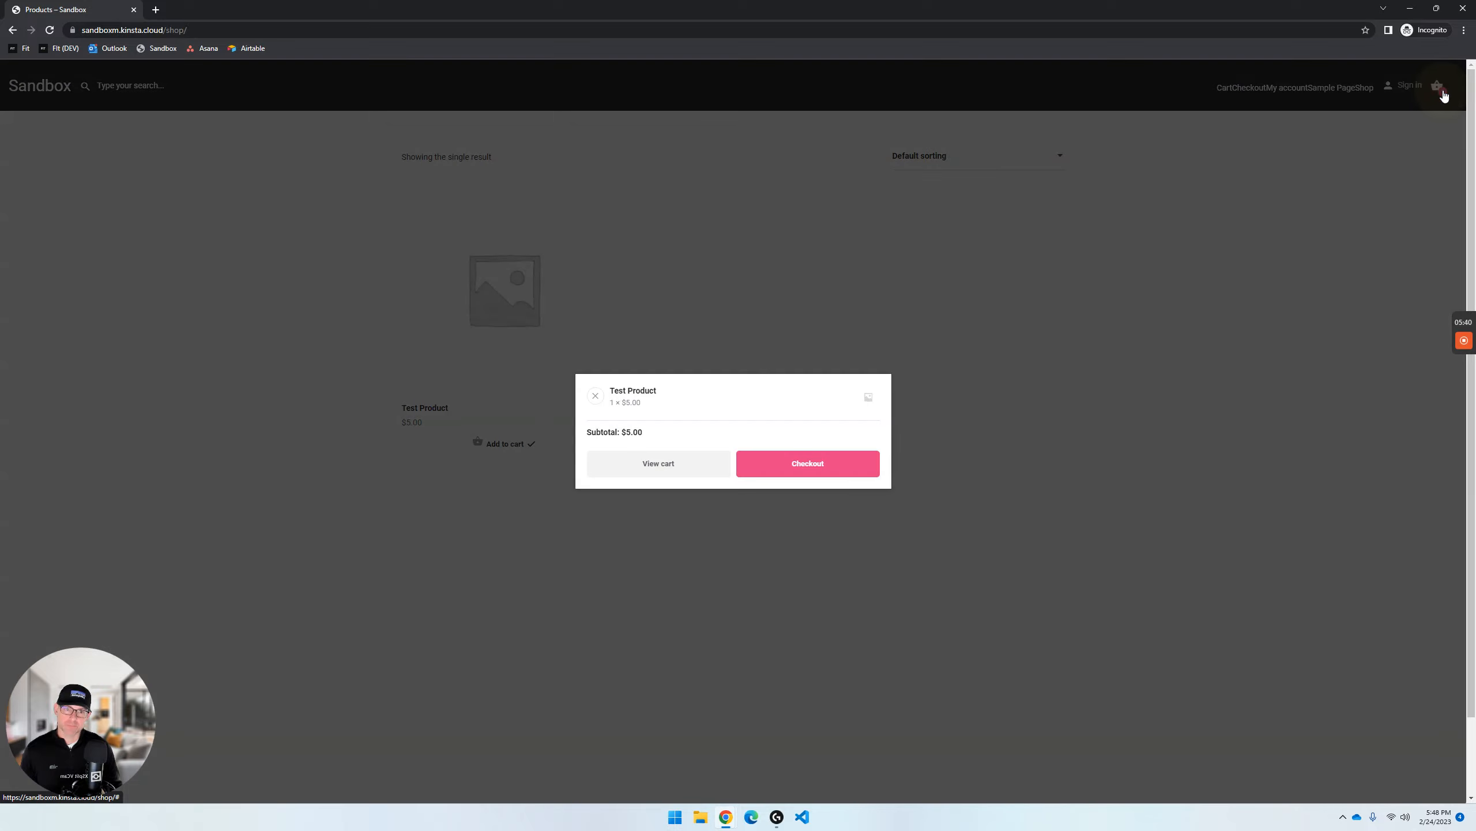
pyautogui.click(839, 464)
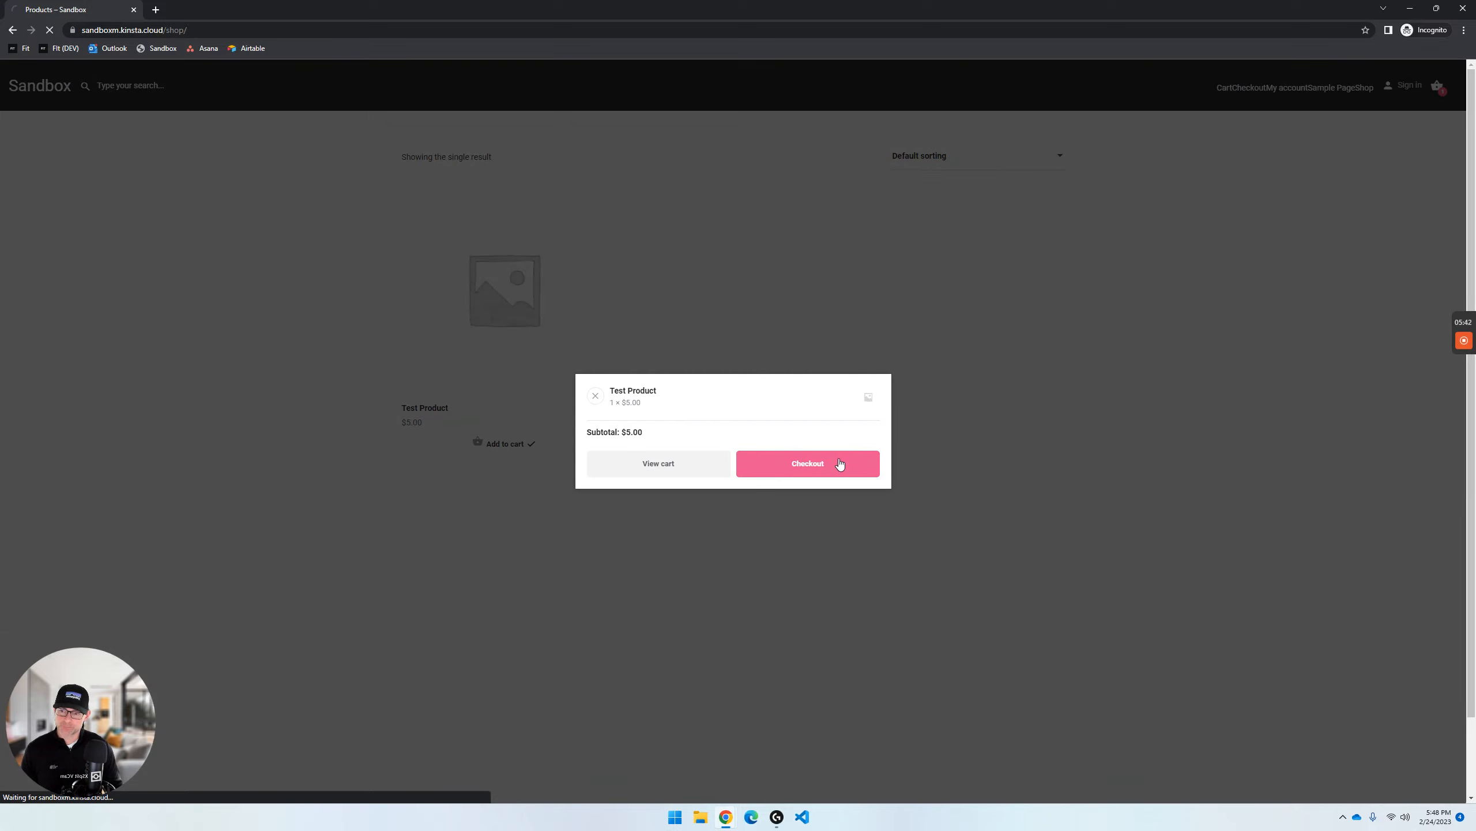
# - Check the coupon line, its discount, and the order total in the checkout summary
pyautogui.moveTo(845, 296); pyautogui.dragTo(773, 290)
pyautogui.click(1037, 295)
pyautogui.moveTo(1012, 298); pyautogui.dragTo(927, 291)
pyautogui.click(1067, 279)
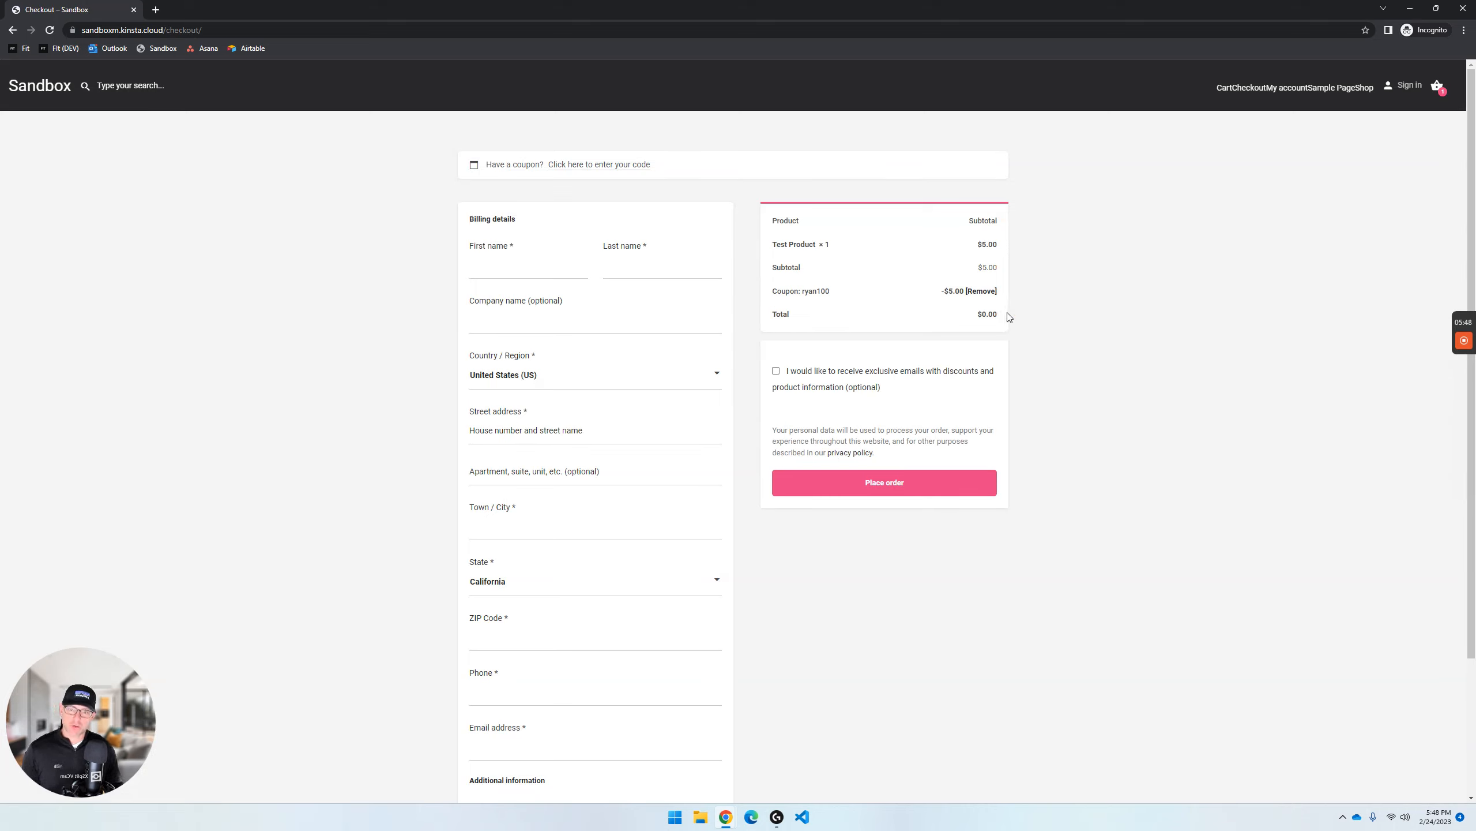
pyautogui.moveTo(1006, 317); pyautogui.dragTo(764, 314)
pyautogui.click(1122, 335)
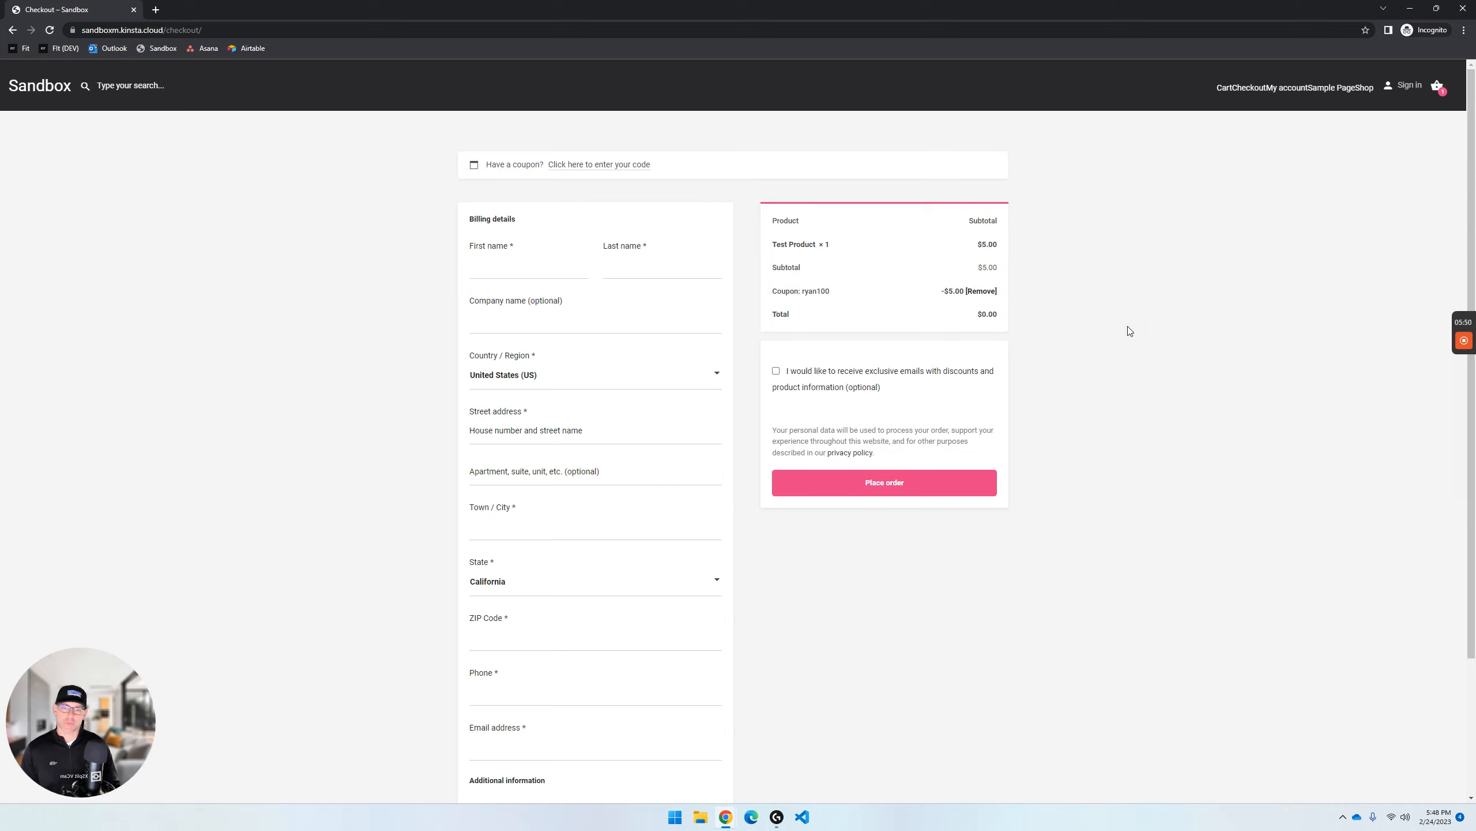
# - Go back to the Test Product page, add a quantity of 5 to the cart, and check the total in the cart
pyautogui.click(12, 31)
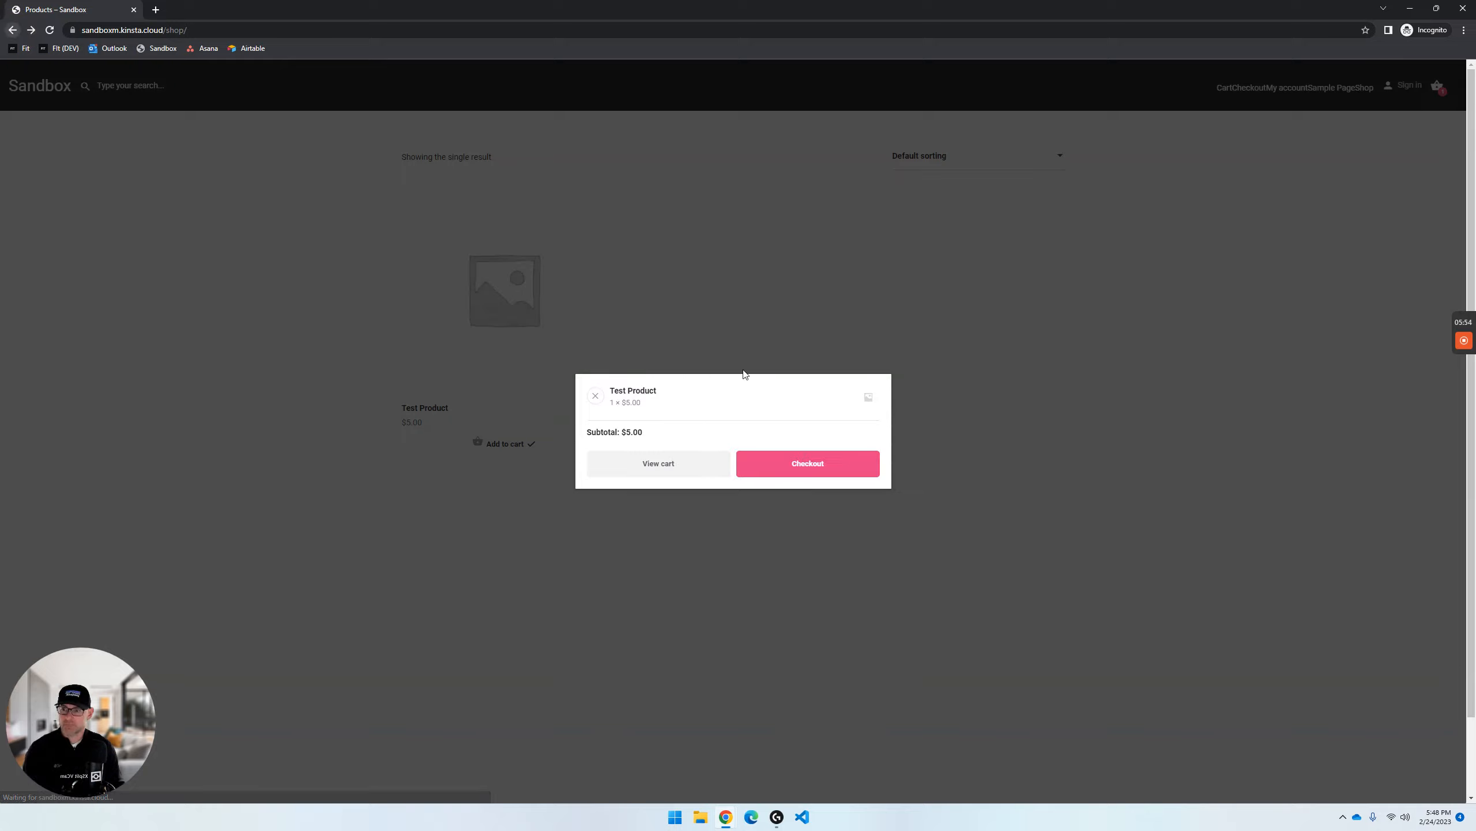
pyautogui.click(639, 395)
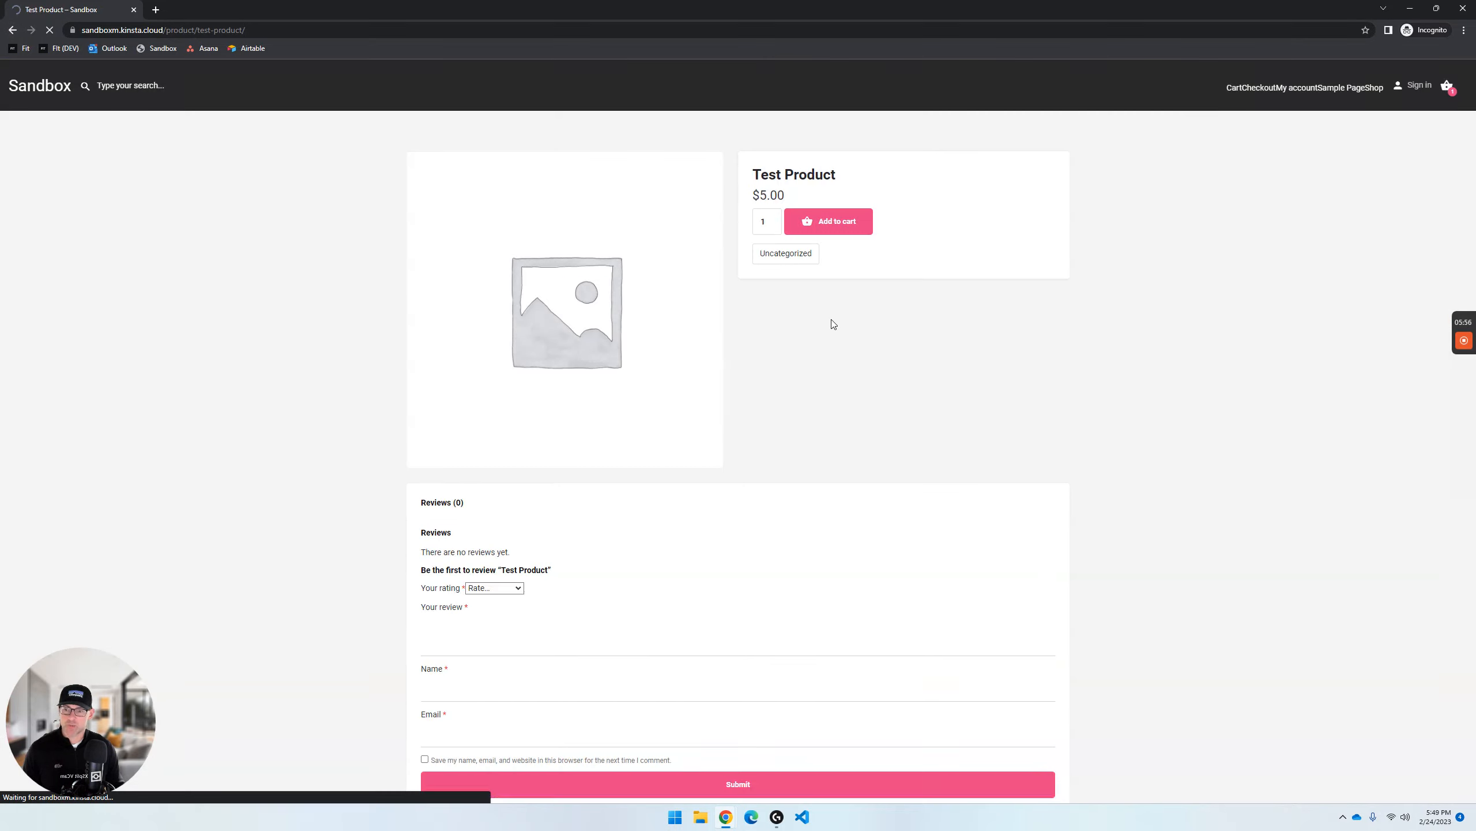
pyautogui.doubleClick(771, 219)
pyautogui.doubleClick(771, 219)
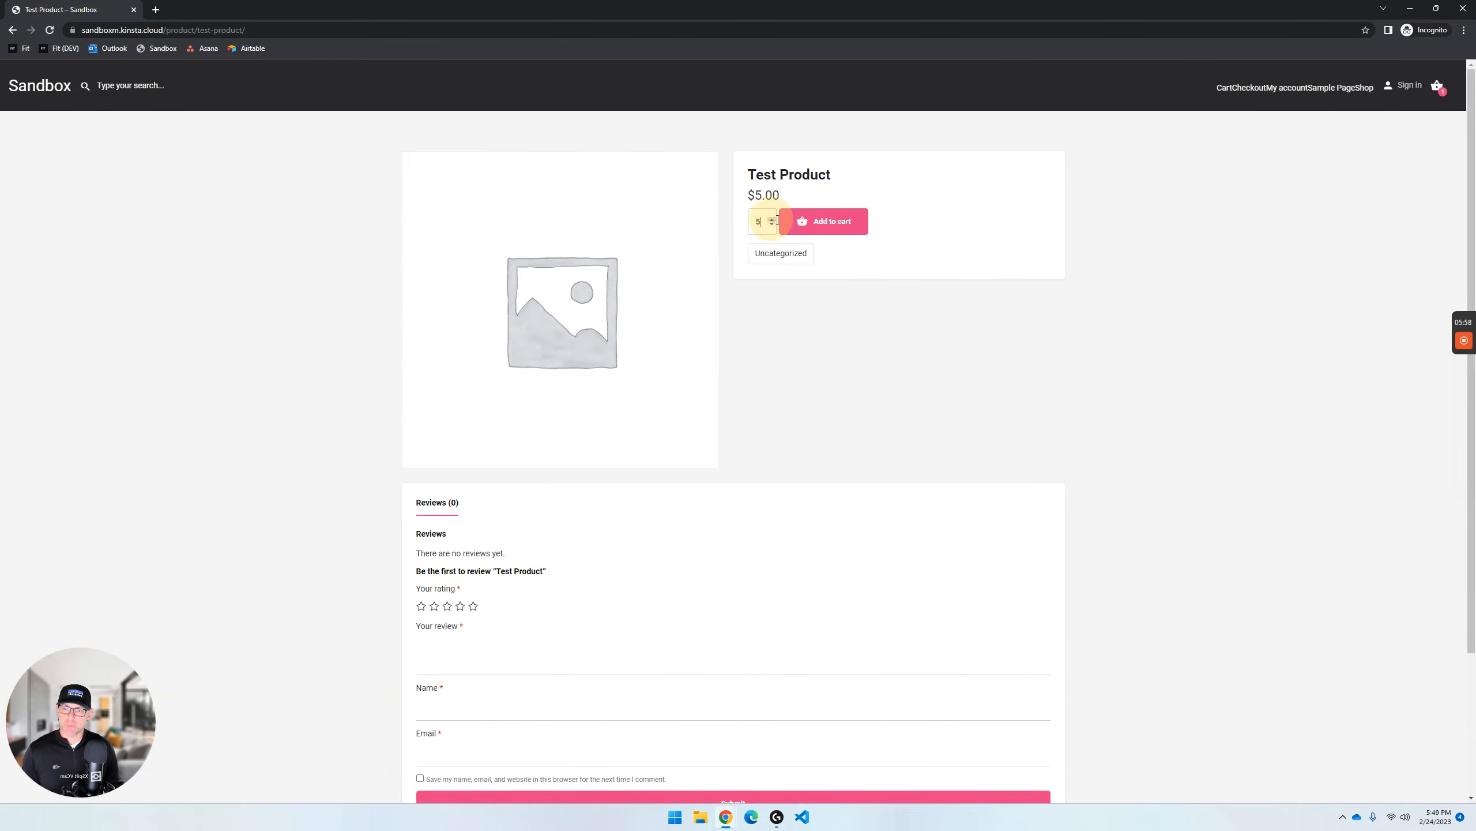
pyautogui.click(824, 221)
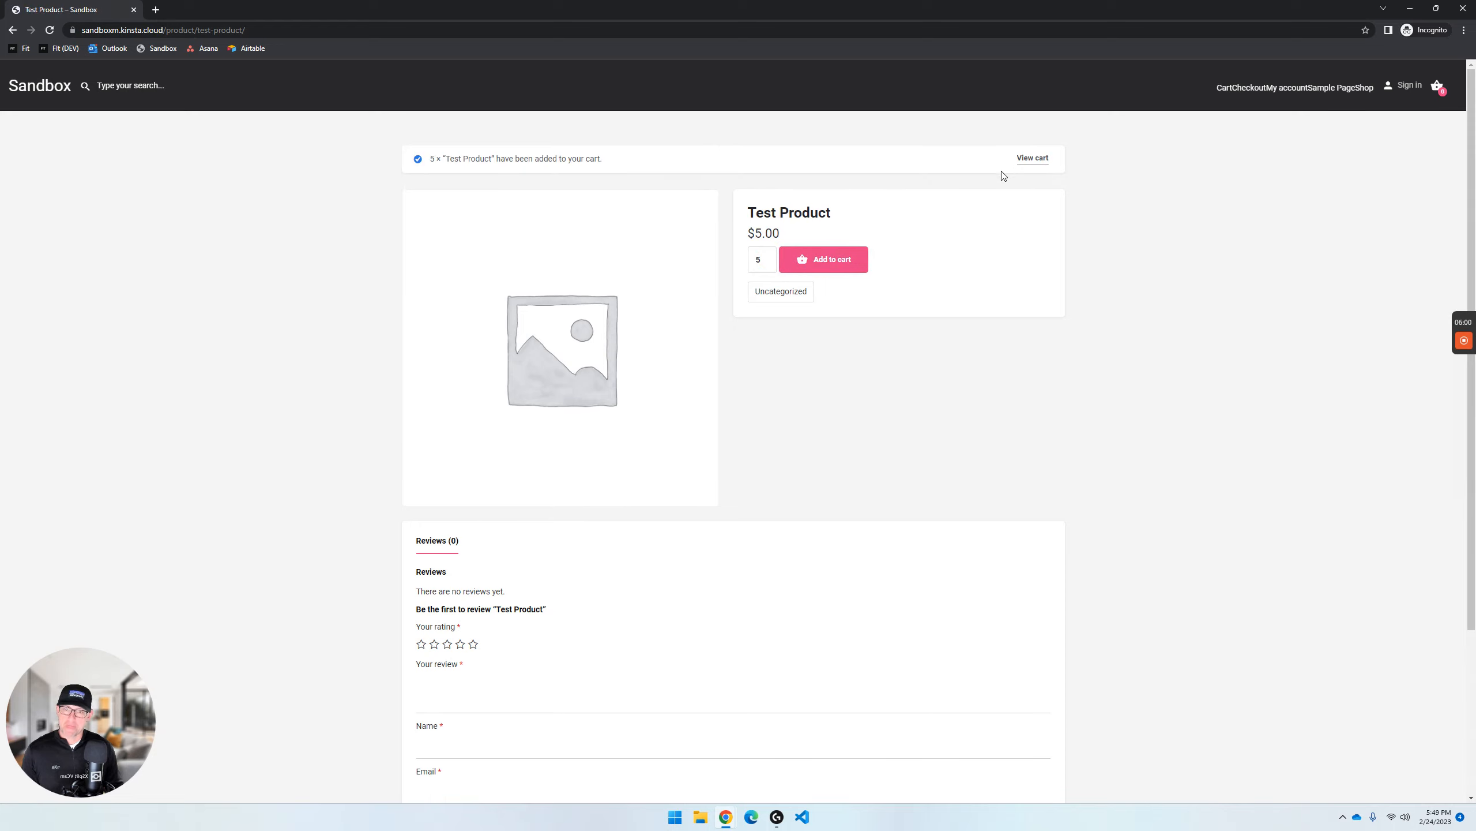
pyautogui.click(1029, 158)
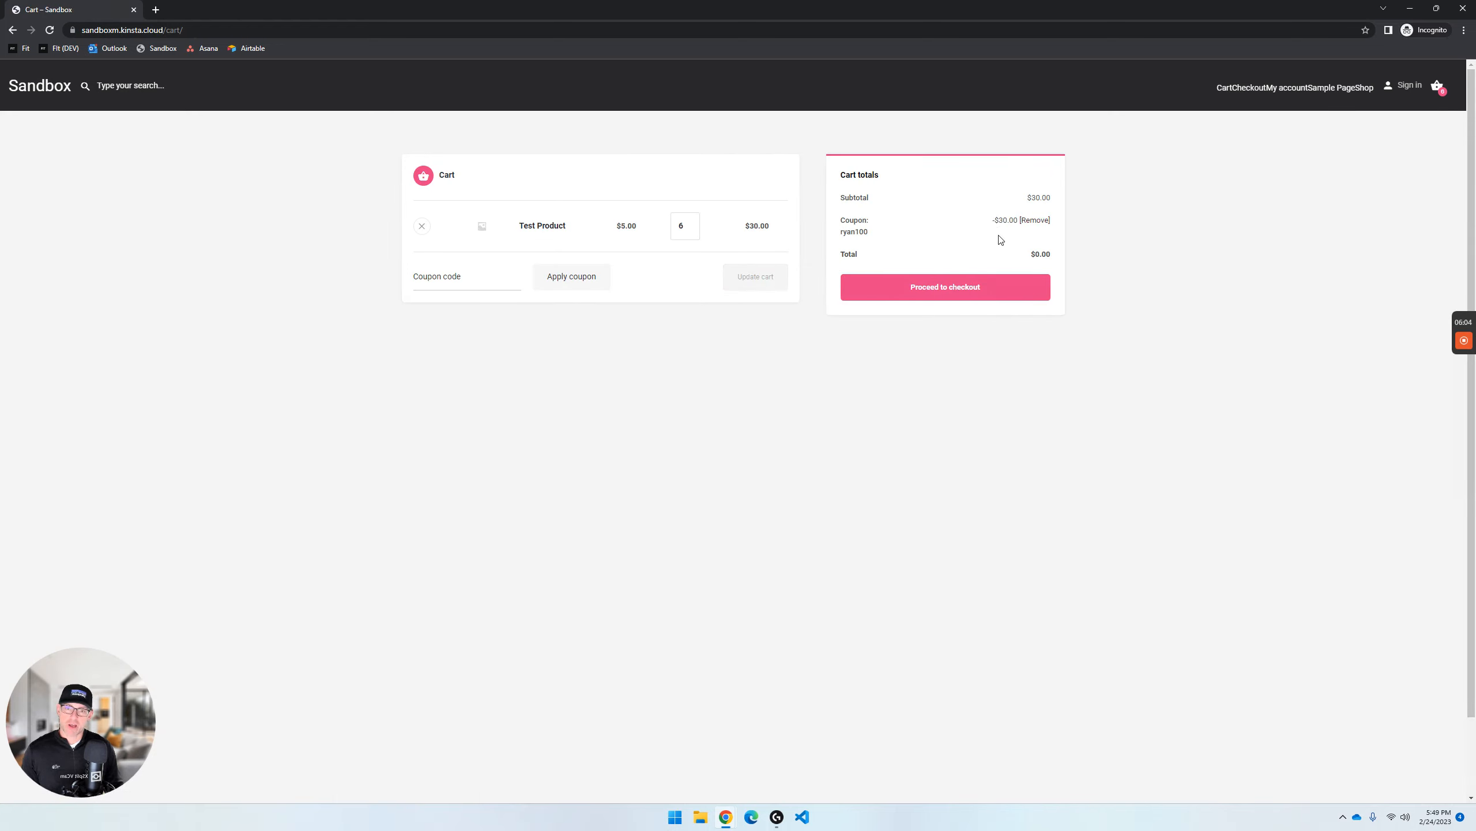
pyautogui.moveTo(1053, 254); pyautogui.dragTo(842, 258)
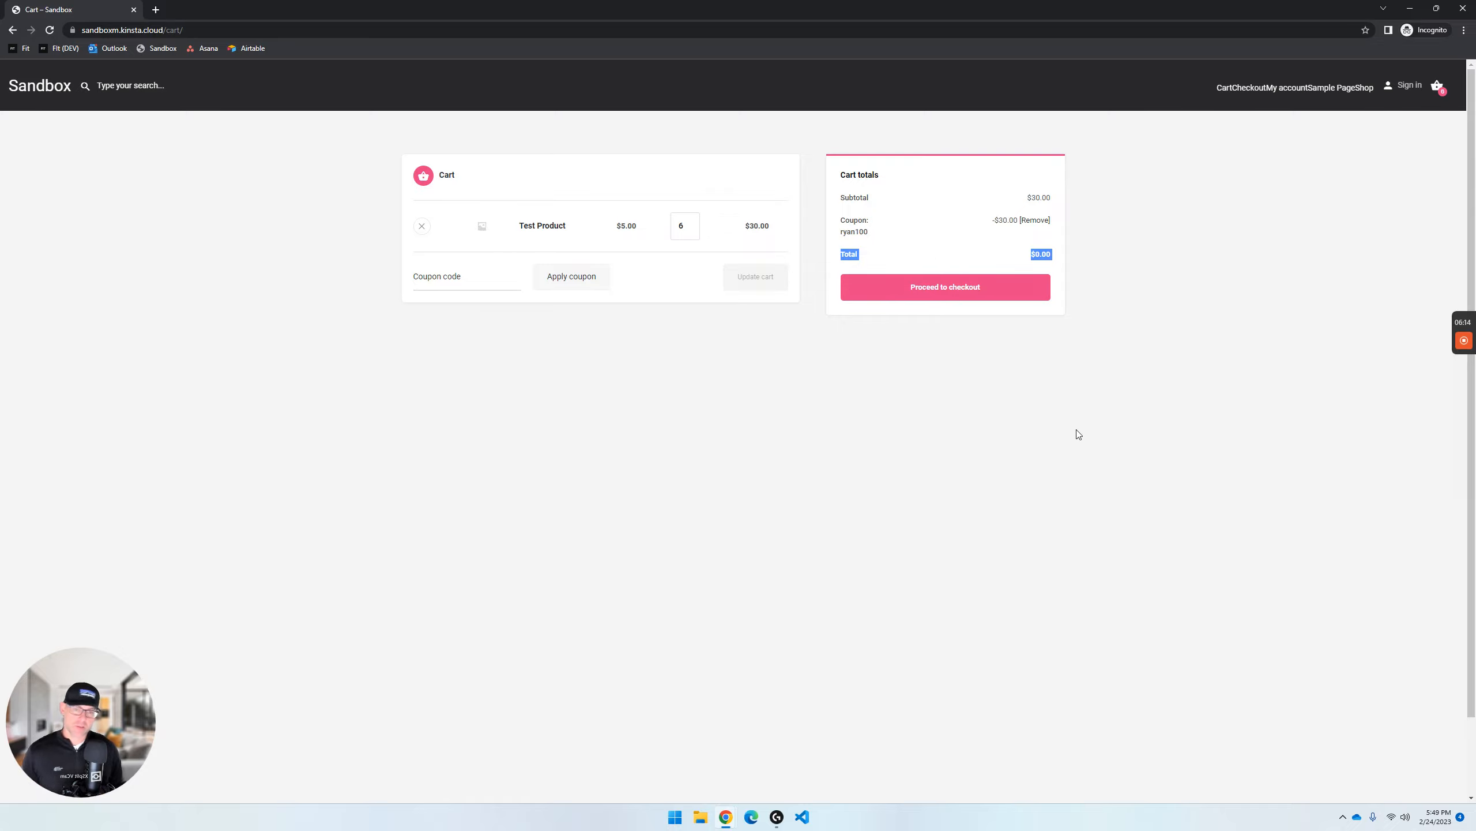
pyautogui.click(983, 474)
# - Remove Test Product from the cart
pyautogui.click(208, 31)
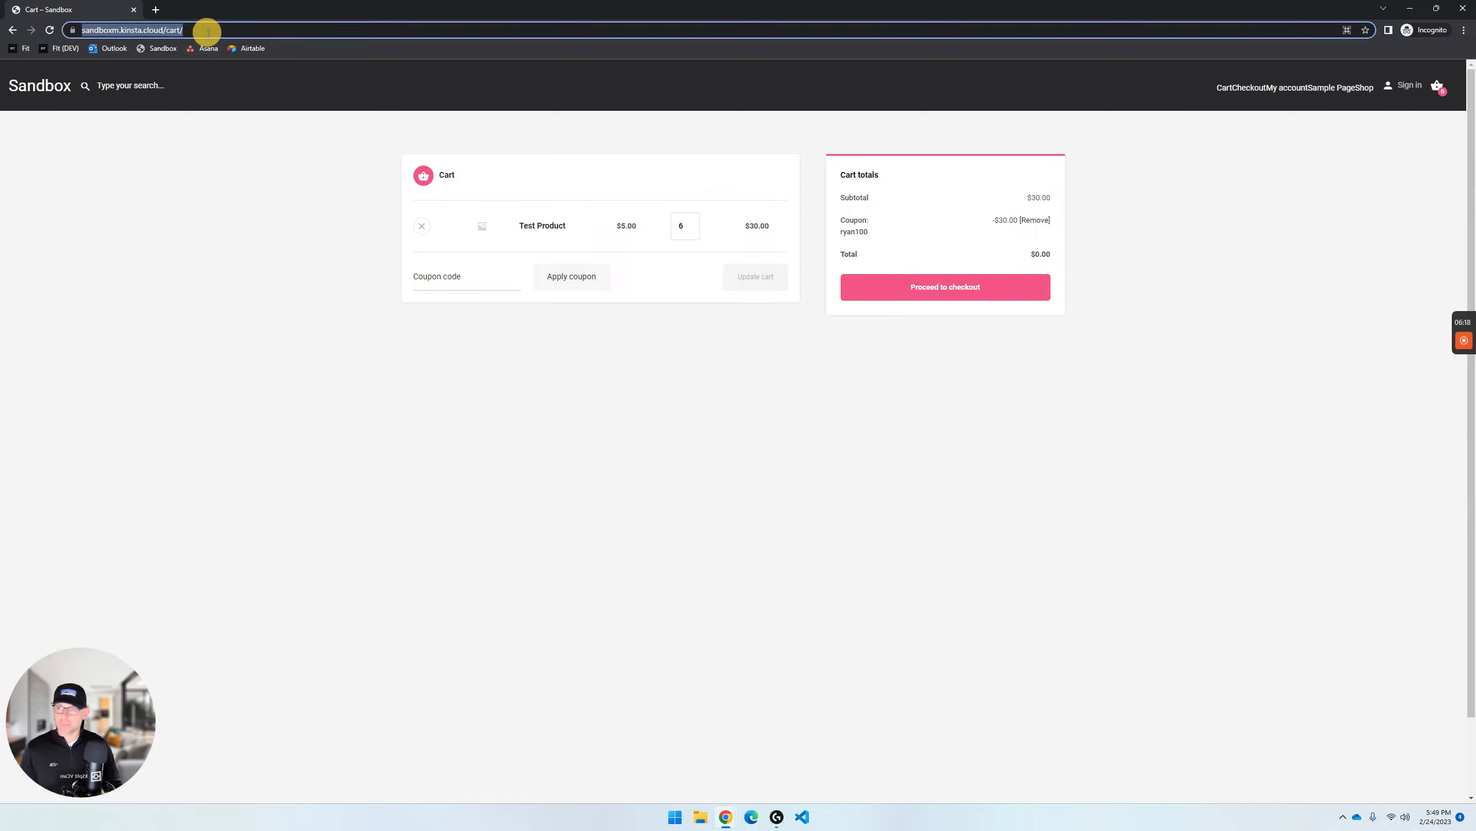
pyautogui.click(424, 227)
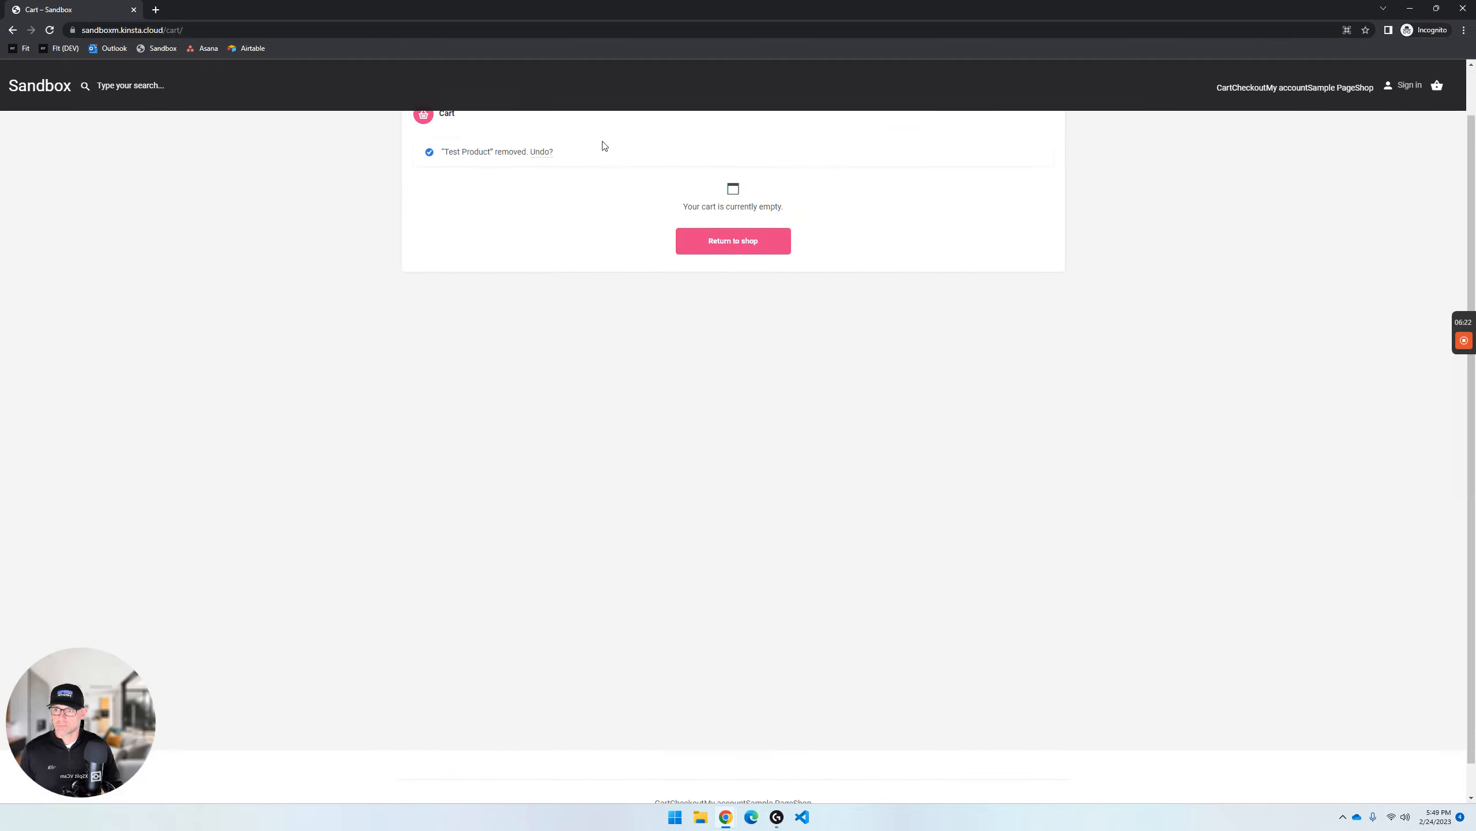
pyautogui.scroll(2, 616, 326)
pyautogui.click(623, 430)
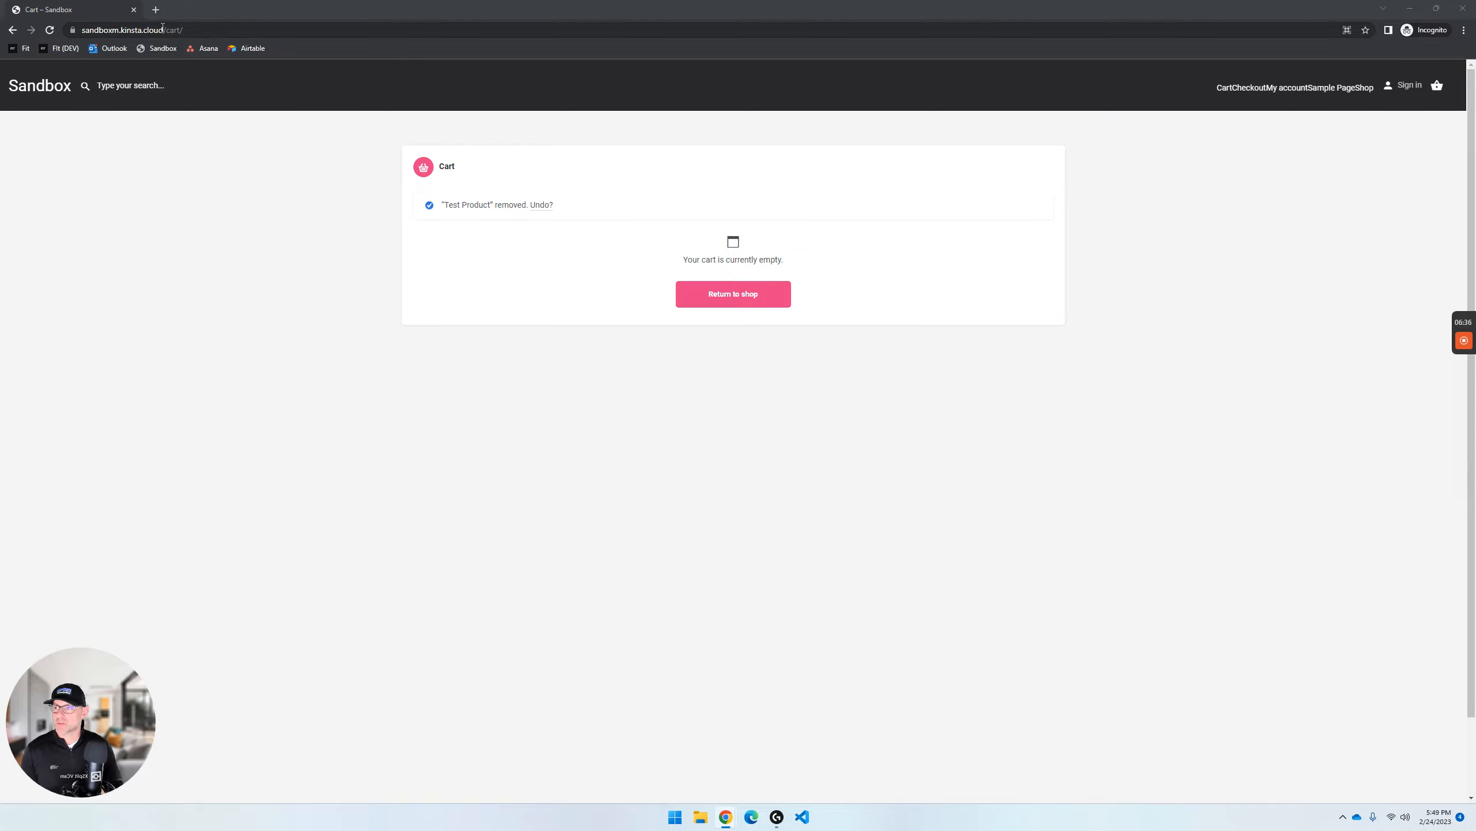
pyautogui.moveTo(169, 27); pyautogui.dragTo(267, 28)
pyautogui.write('https://example.com/checkout/?add-to-cart=12345&coupon_code=YOURCOUPONCODE')
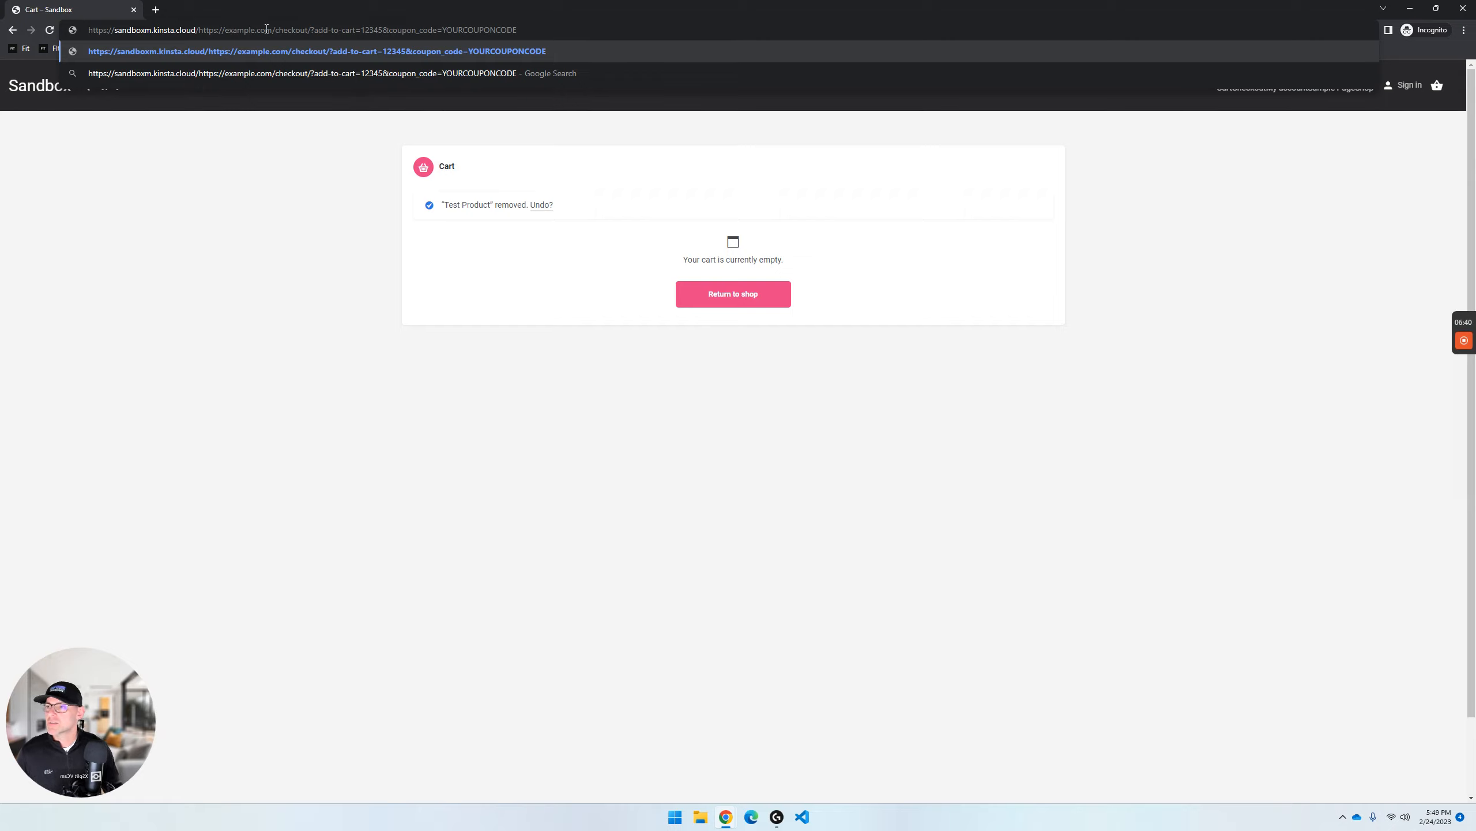
pyautogui.moveTo(199, 30); pyautogui.dragTo(270, 35)
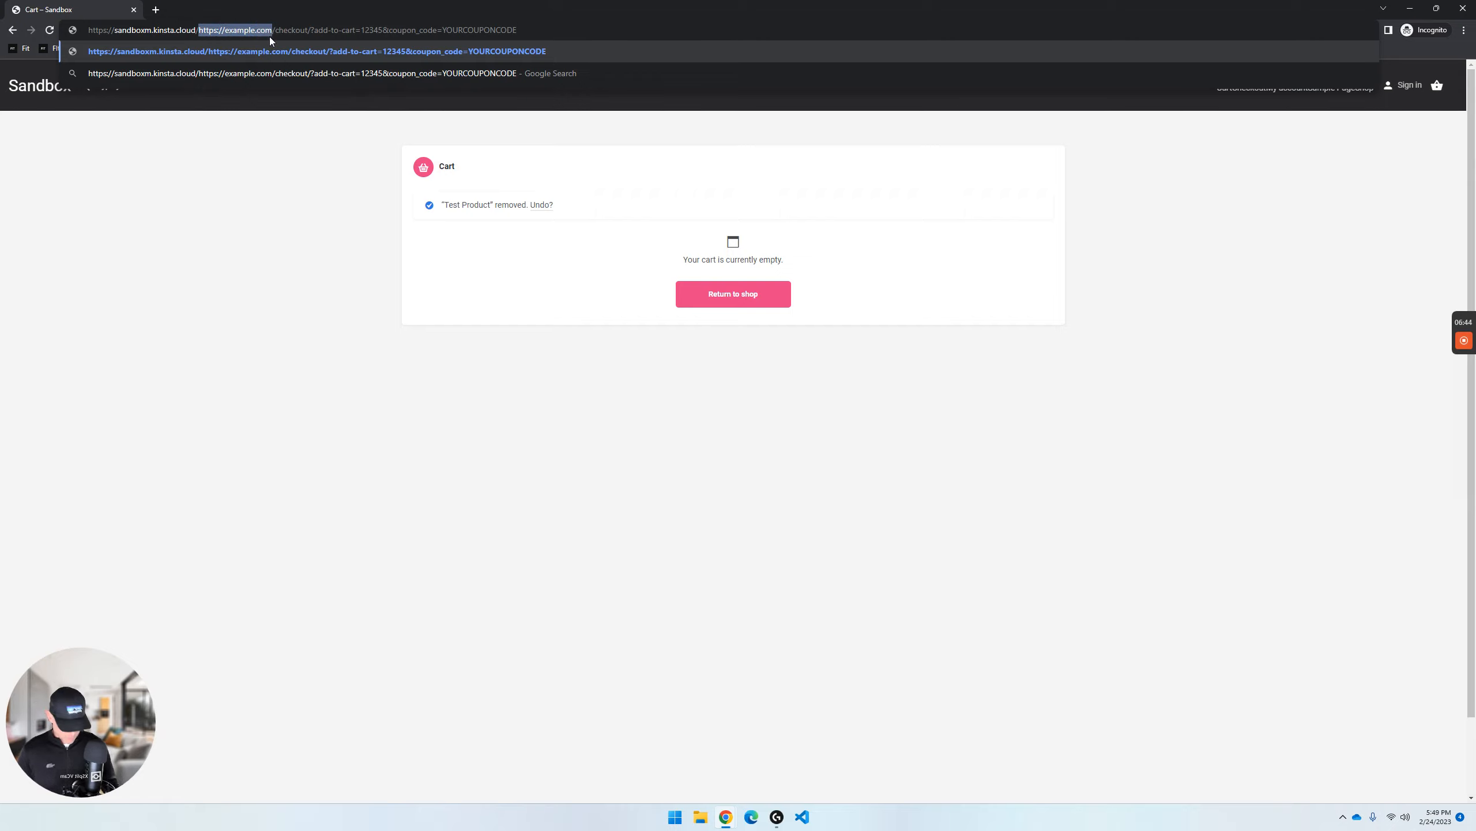
pyautogui.press('BackSpace')
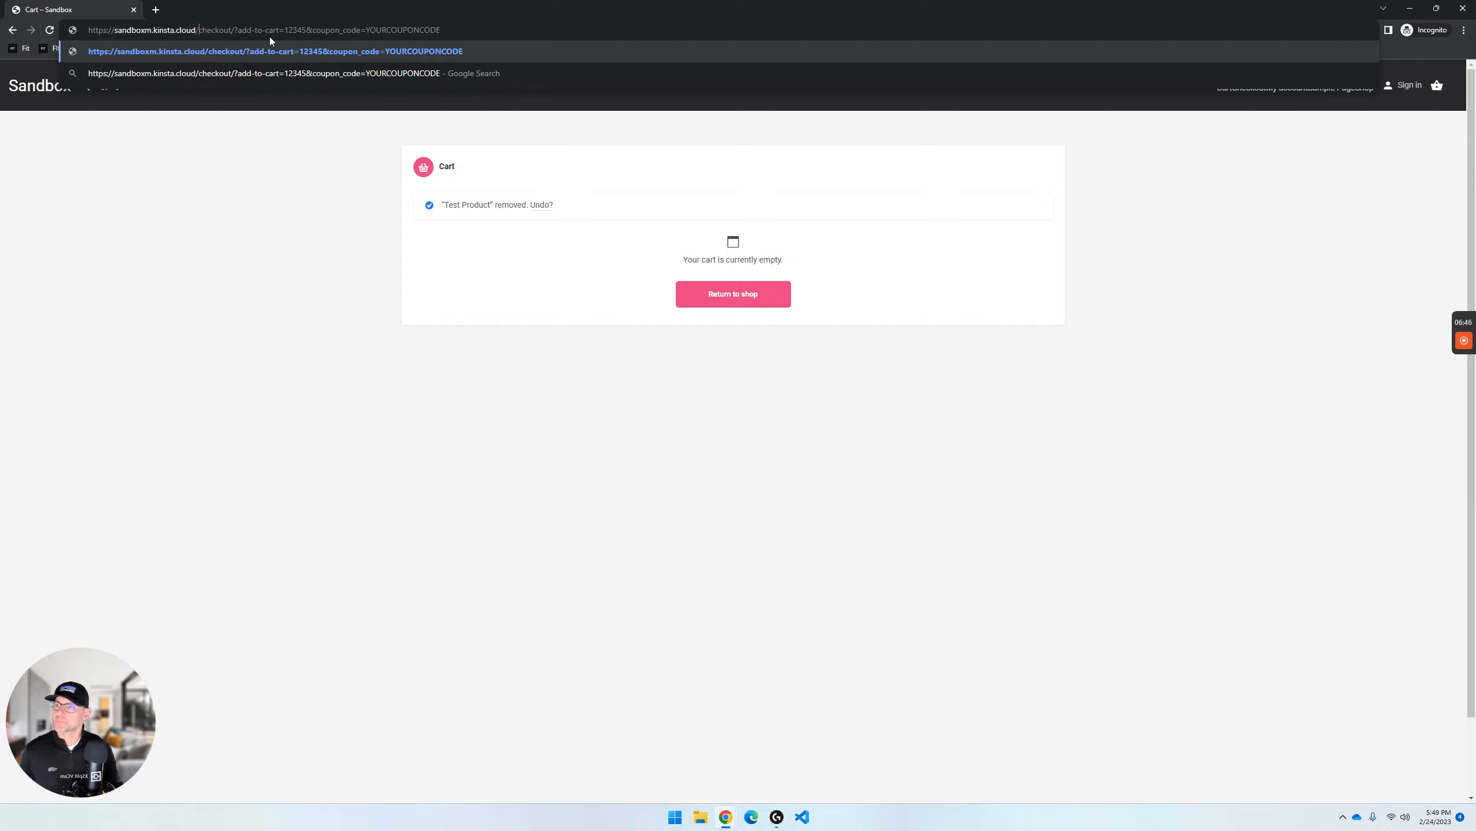
# - Replace the YOURCOUPONCODE placeholder in the checkout link with RYAN100
pyautogui.click(281, 32)
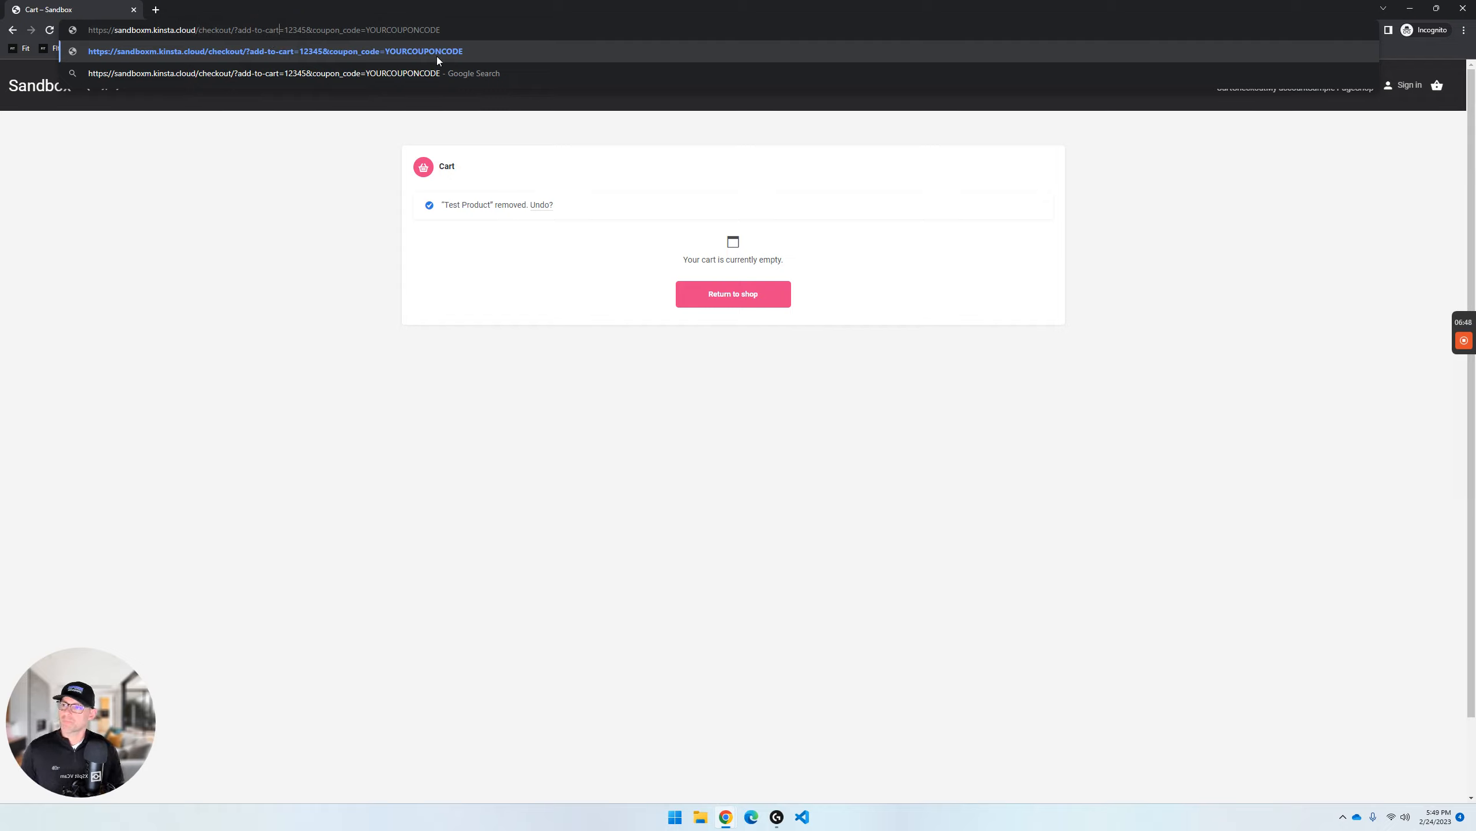
pyautogui.click(463, 32)
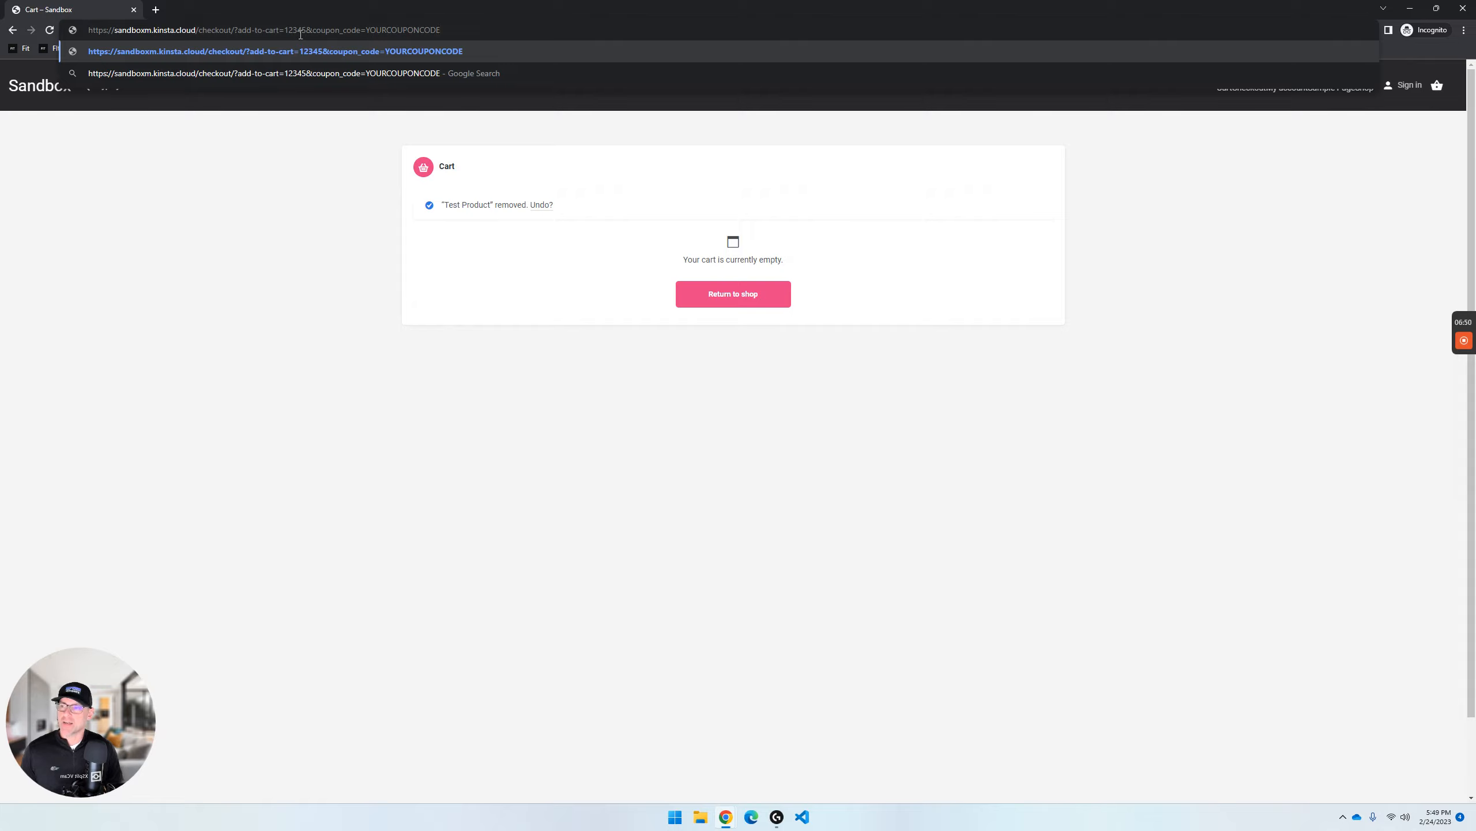
pyautogui.moveTo(364, 29); pyautogui.dragTo(492, 27)
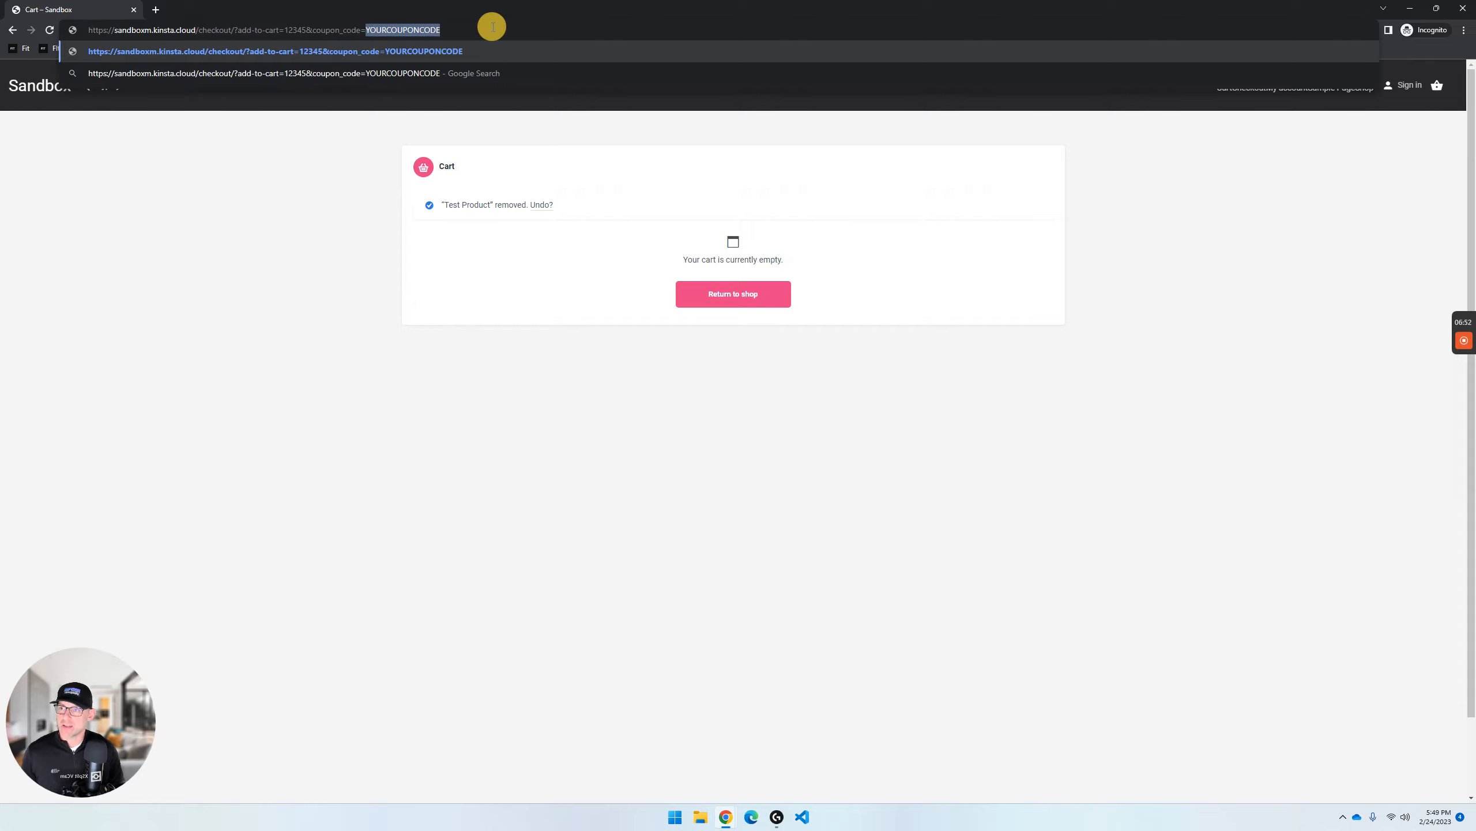
pyautogui.write('RY')
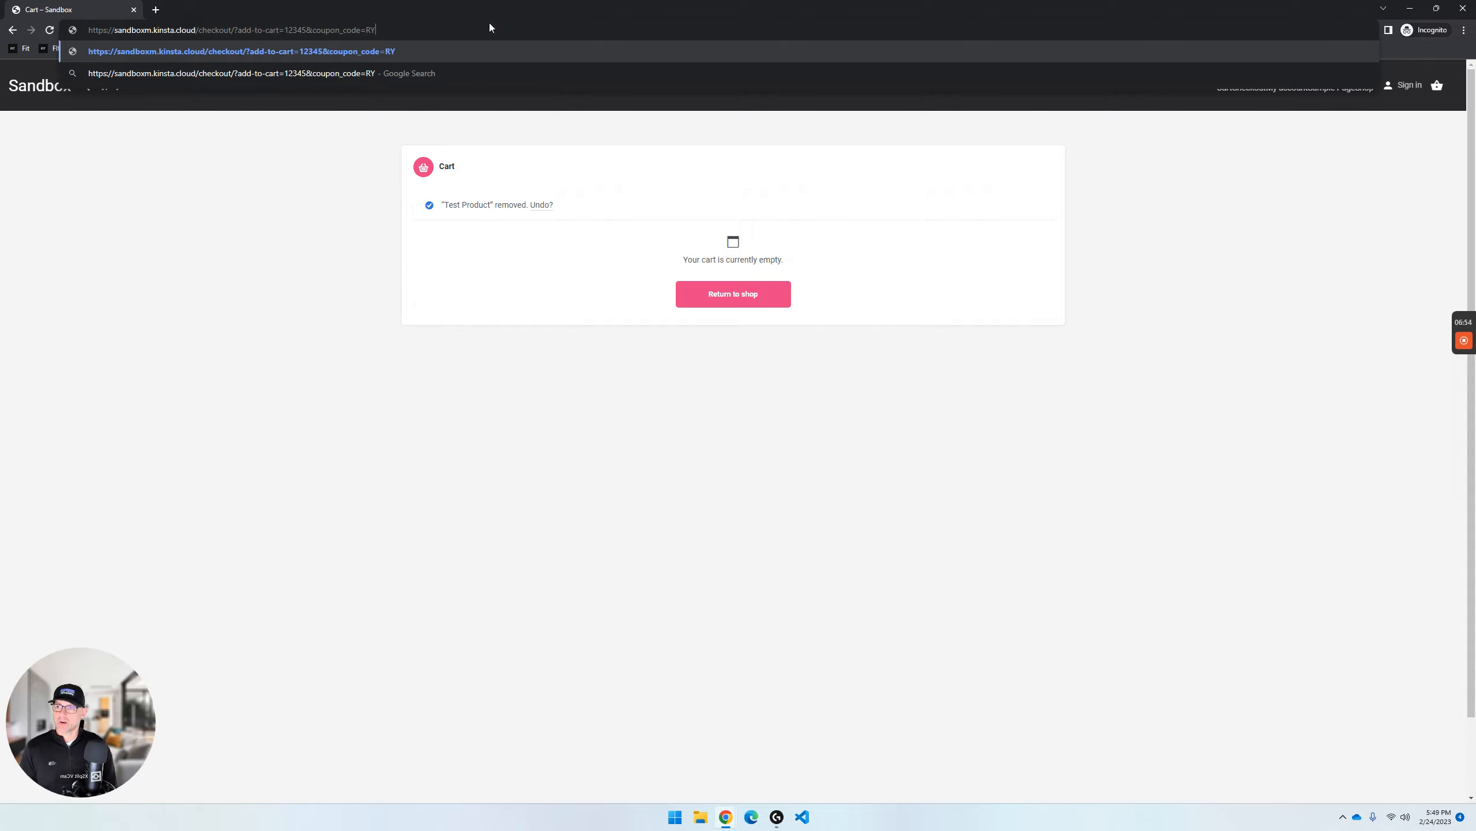
pyautogui.write('AN100')
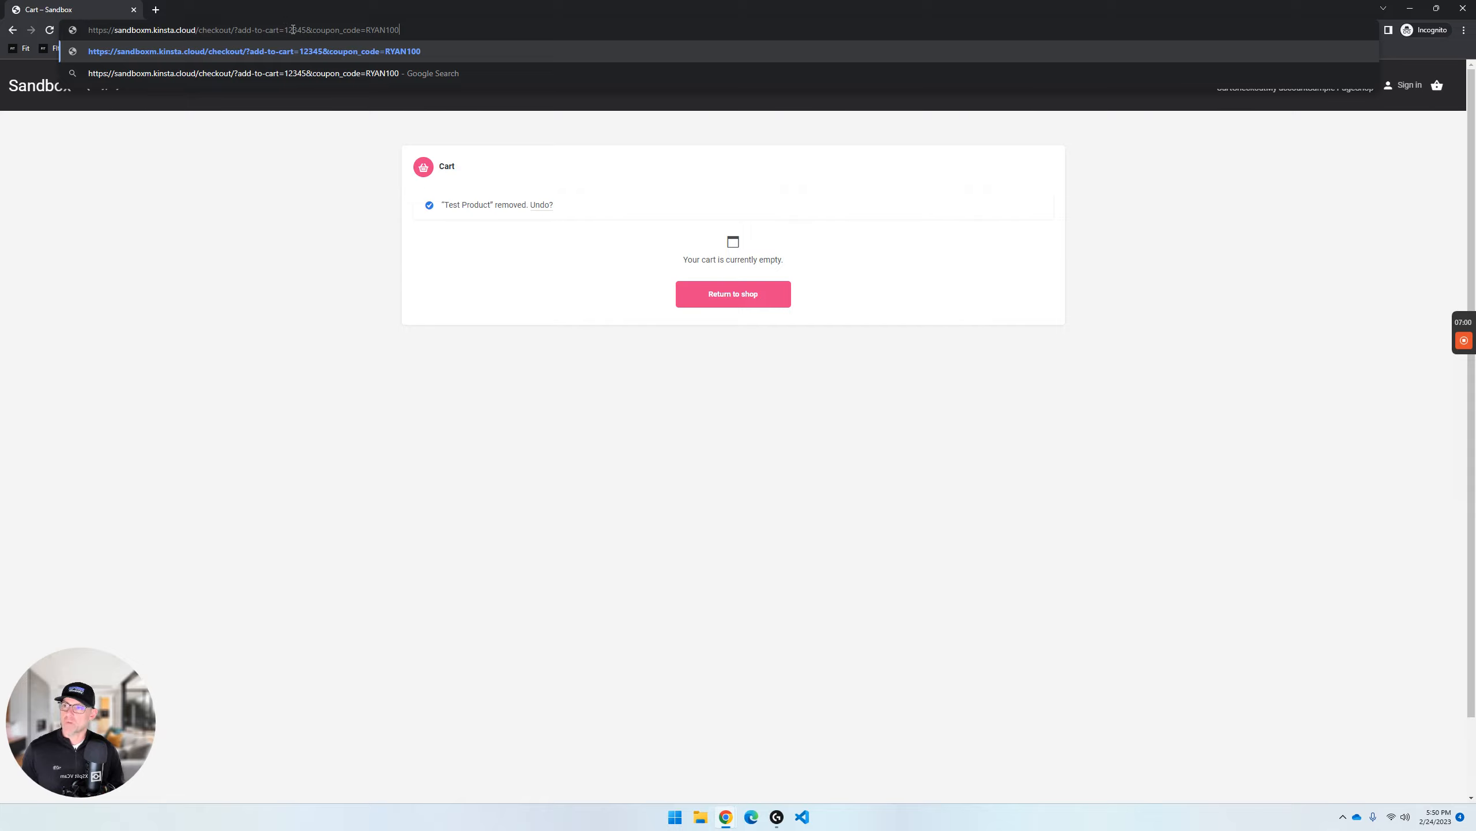
# - Select the link's 12345 placeholder, switch to the WordPress admin window, and look up Test Product's ID in the product list
pyautogui.moveTo(284, 29); pyautogui.dragTo(305, 29)
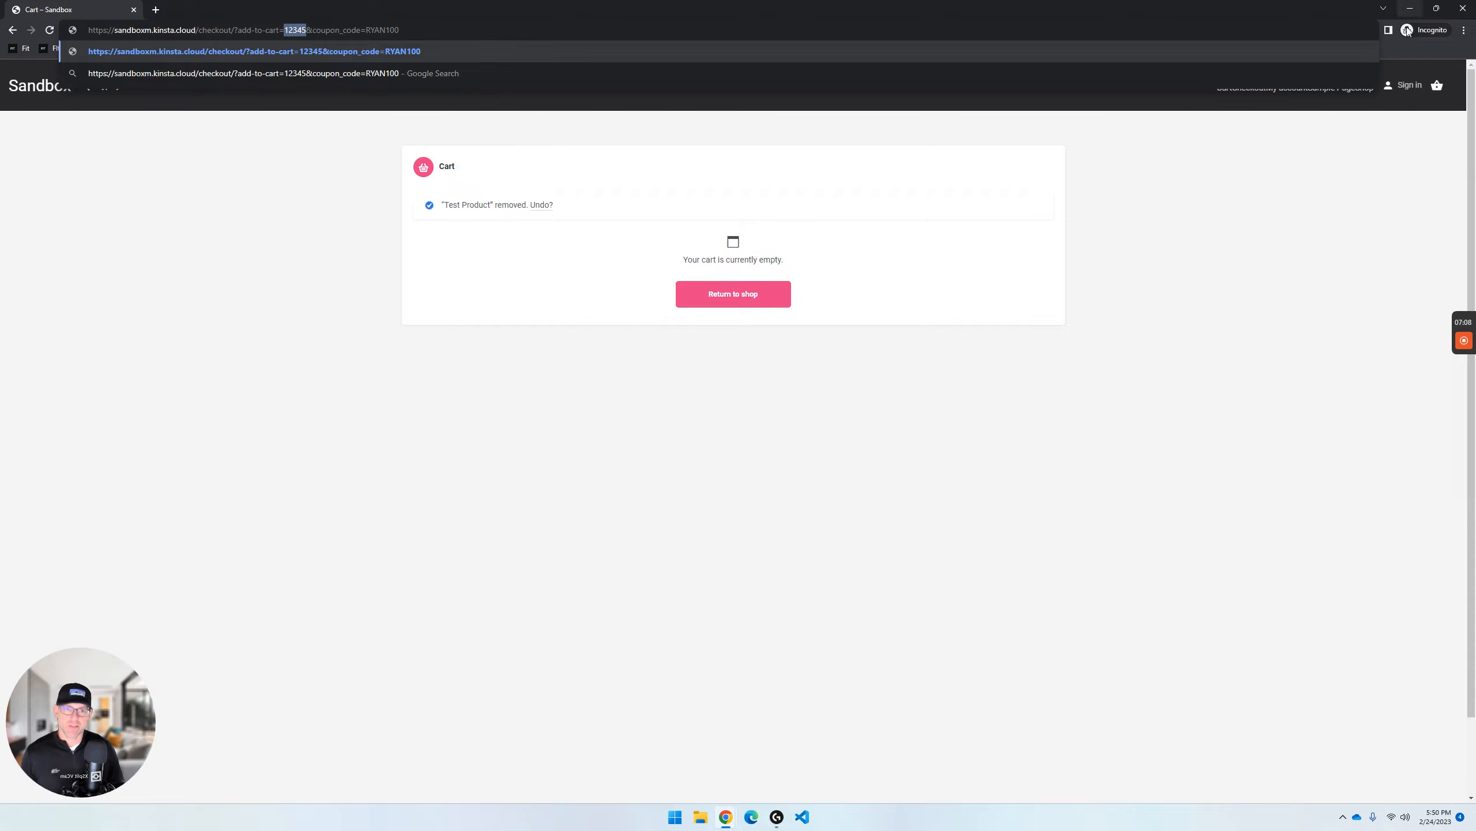
pyautogui.click(1409, 8)
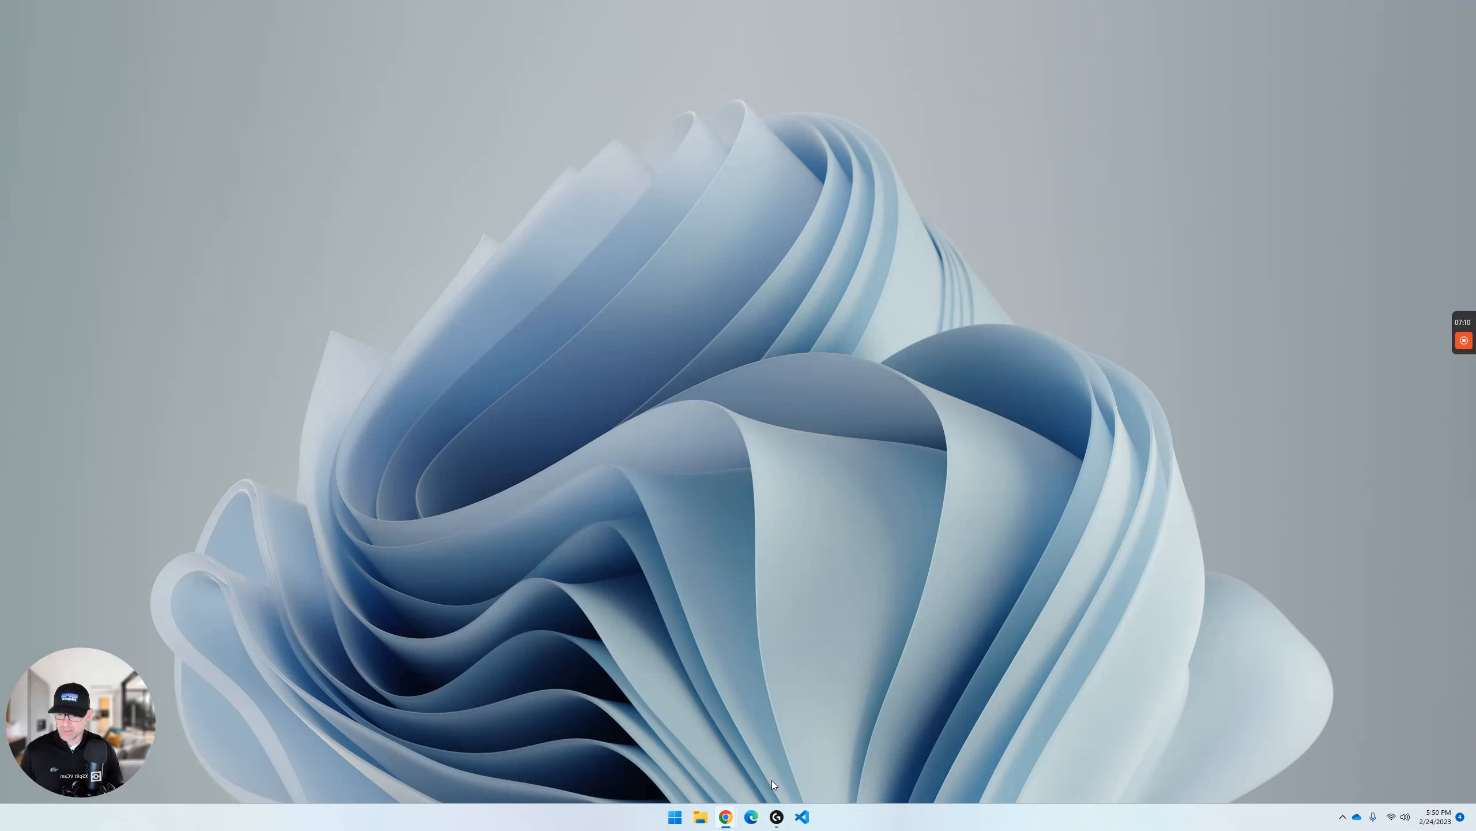
pyautogui.moveTo(731, 813)
pyautogui.click(620, 732)
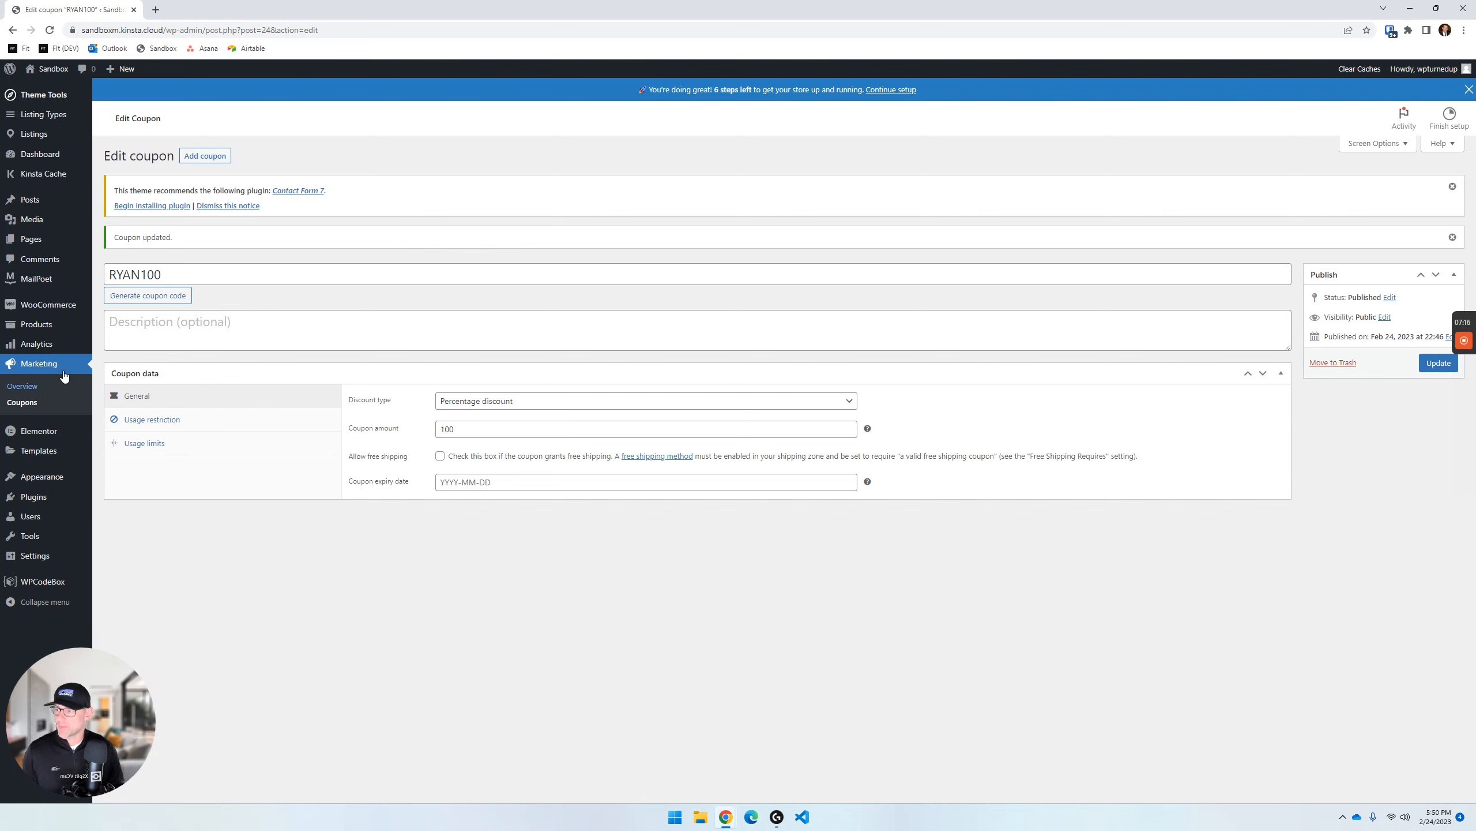
pyautogui.click(40, 327)
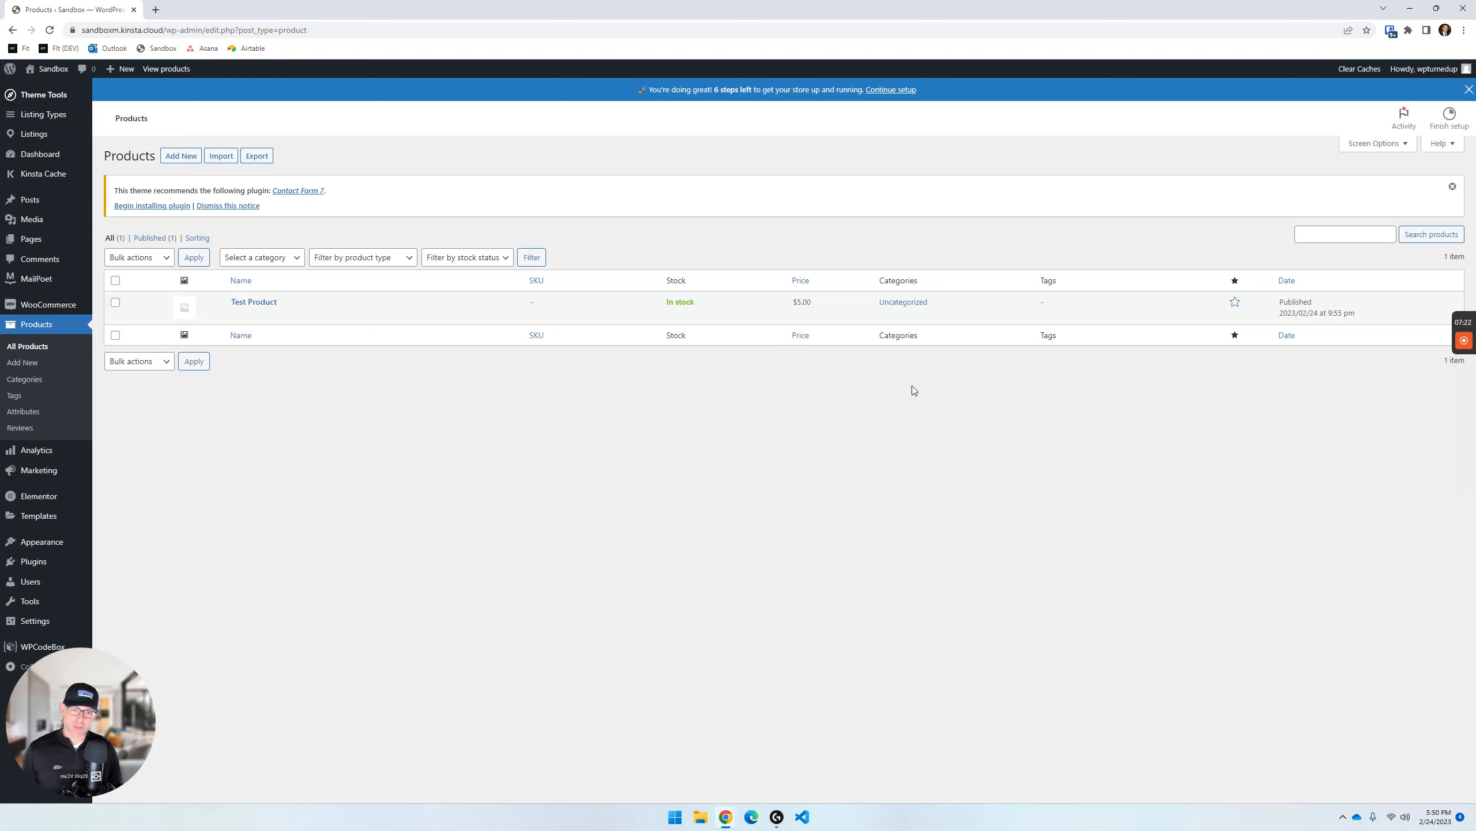
pyautogui.moveTo(244, 312)
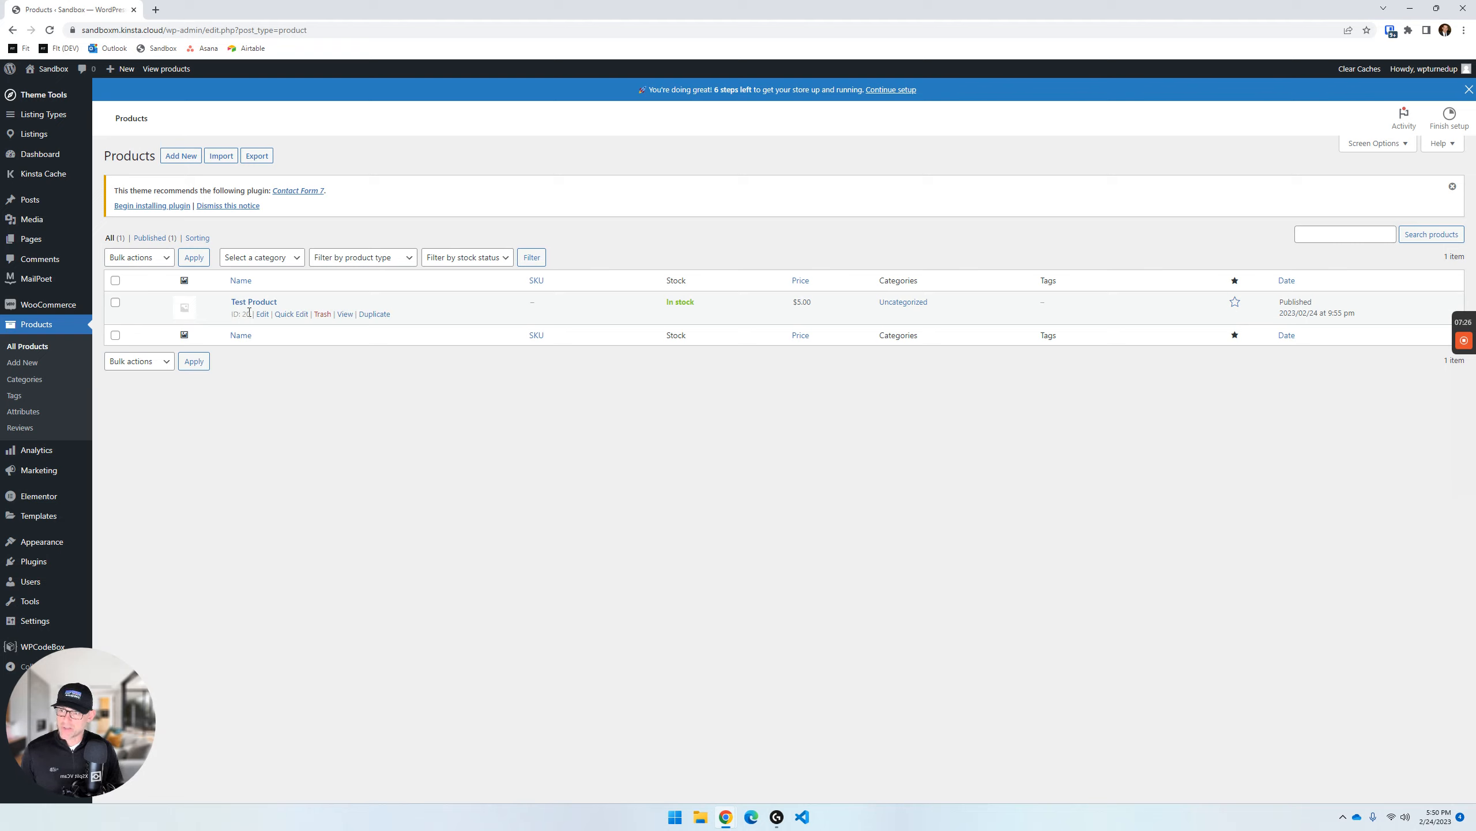
pyautogui.doubleClick(247, 314)
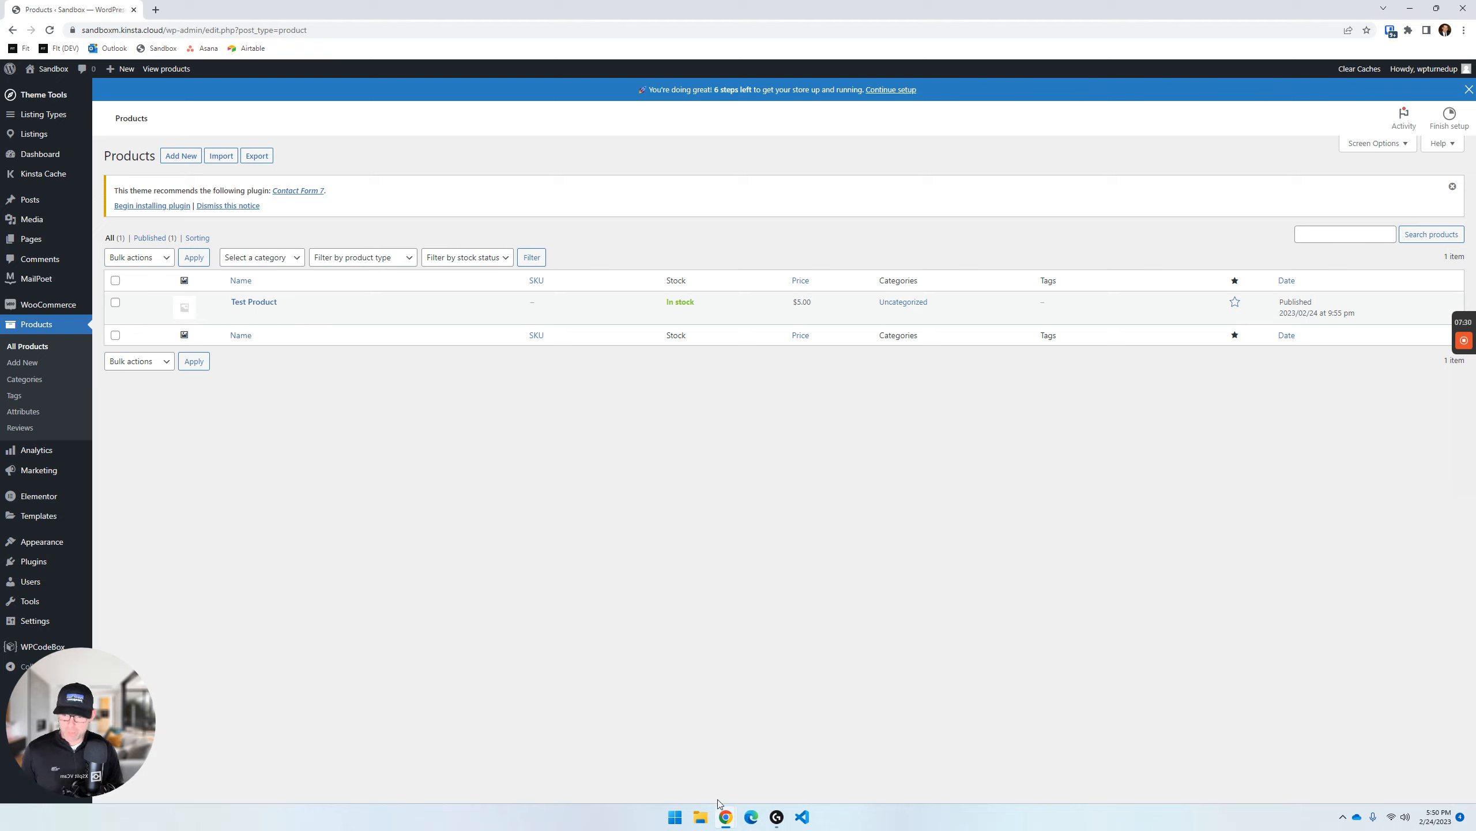
# - Switch back to the incognito window and replace the 12345 placeholder in the checkout link with product ID 20
pyautogui.moveTo(725, 816)
pyautogui.click(726, 783)
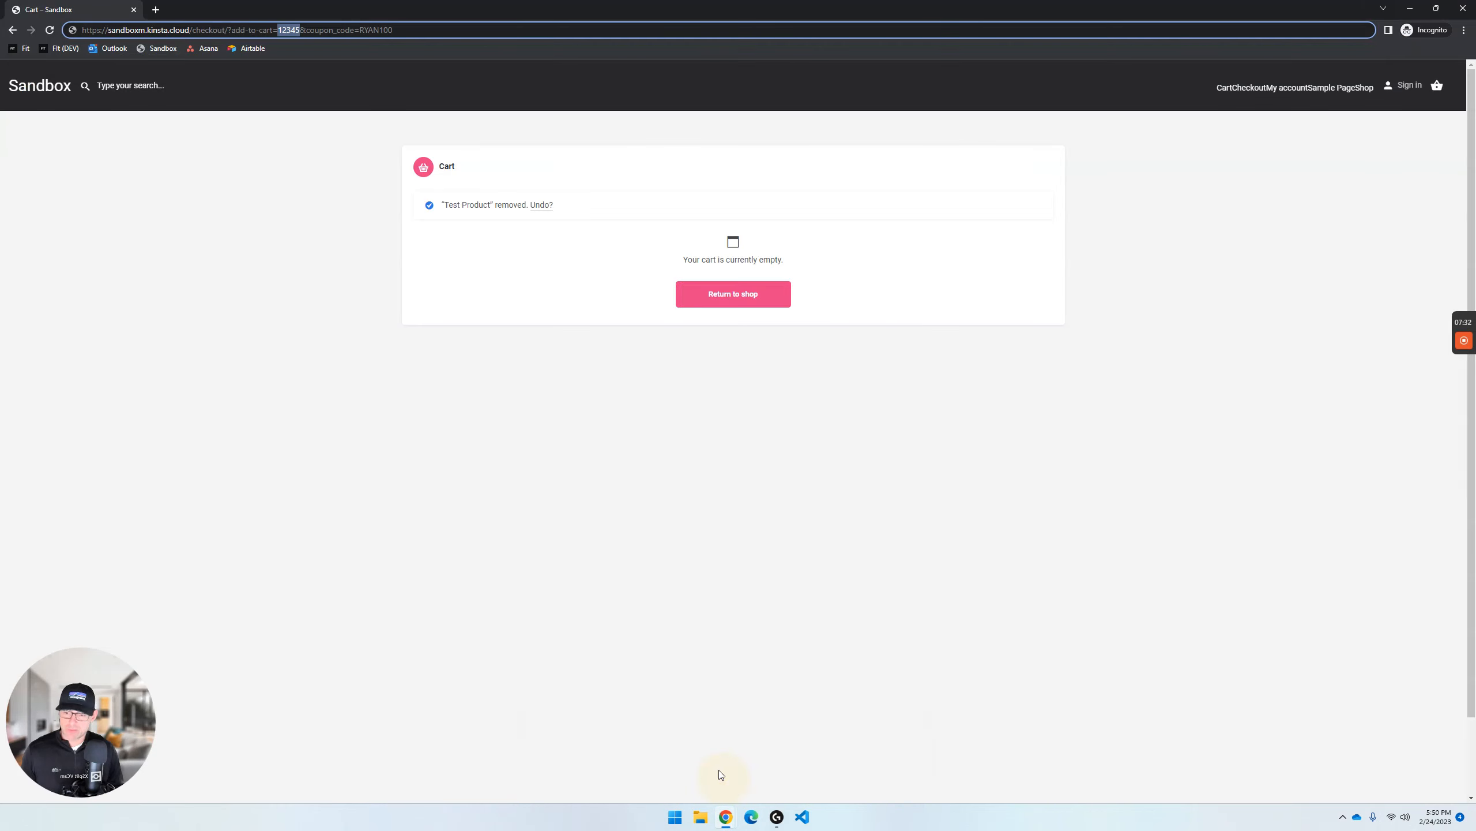
pyautogui.click(291, 30)
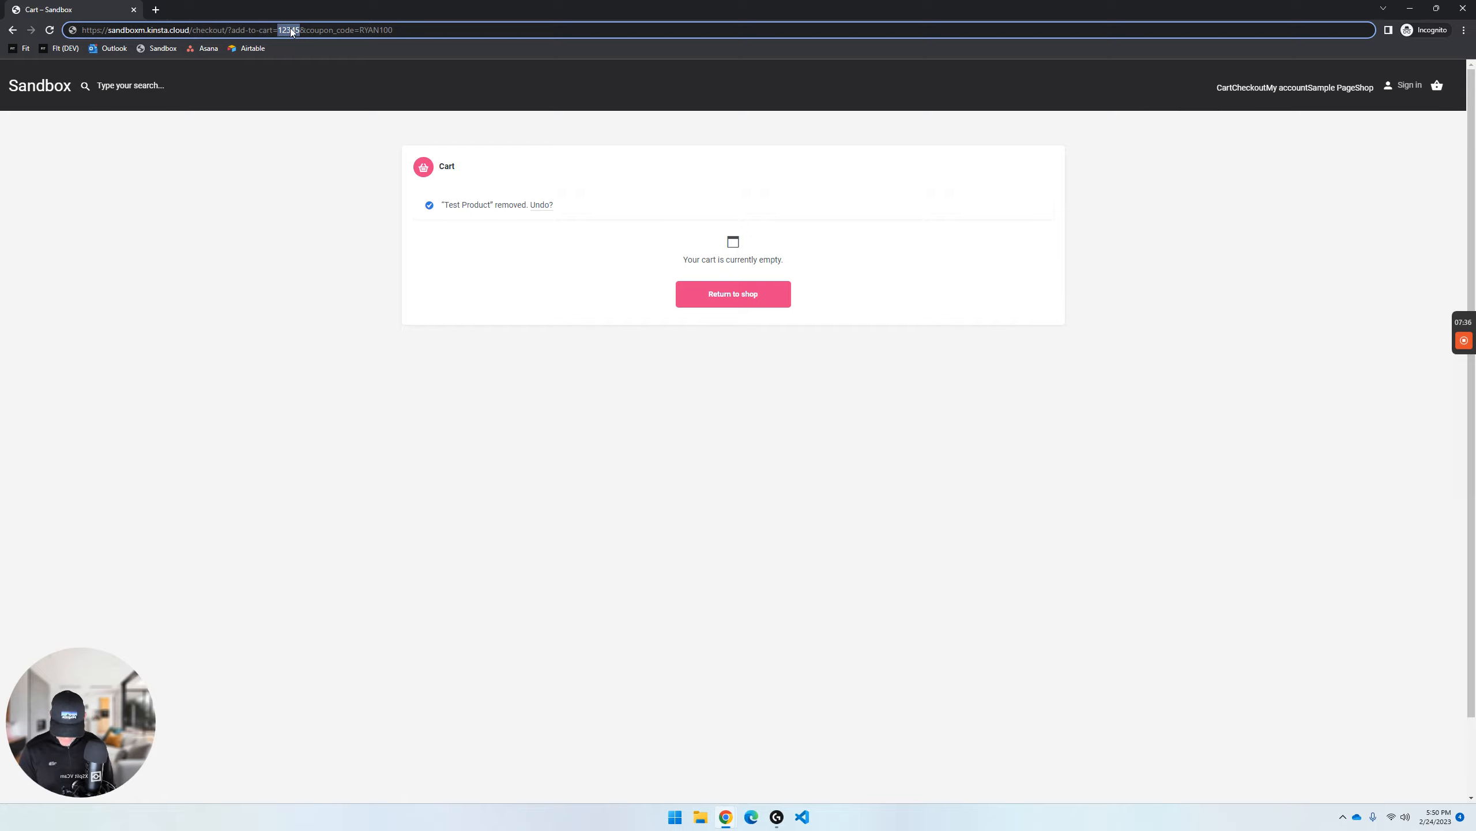
pyautogui.write('20')
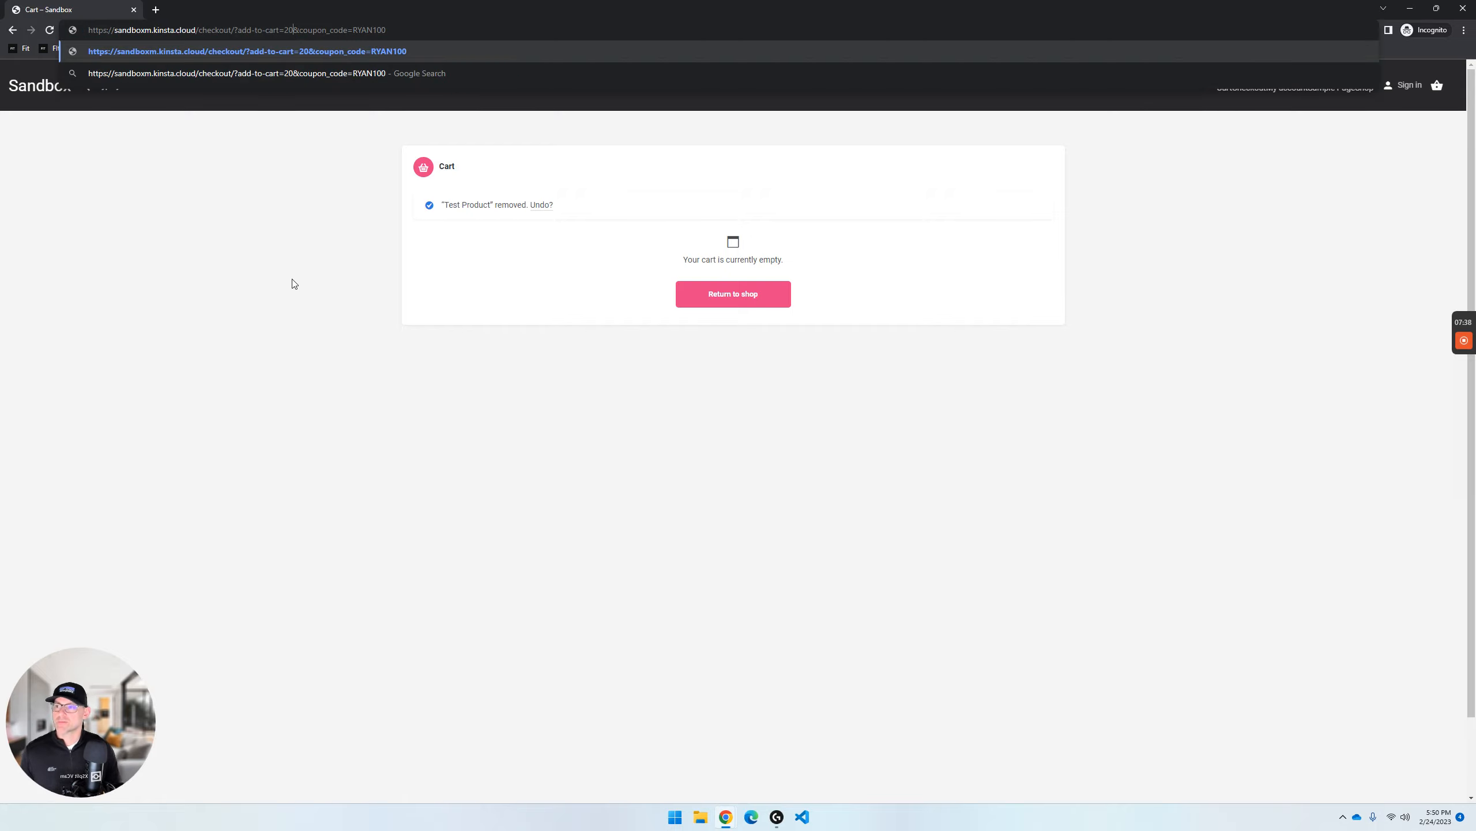
# - Review the link's coupon_code parameter and load the completed checkout link /checkout/?add-to-cart=20&coupon_code=RYAN100
pyautogui.doubleClick(395, 28)
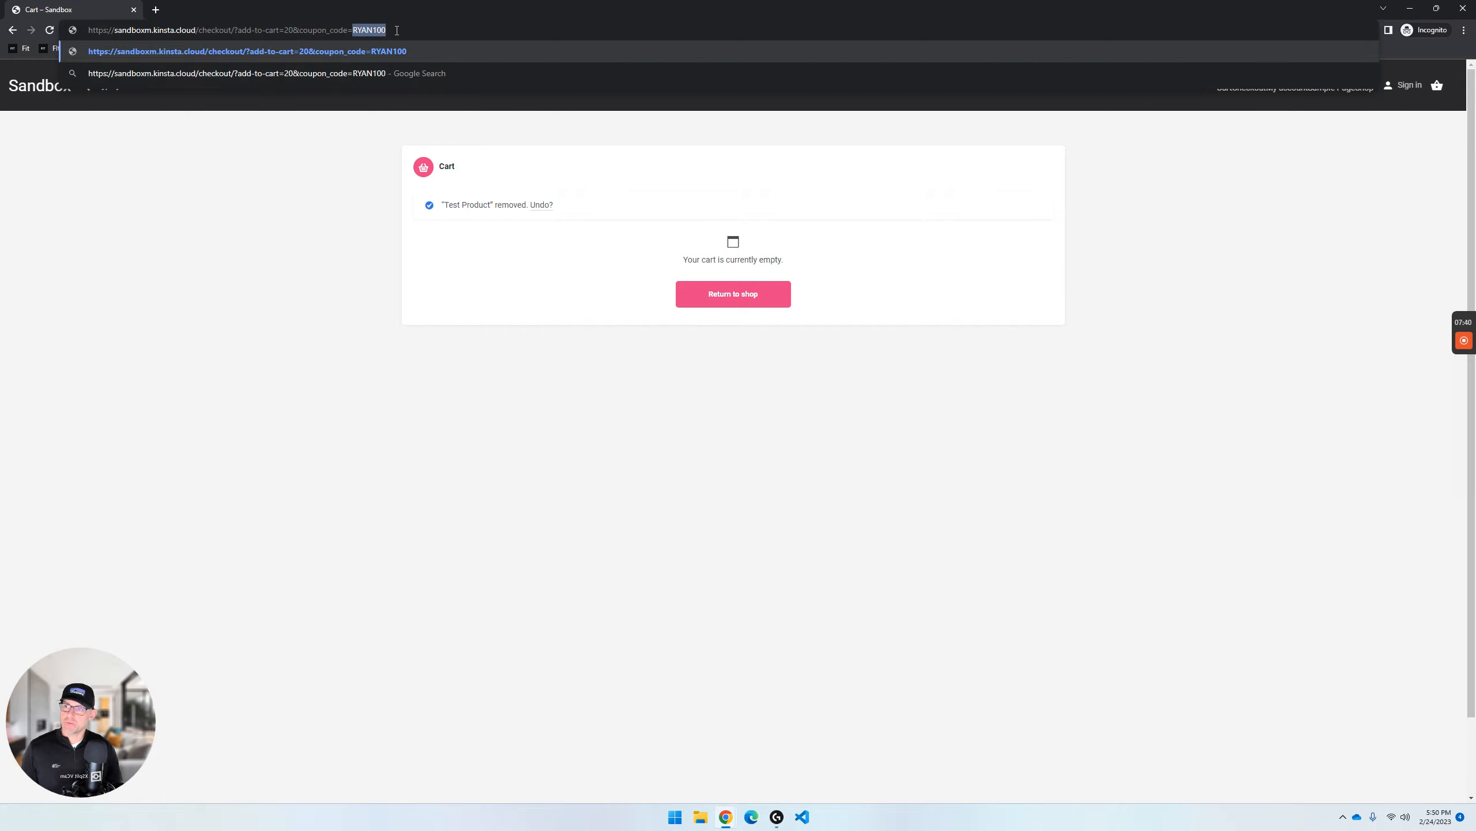
pyautogui.doubleClick(397, 30)
pyautogui.click(397, 30)
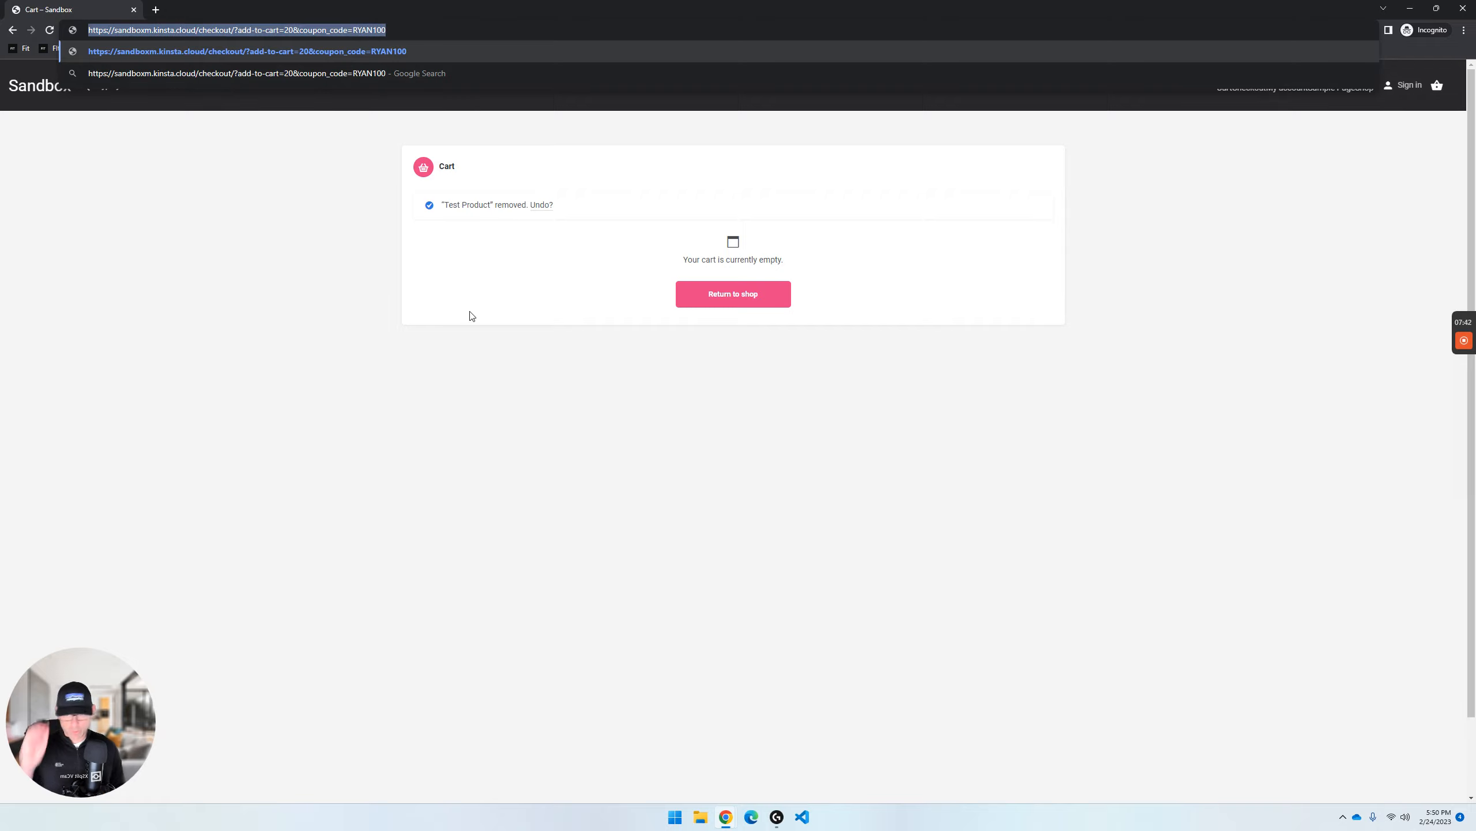
pyautogui.click(148, 31)
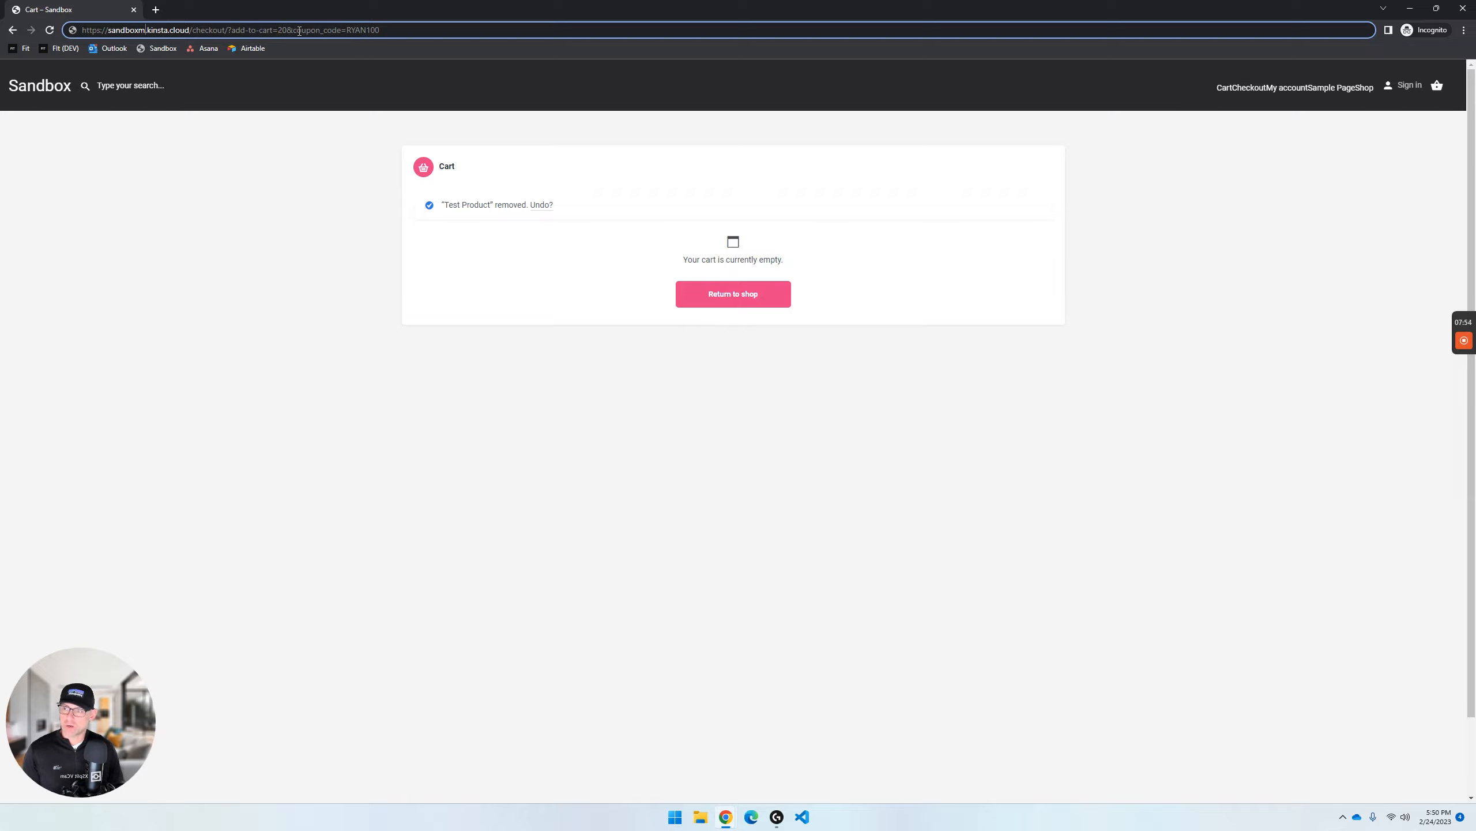
pyautogui.moveTo(296, 30); pyautogui.dragTo(342, 34)
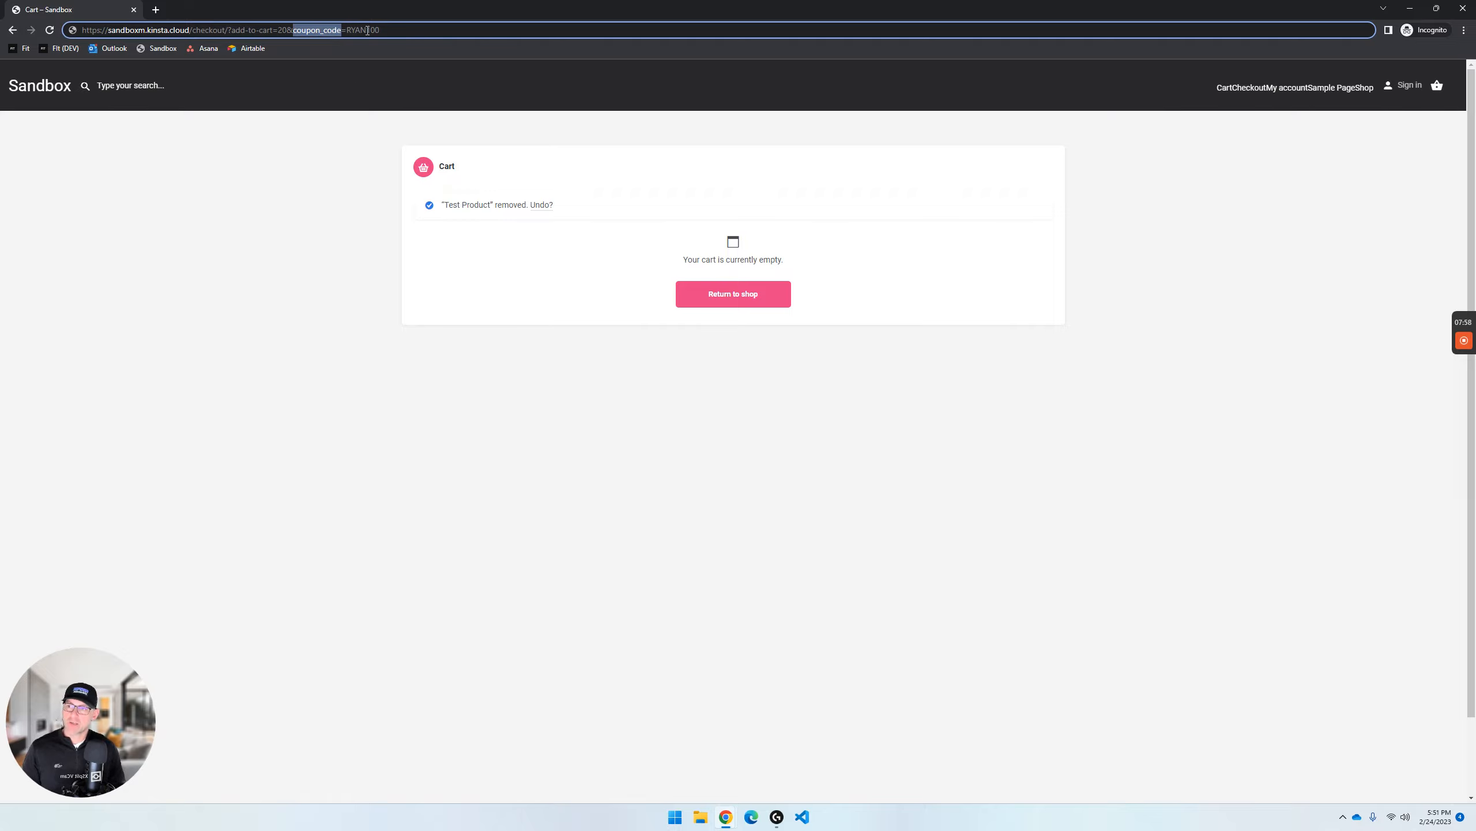
pyautogui.click(352, 29)
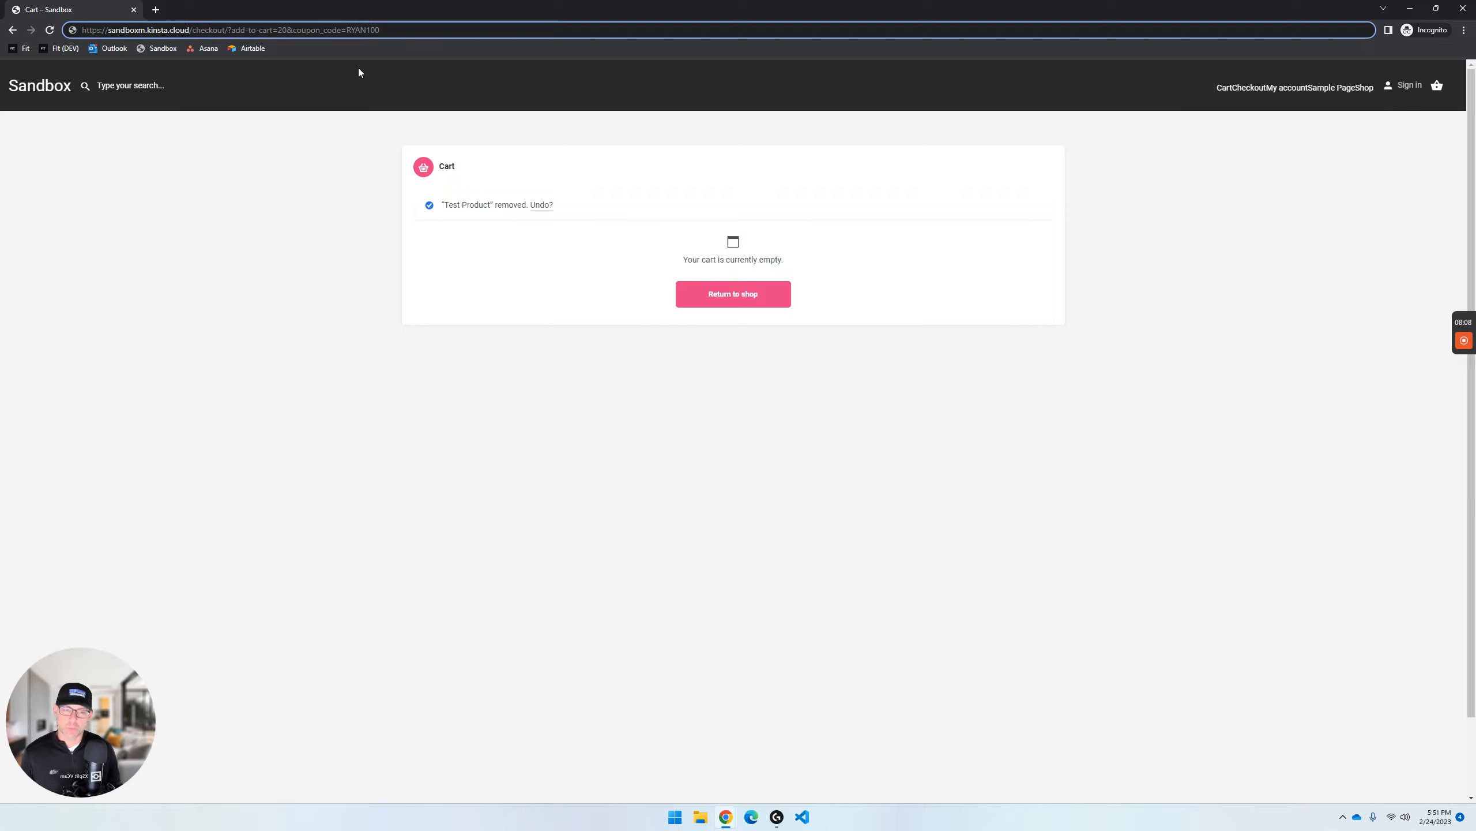
pyautogui.click(387, 28)
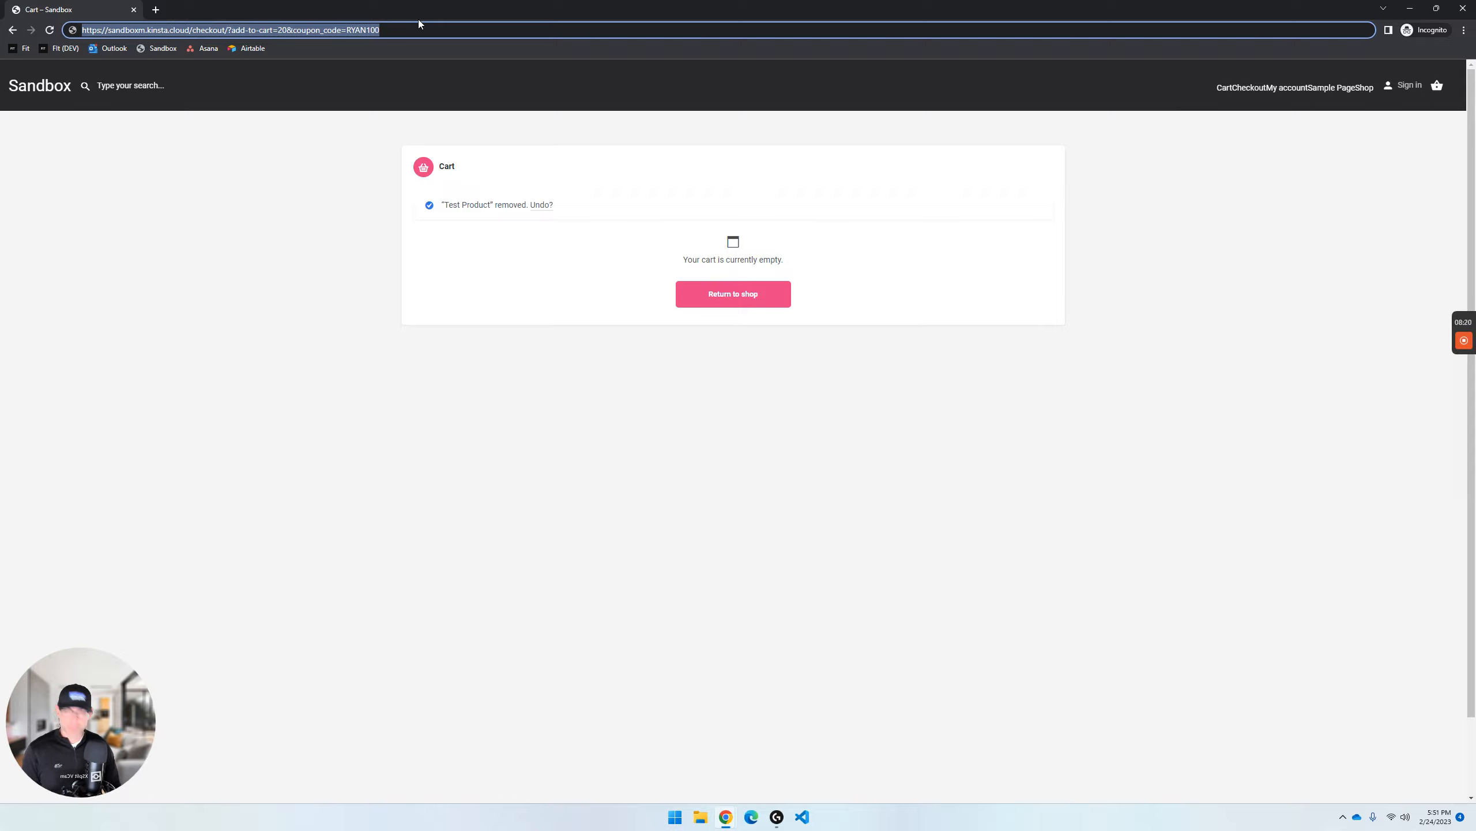
pyautogui.press('Return')
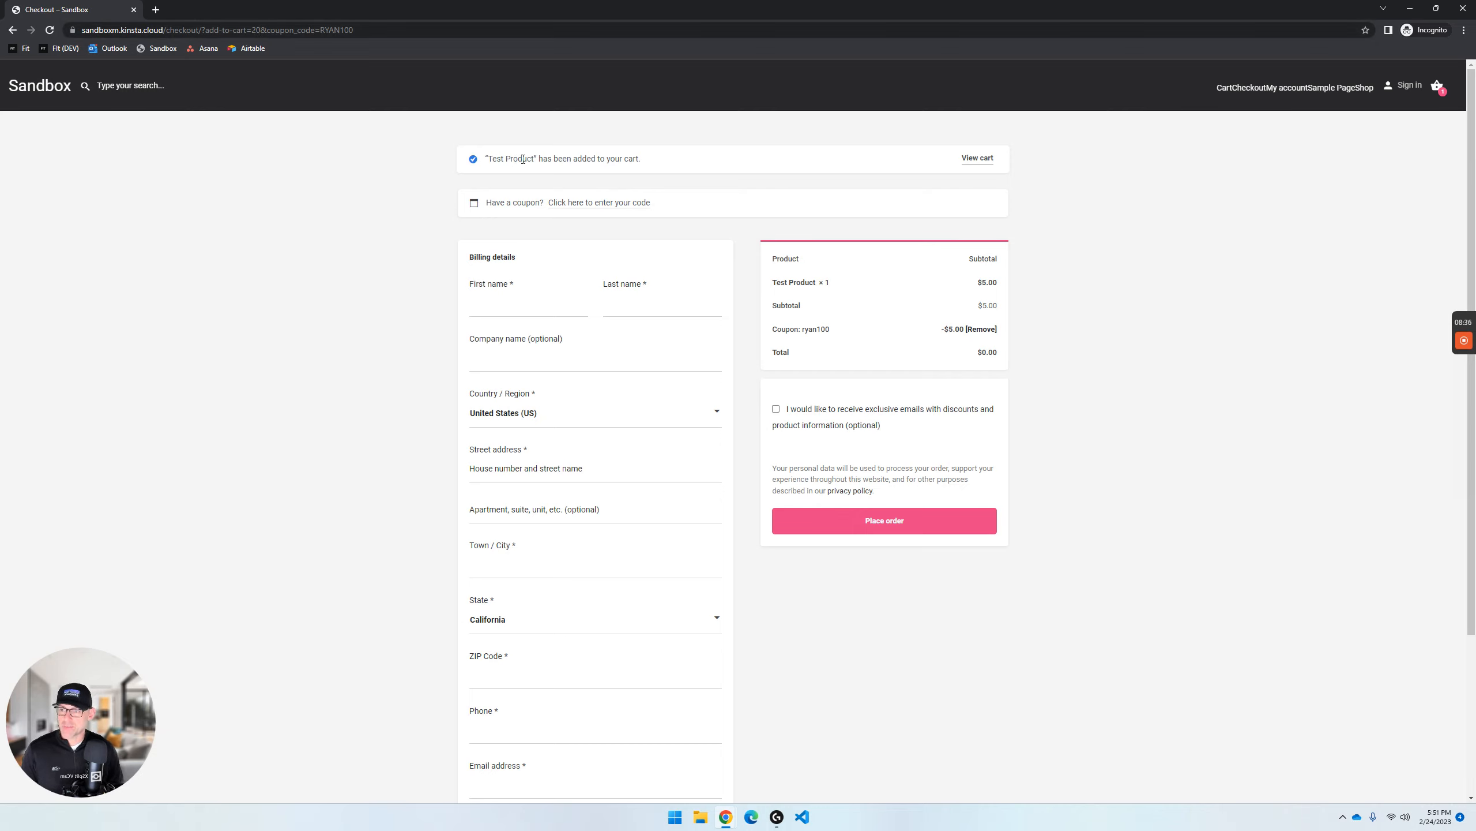
# - Check the checkout page for the added Test Product, the coupon line, and the order total
pyautogui.moveTo(538, 157); pyautogui.dragTo(481, 152)
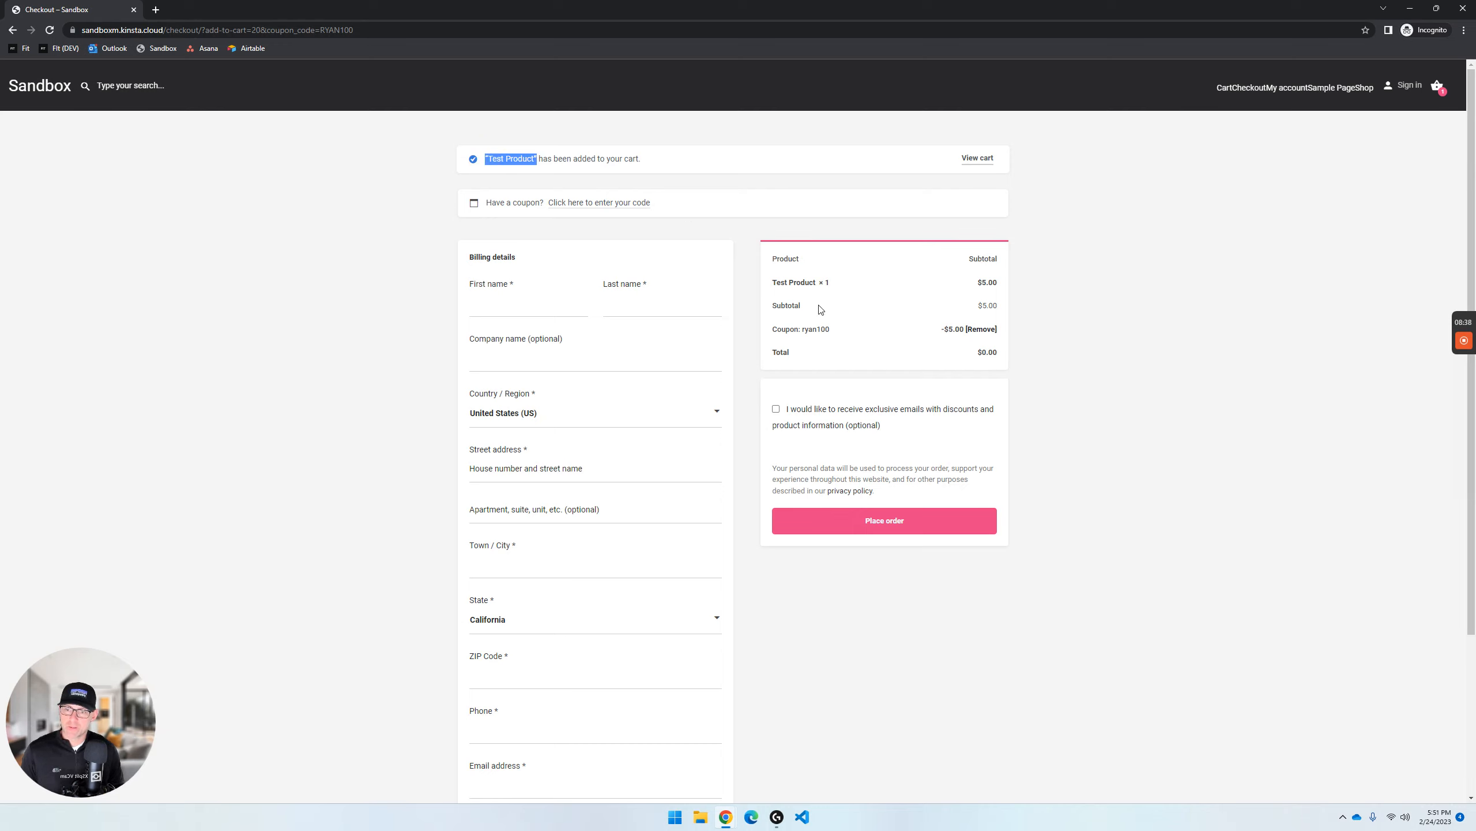
pyautogui.moveTo(837, 330); pyautogui.dragTo(776, 332)
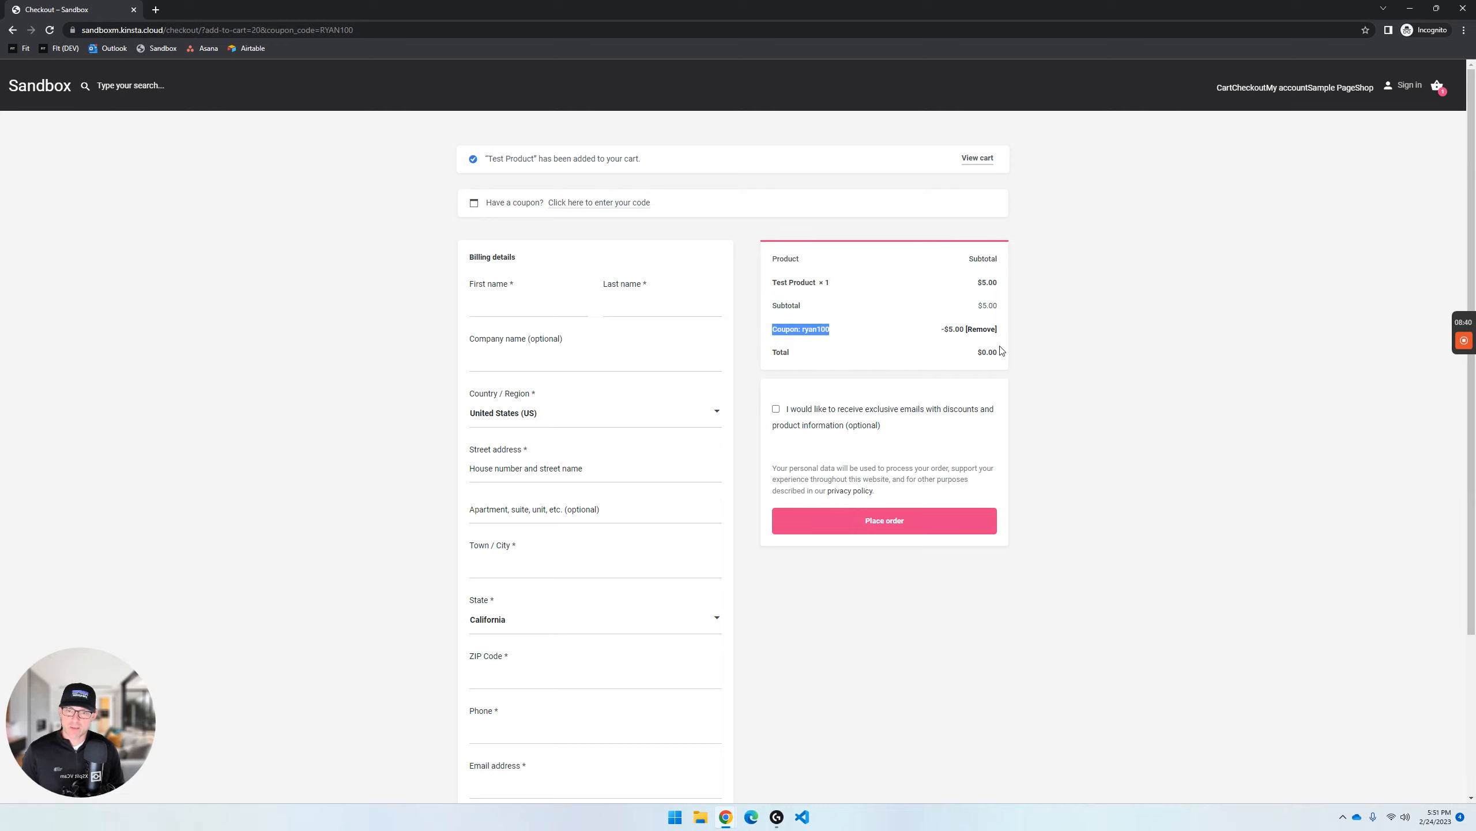
pyautogui.moveTo(1004, 352); pyautogui.dragTo(814, 358)
pyautogui.click(1145, 370)
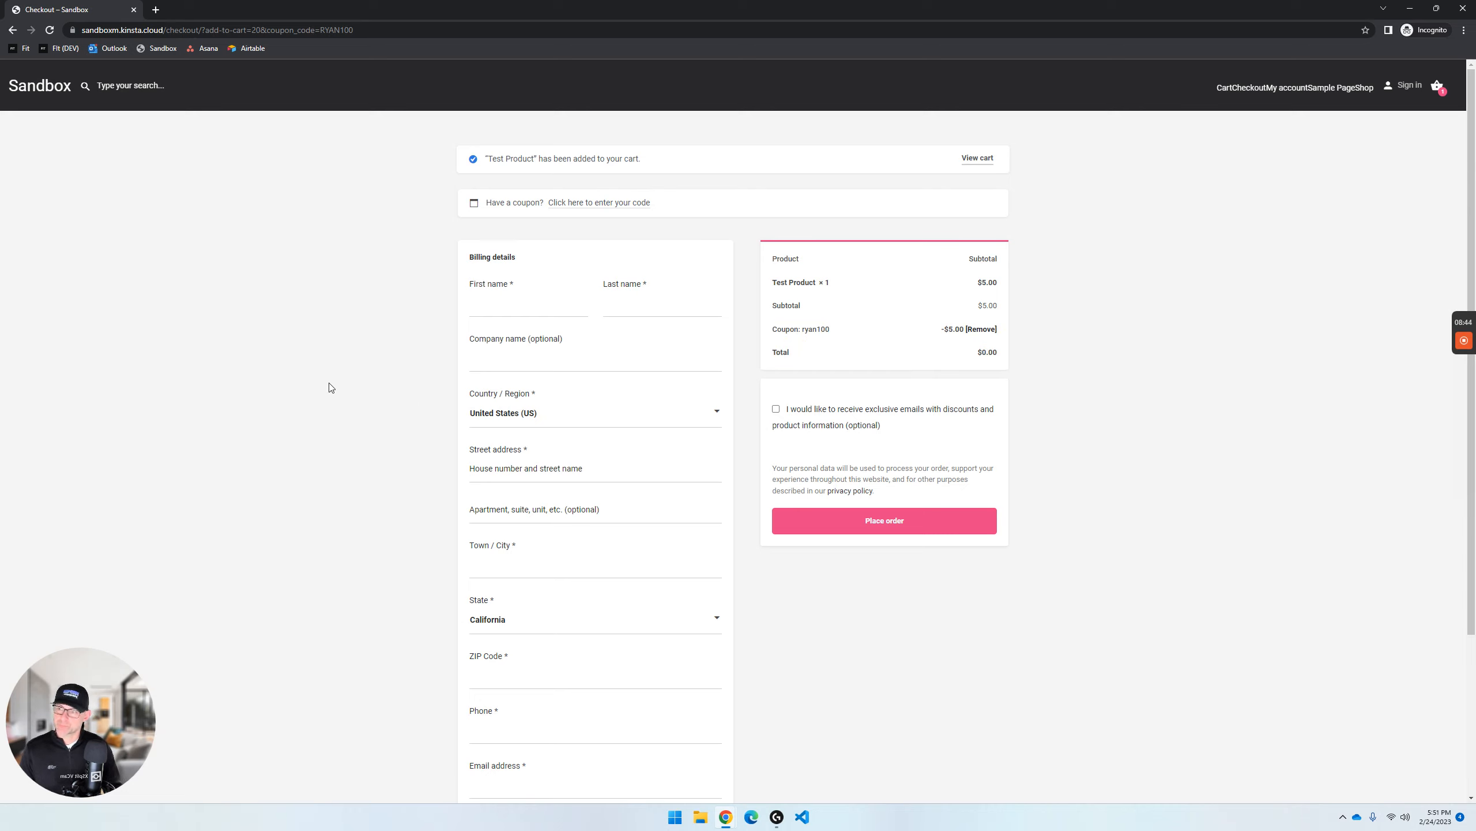
pyautogui.scroll(-1, 329, 389)
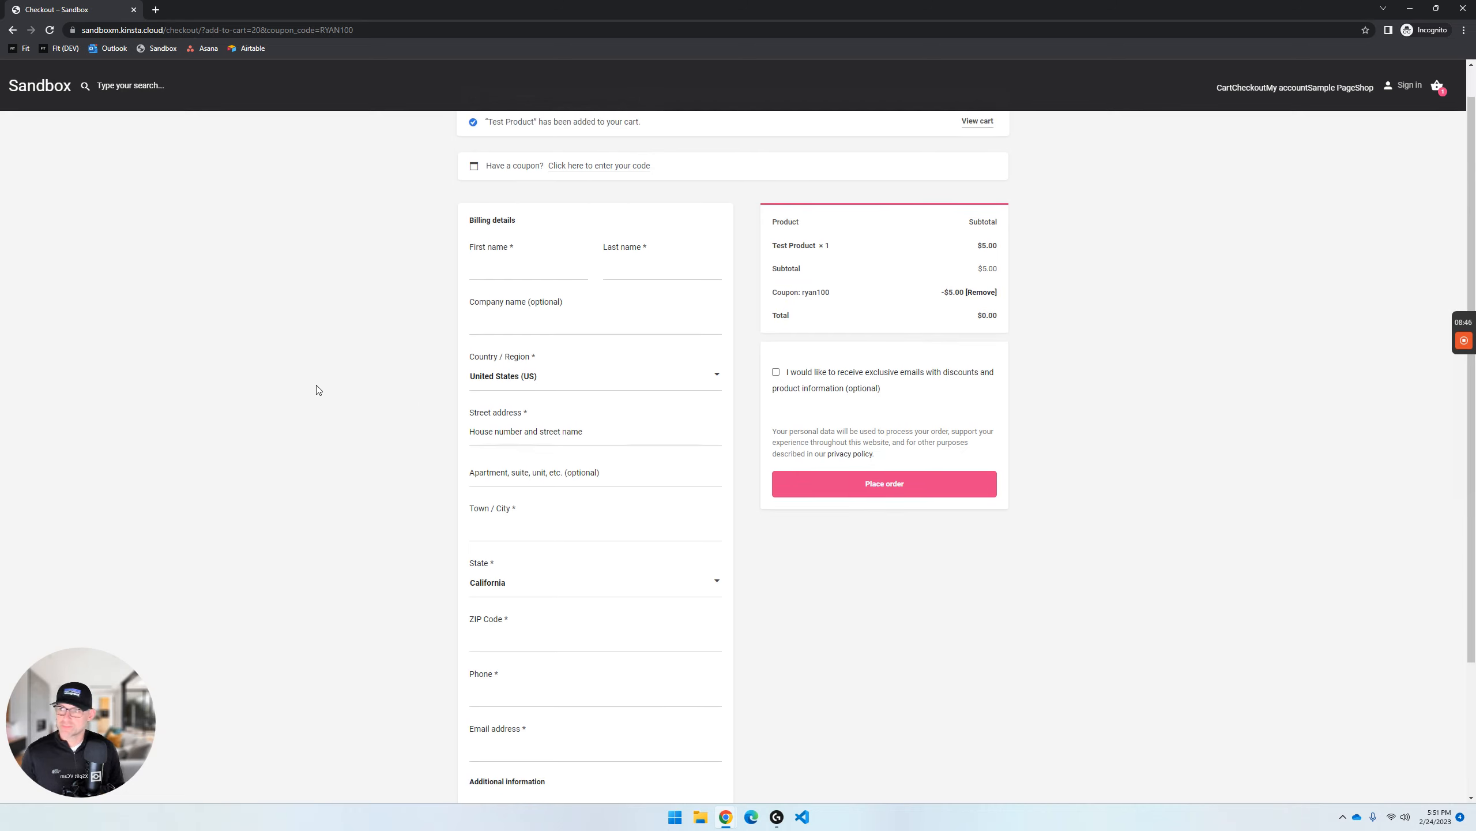
pyautogui.scroll(1, 318, 393)
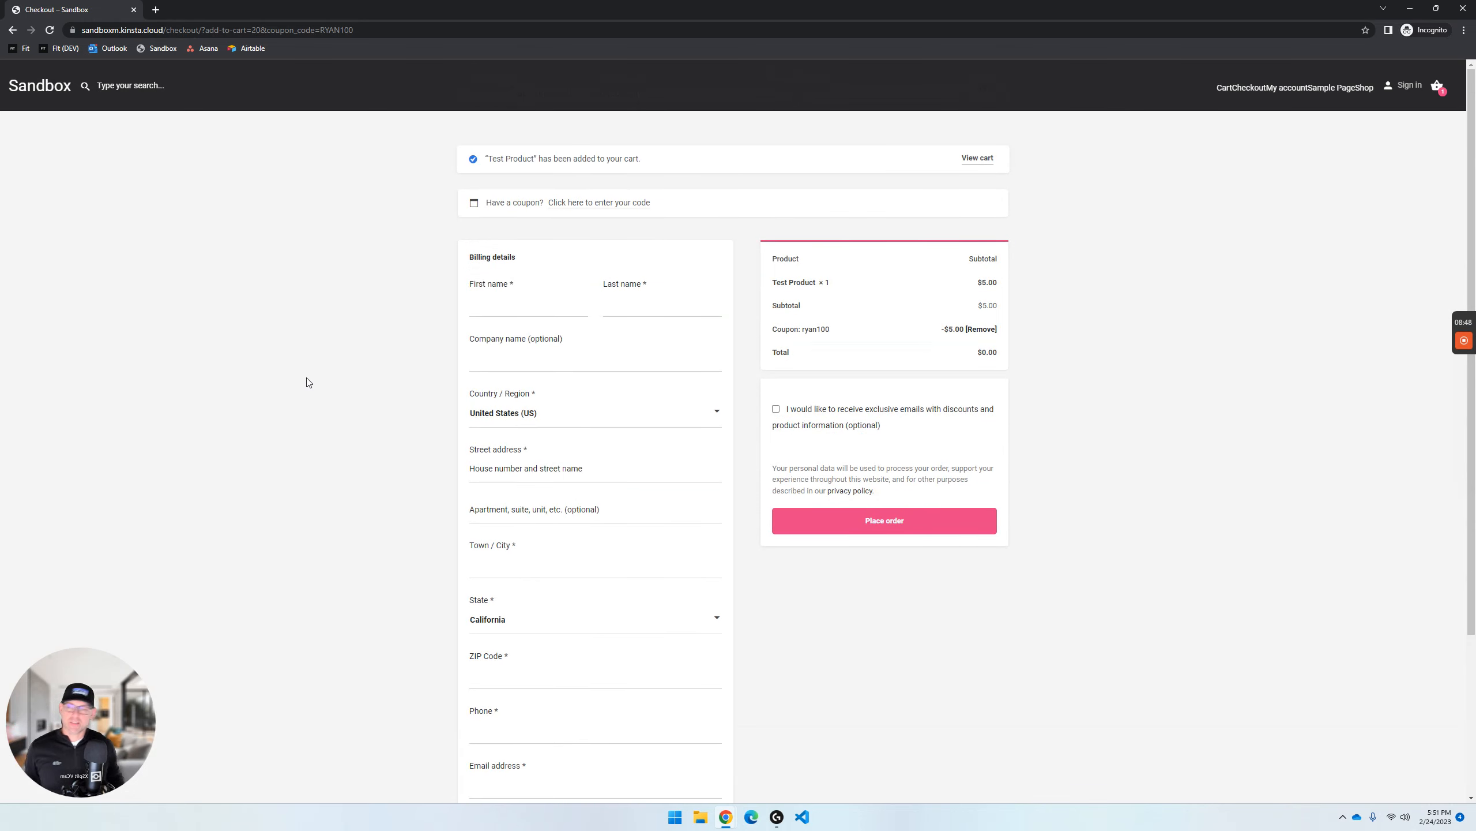